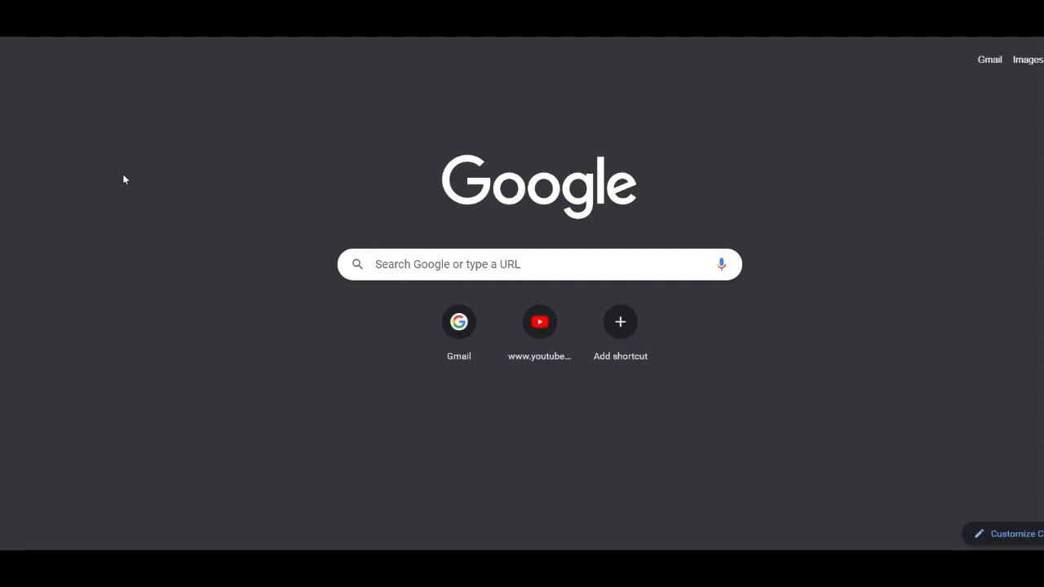
Search Google for "udise plus", open the UDISE+ site and go to its AY 2022-23 Profile & Facilities login.
click(112, 24)
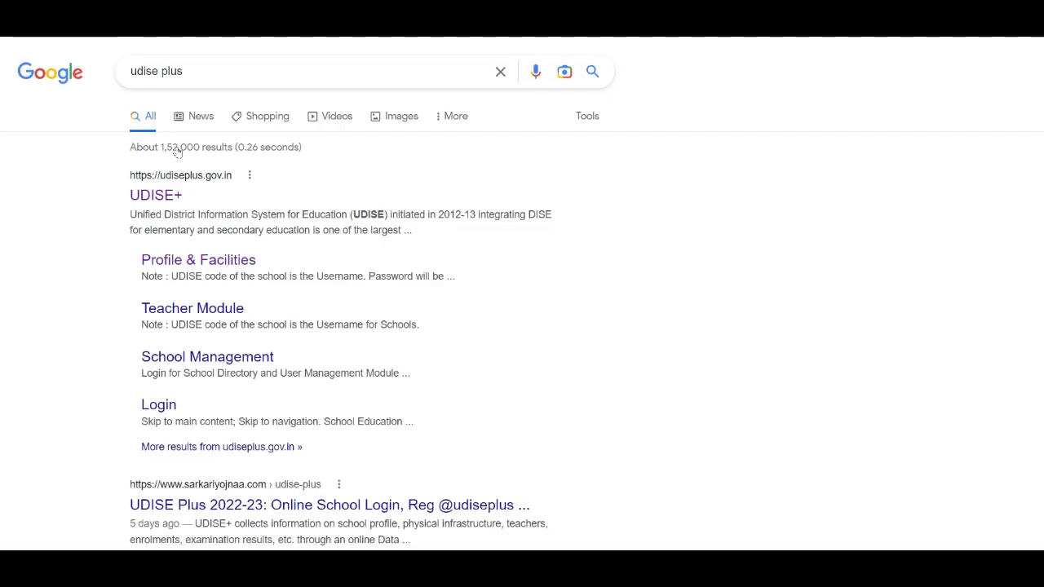
click(167, 198)
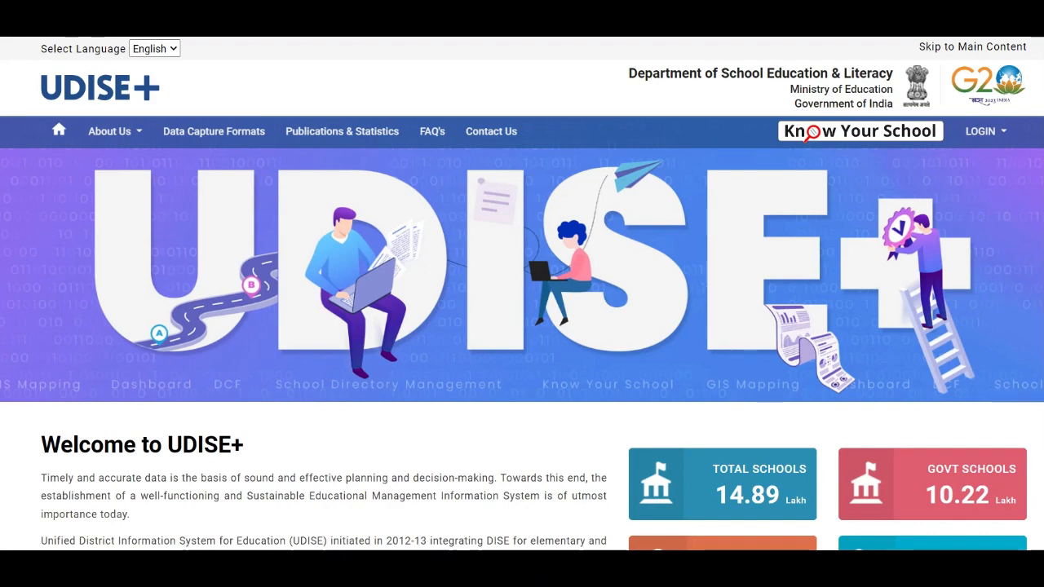
scroll(522, 294, down, 6)
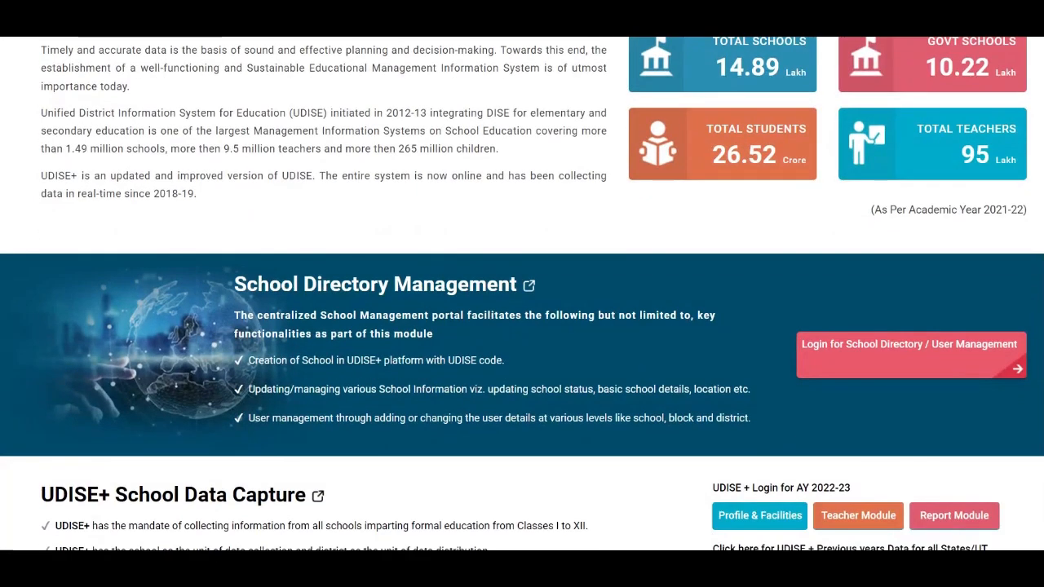
scroll(1007, 226, down, 2)
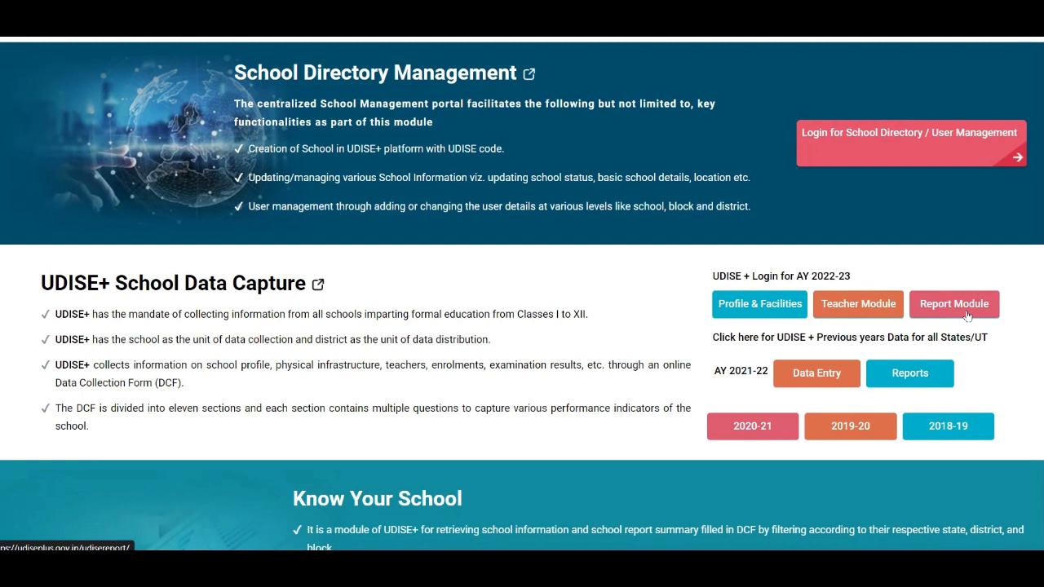
click(759, 305)
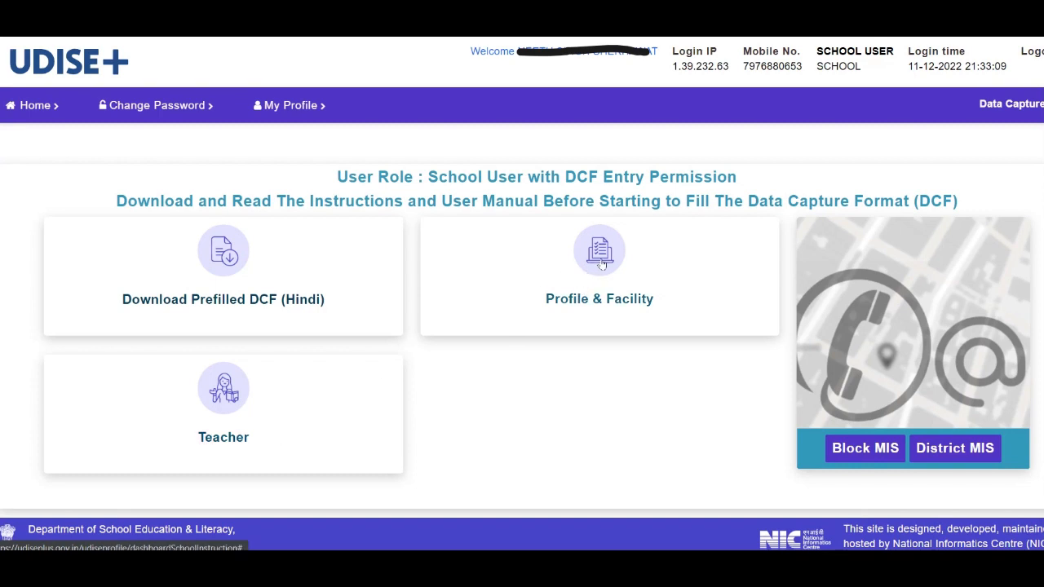
Open the school's Profile & Facility data capture forms and acknowledge the important notes.
click(602, 251)
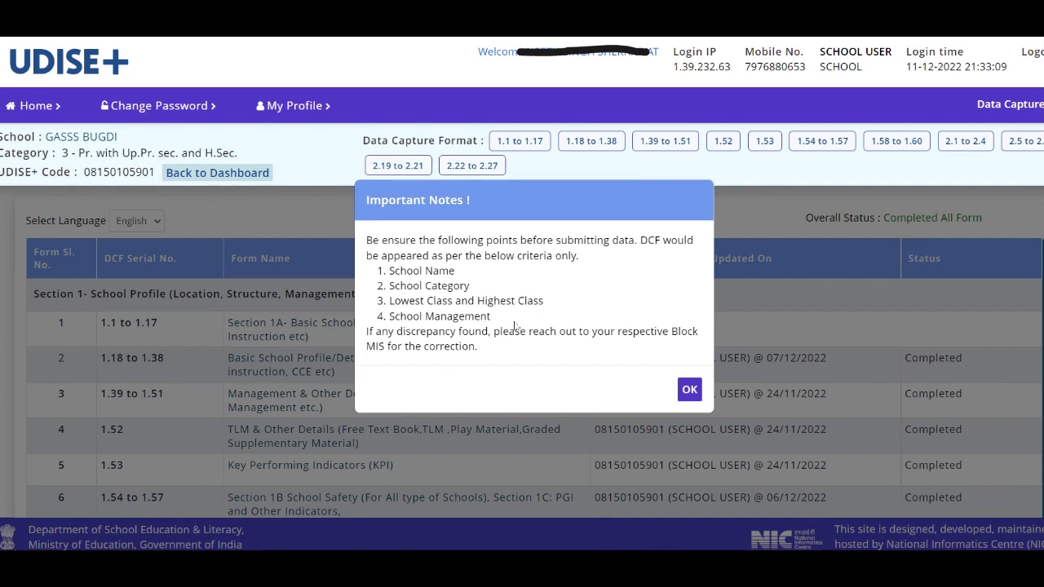
click(689, 389)
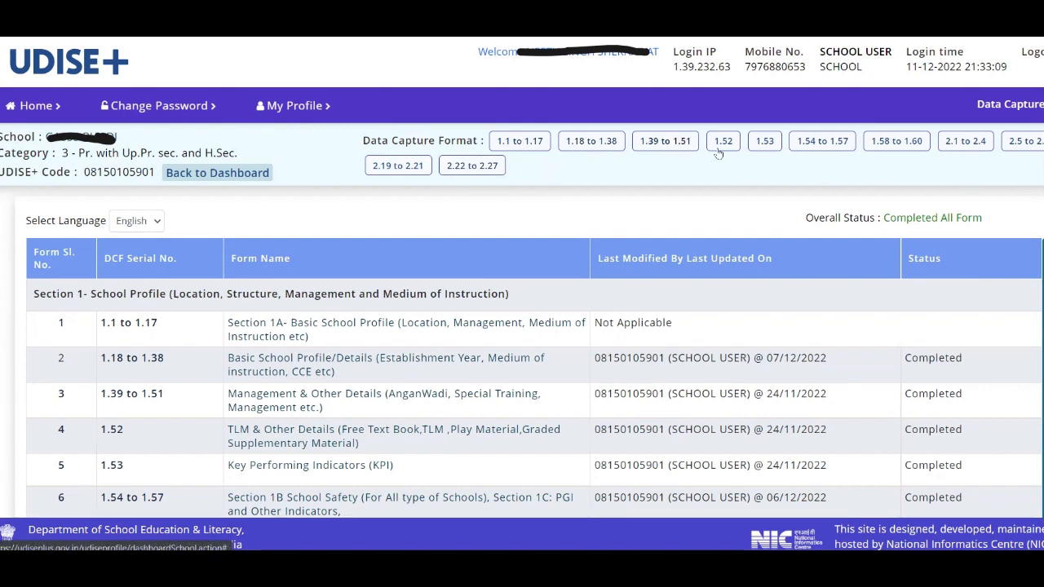
Look at data capture form 2.1 to 2.4 and check the status list of the Section 1 and Section 2 forms.
click(956, 141)
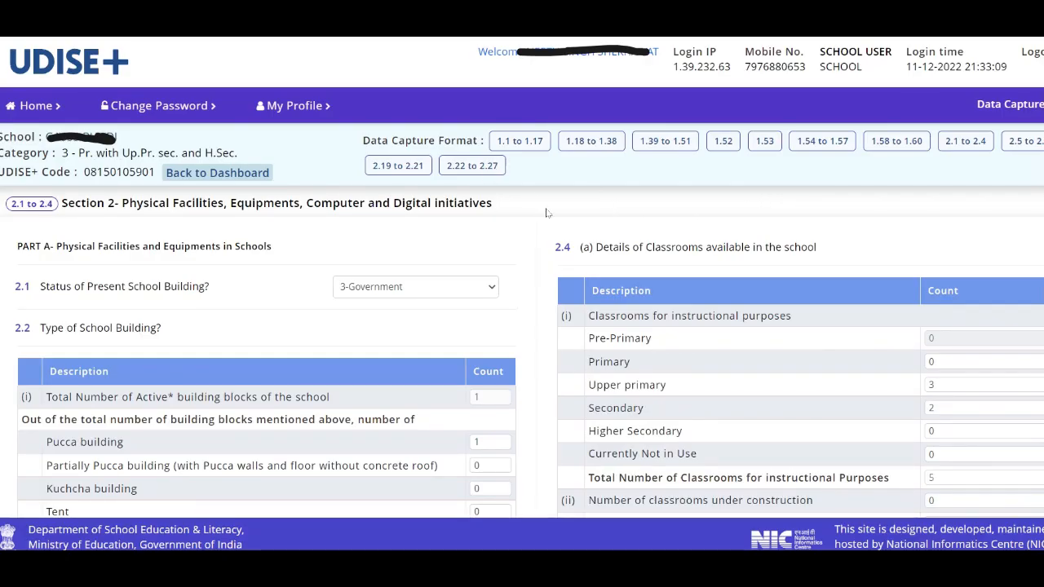
click(527, 144)
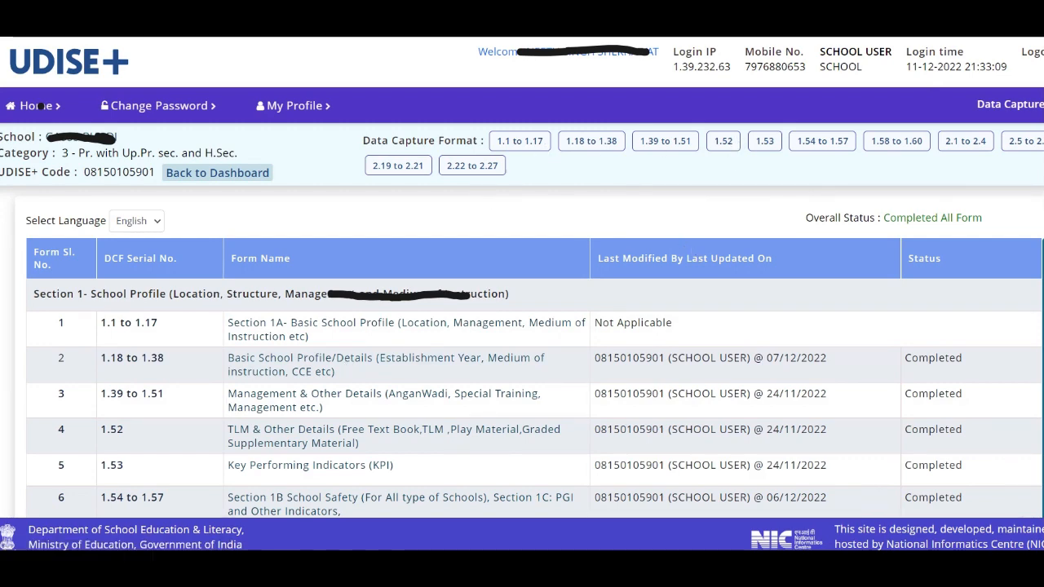
scroll(39, 105, down, 3)
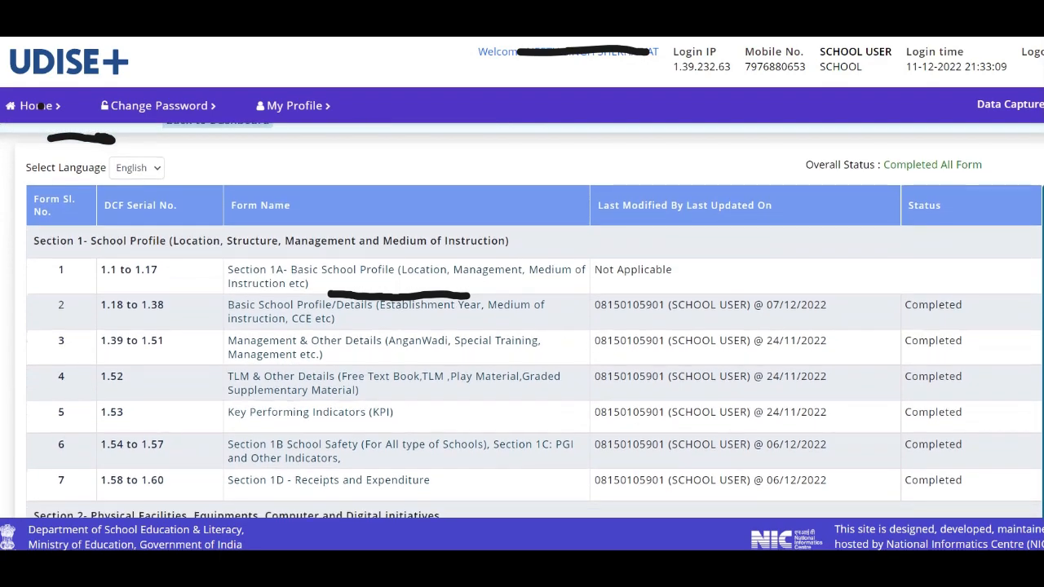
scroll(39, 105, down, 3)
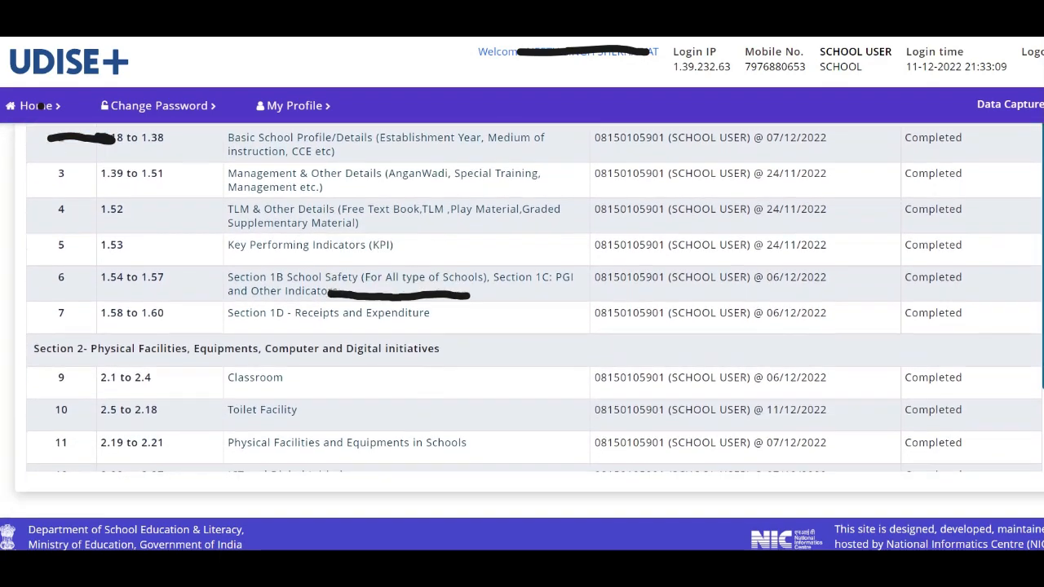
scroll(39, 105, up, 6)
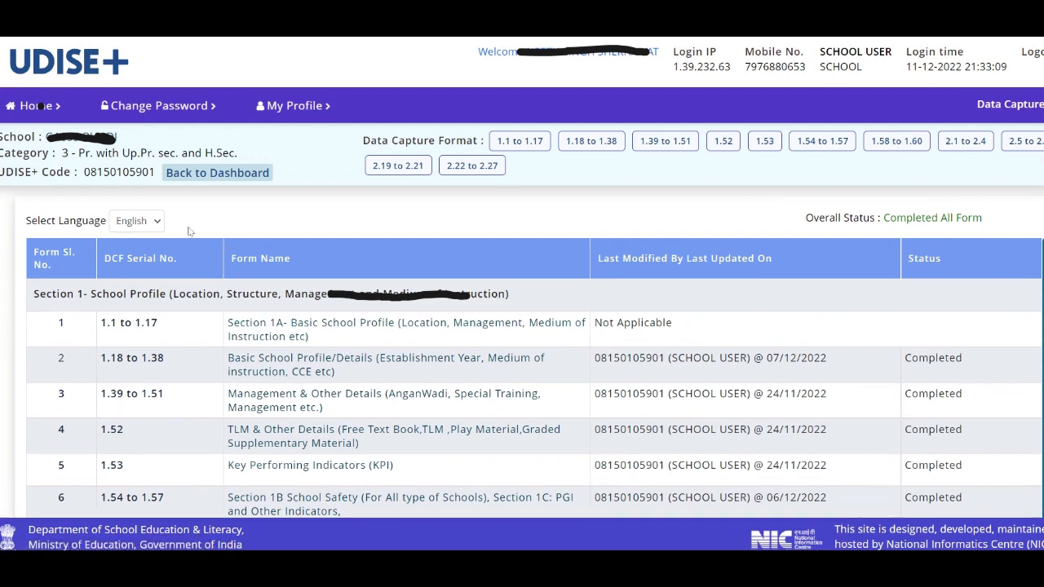
Switch the data capture format's language to Hindi and open form 1.1 to 1.17 with the school's location details.
click(148, 226)
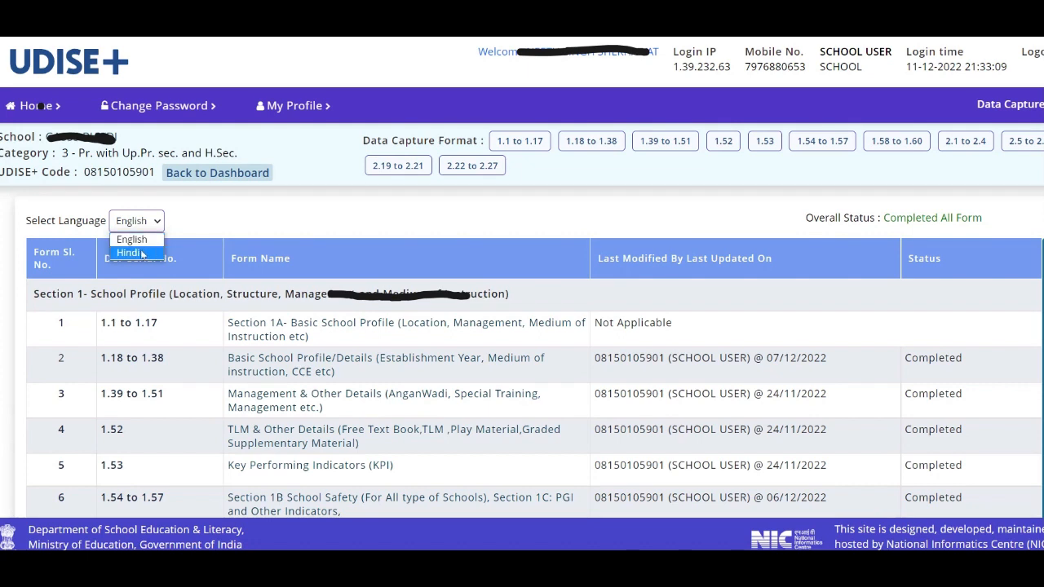
click(142, 254)
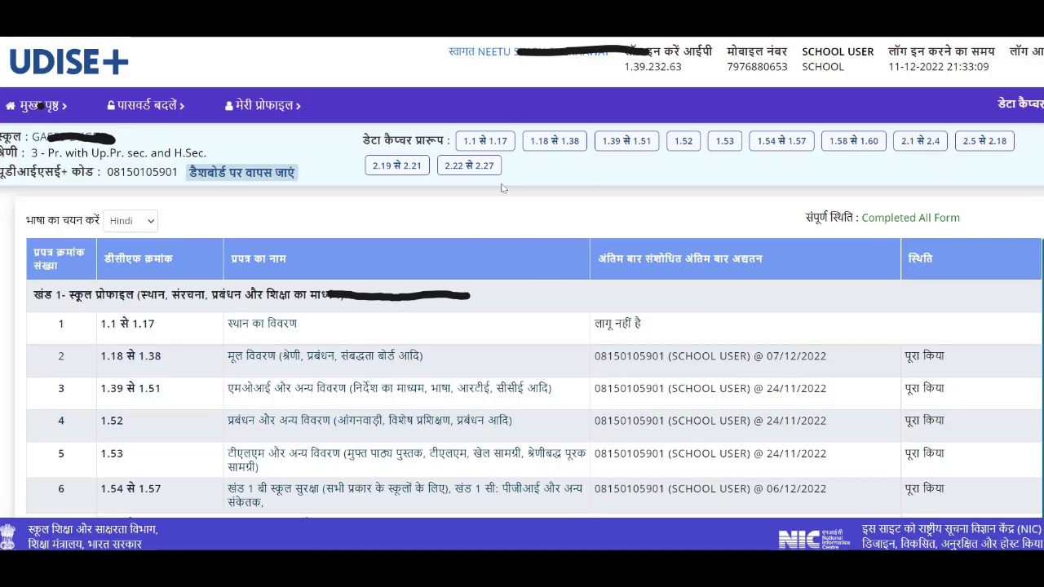
click(486, 143)
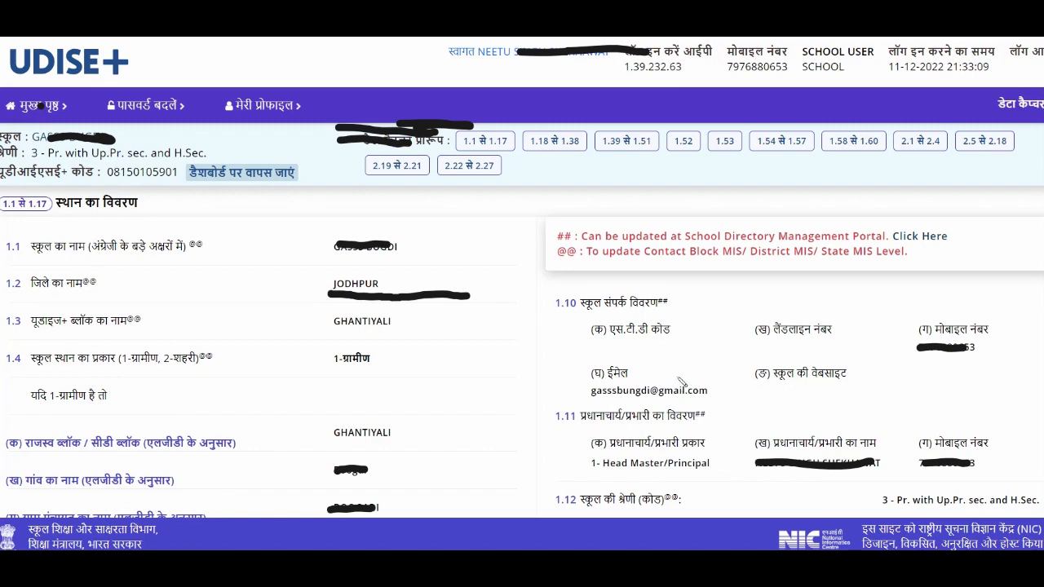
Examine the school's address, coordinates, class range, streams, management and board affiliation in form 1.1 to 1.17.
scroll(522, 326, down, 1)
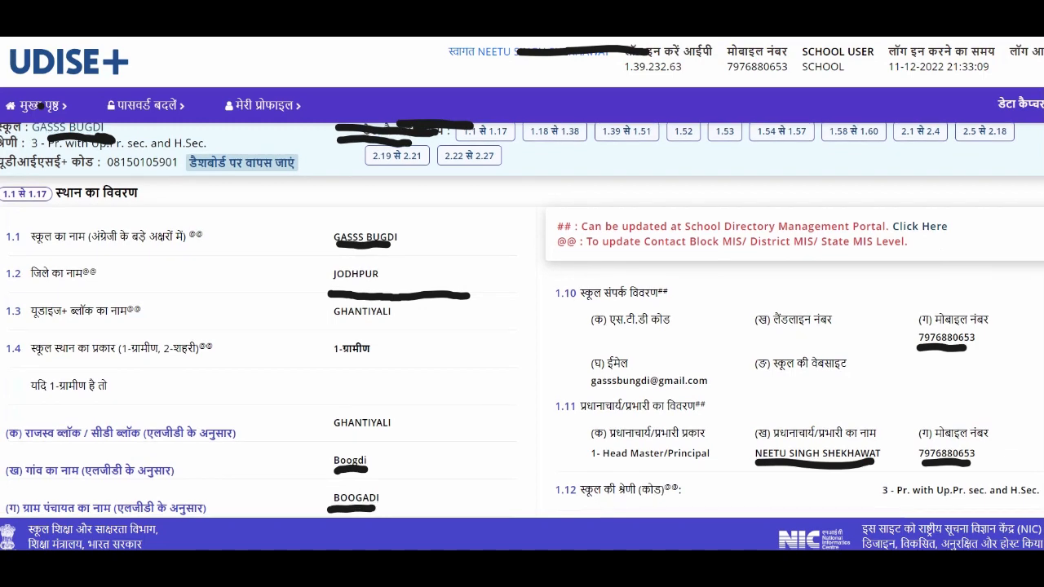
scroll(522, 326, down, 1)
scroll(522, 326, down, 4)
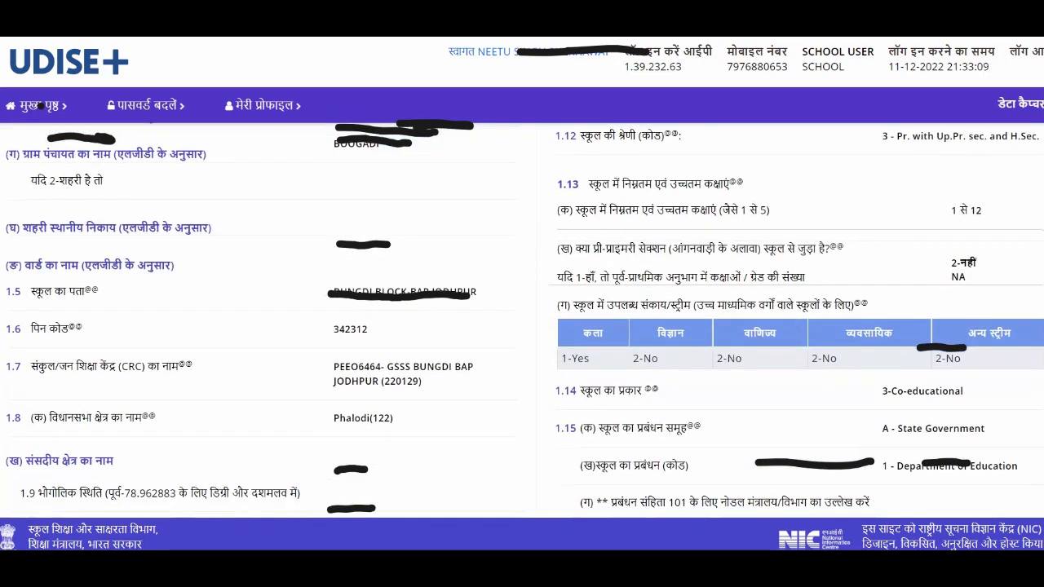
scroll(522, 327, down, 1)
scroll(522, 327, down, 1)
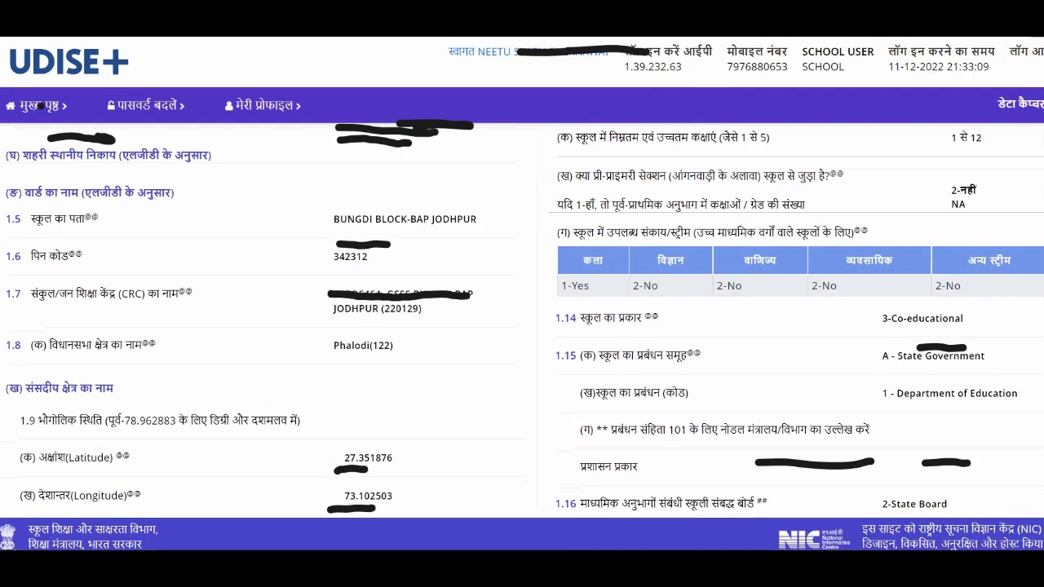
scroll(522, 326, down, 1)
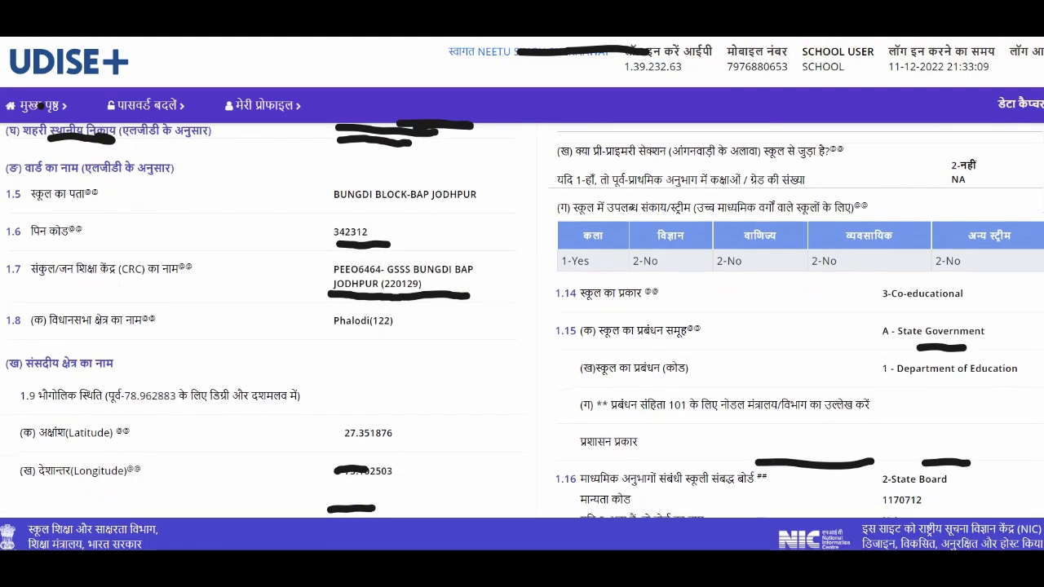
scroll(522, 326, up, 1)
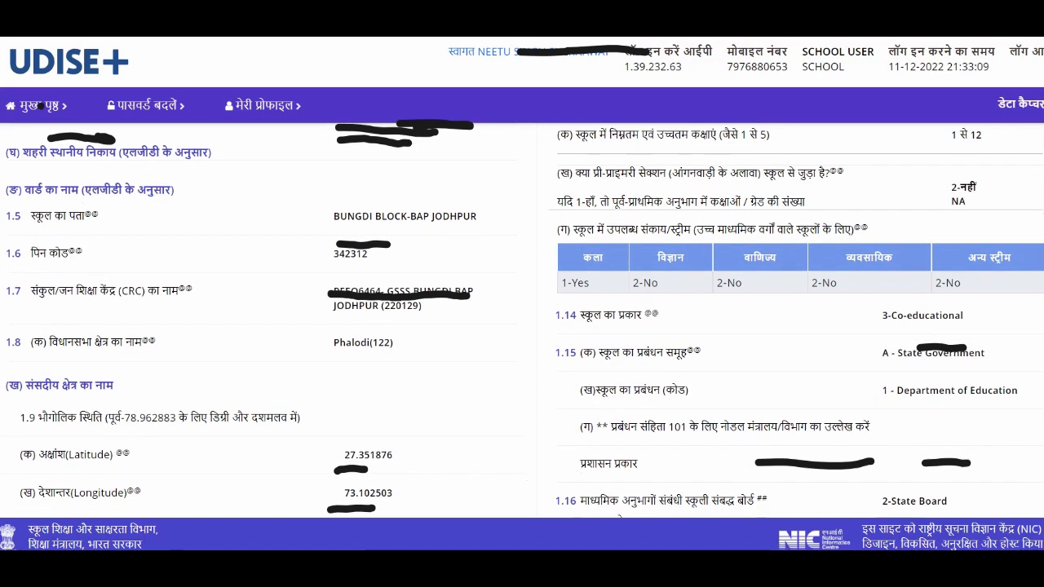
scroll(523, 326, down, 4)
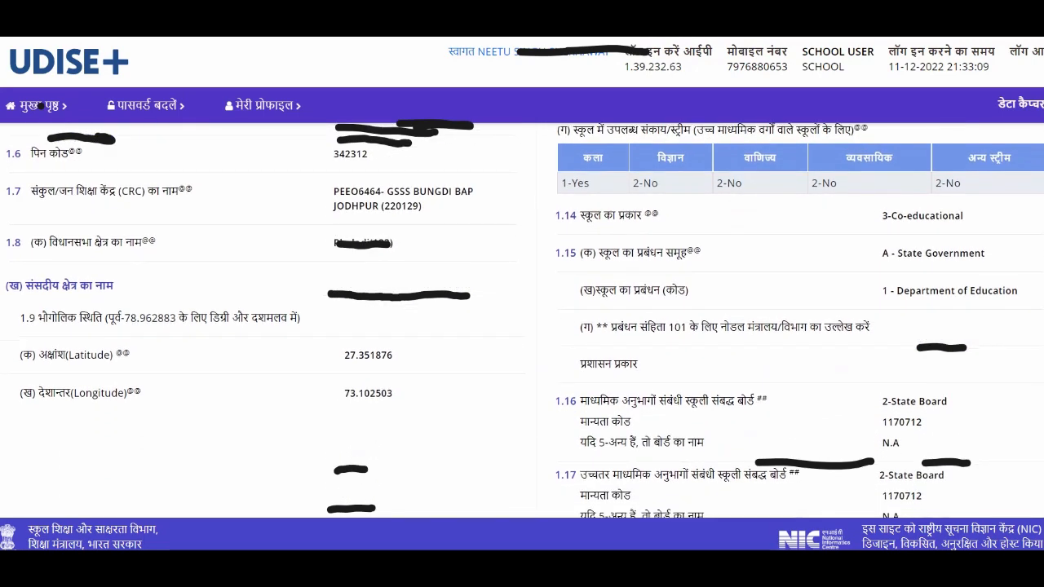
scroll(522, 326, down, 1)
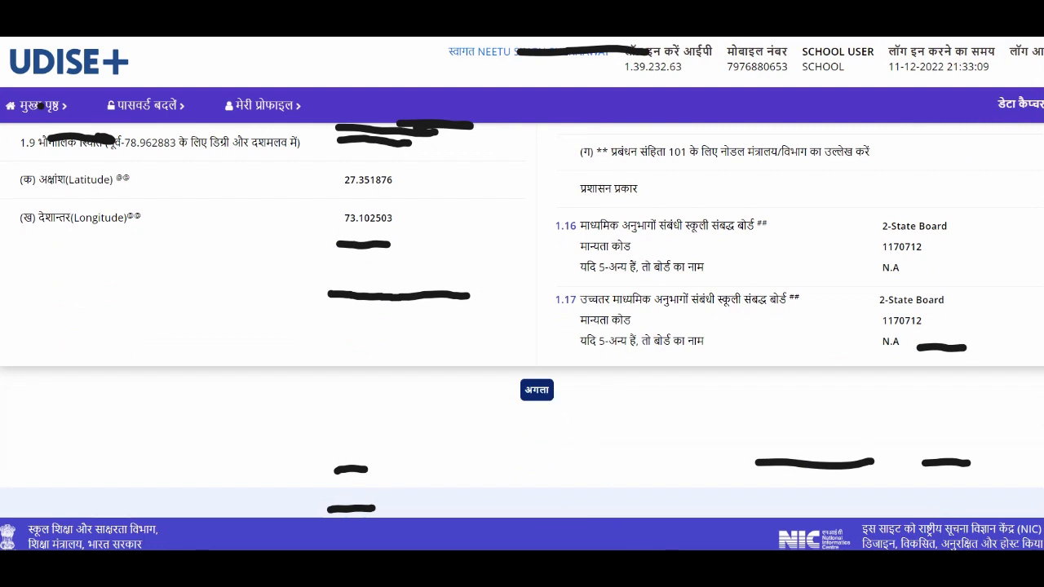
Proceed to form 1.18 to 1.38 and set question 1.25 on residential school status to 3 - Non-Residential.
click(538, 391)
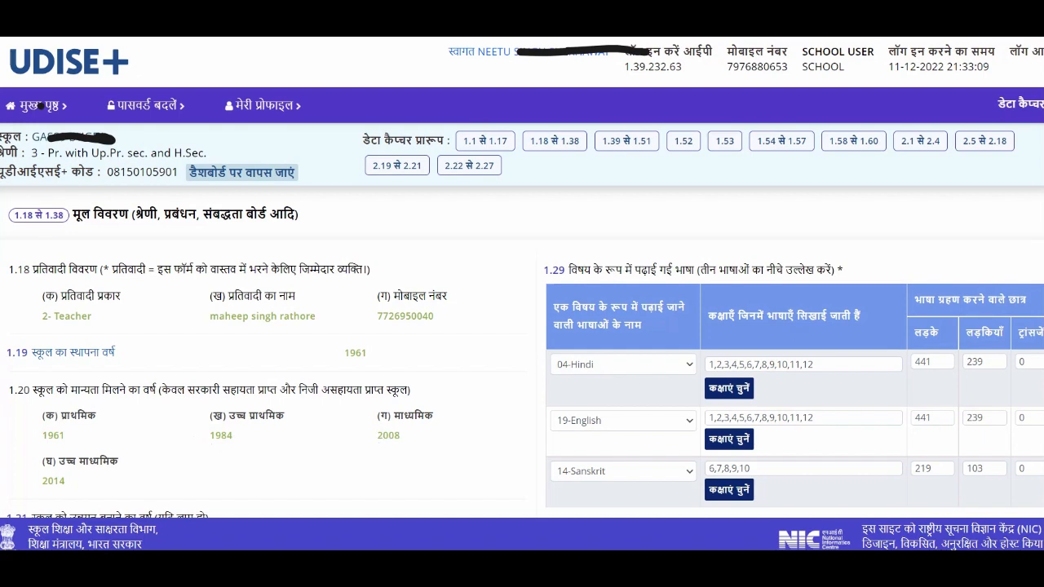
scroll(522, 326, down, 5)
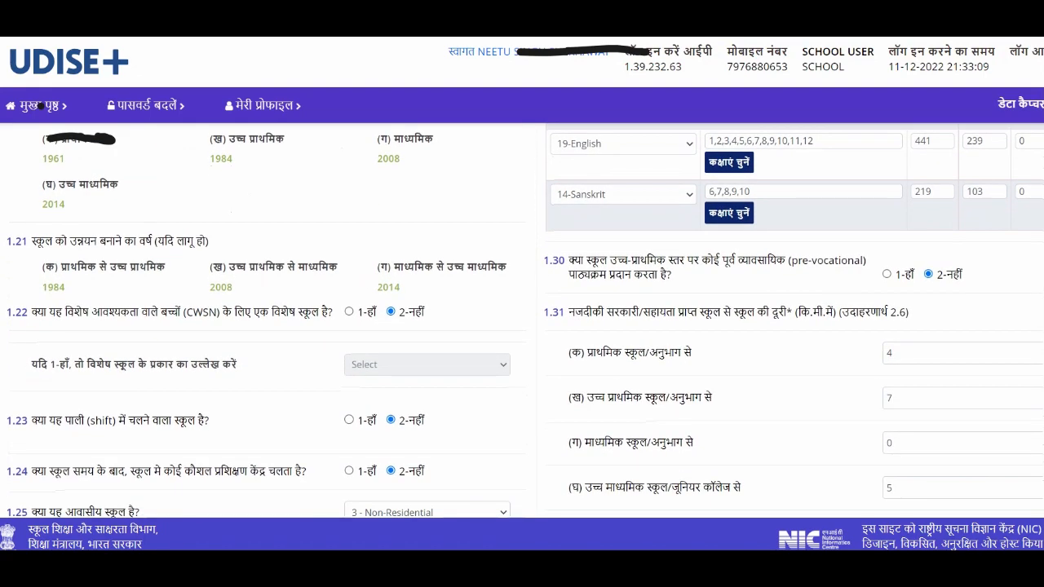
scroll(522, 326, down, 1)
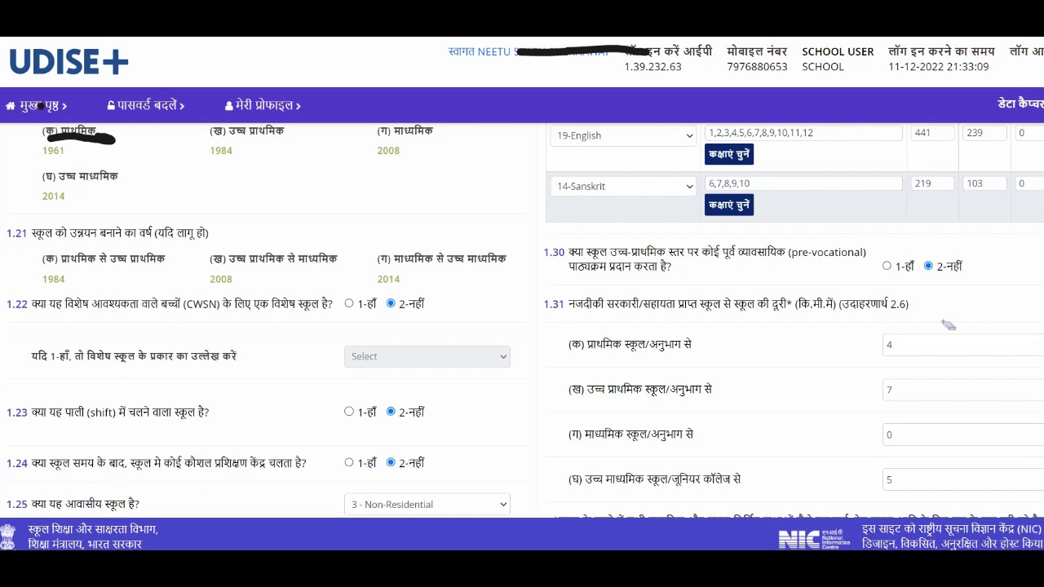
scroll(948, 325, down, 1)
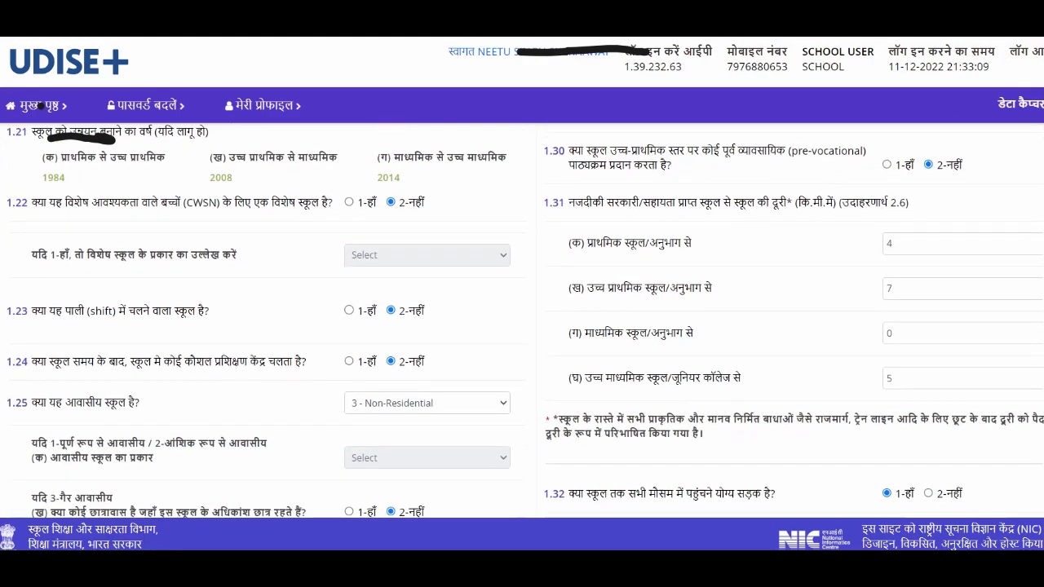
scroll(526, 318, down, 1)
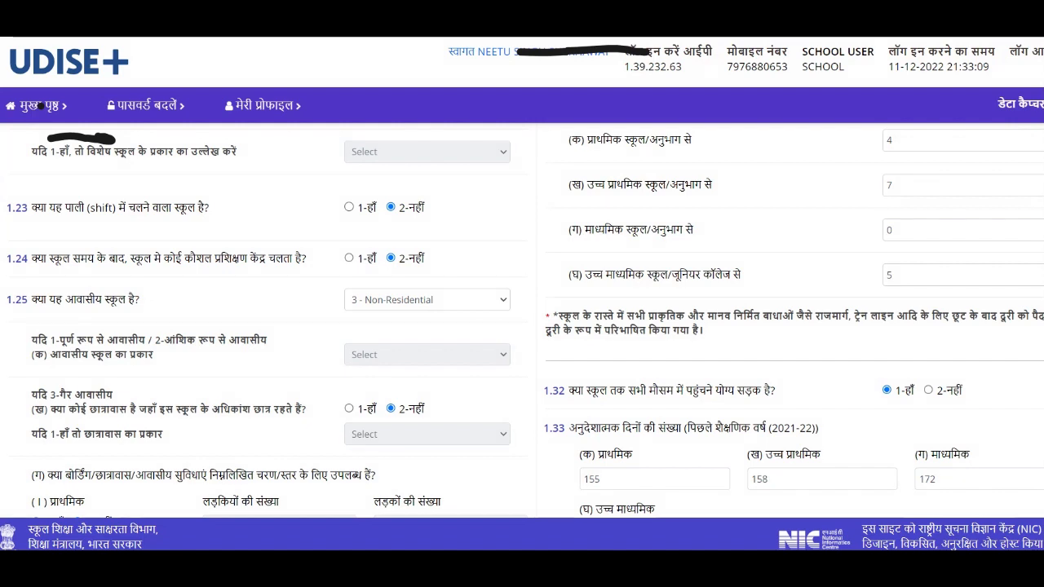
click(493, 302)
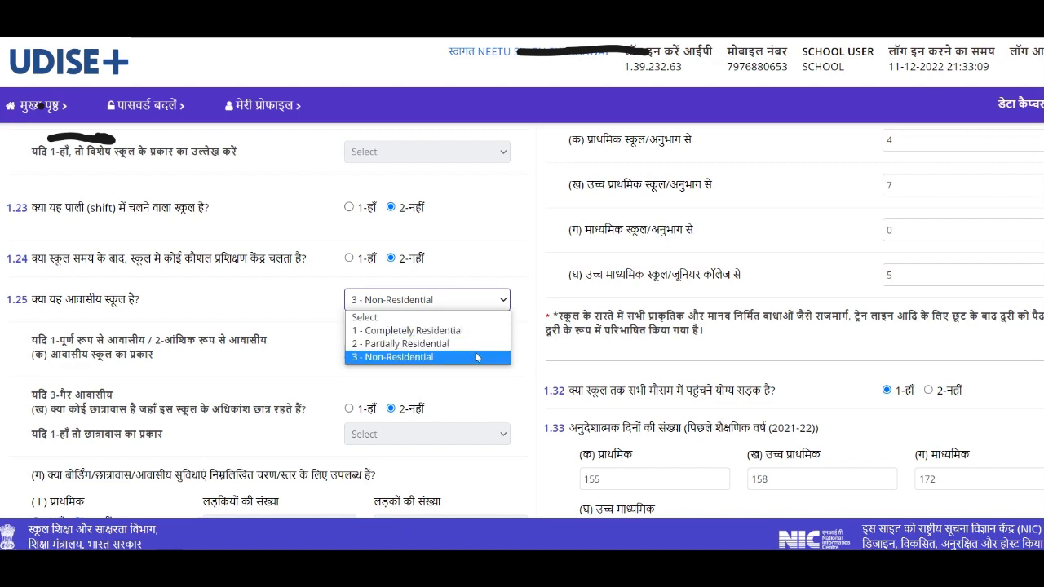
click(477, 358)
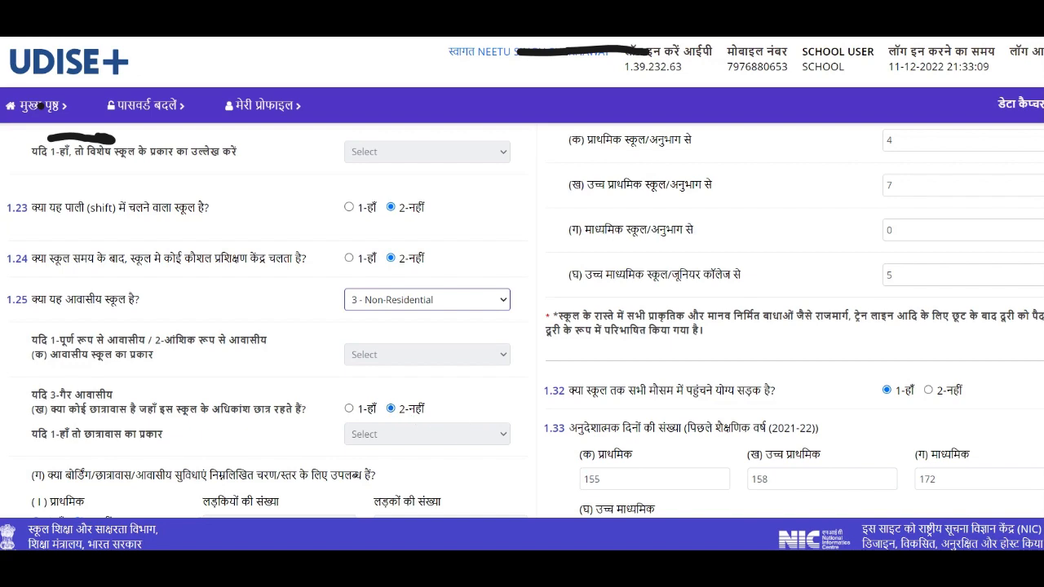
Examine the questions on hostel and boarding facilities, instructional days, school hours and medium of instruction in form 1.18 to 1.38.
scroll(522, 326, down, 3)
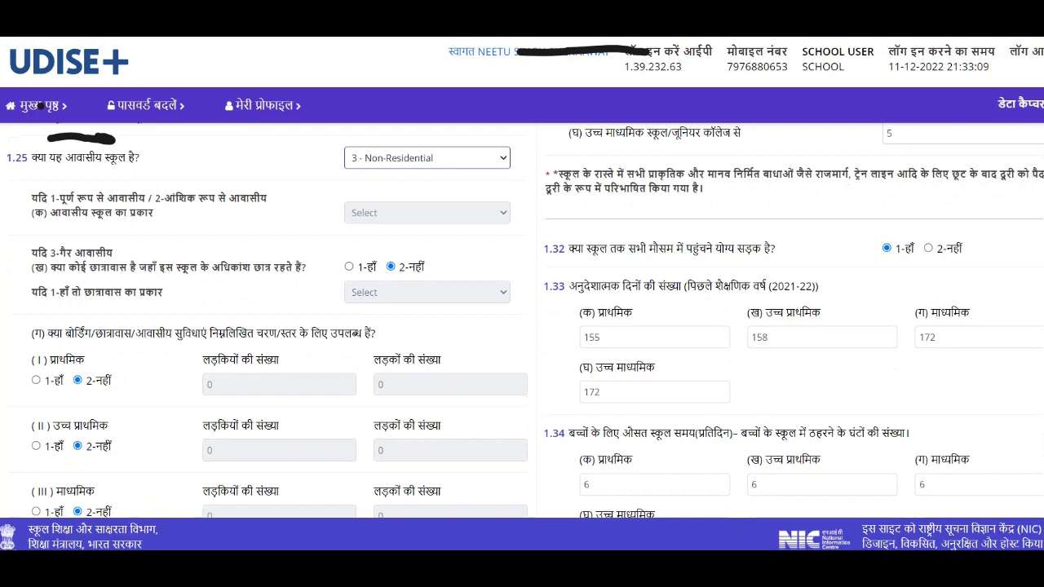
scroll(522, 327, down, 1)
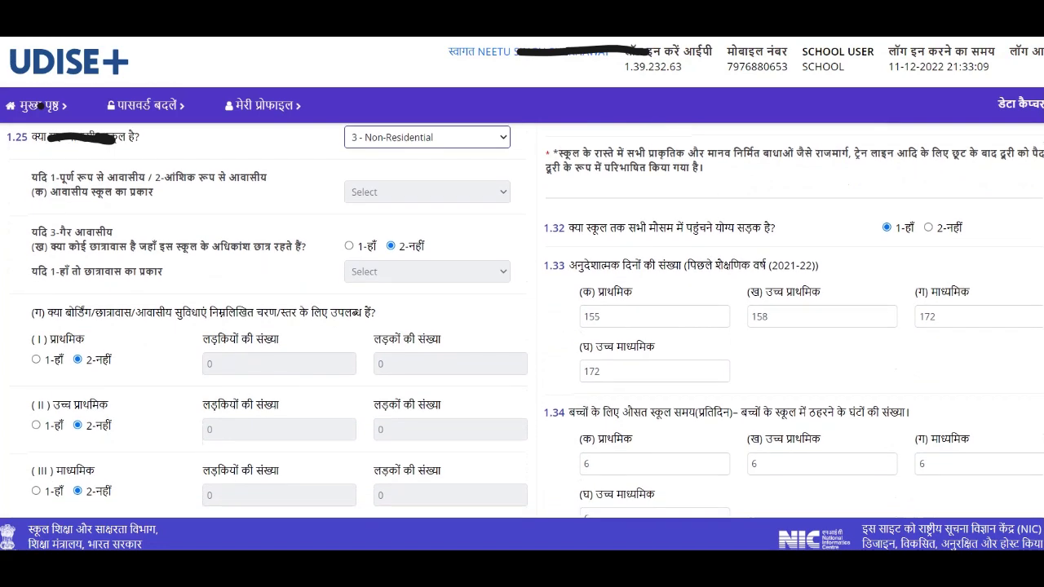
scroll(522, 327, down, 1)
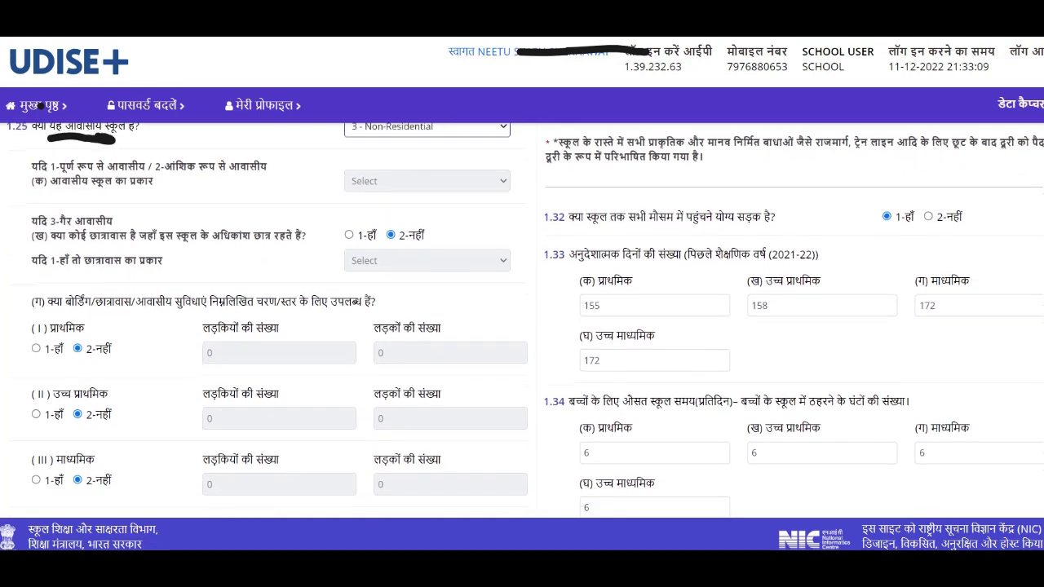
scroll(936, 222, down, 1)
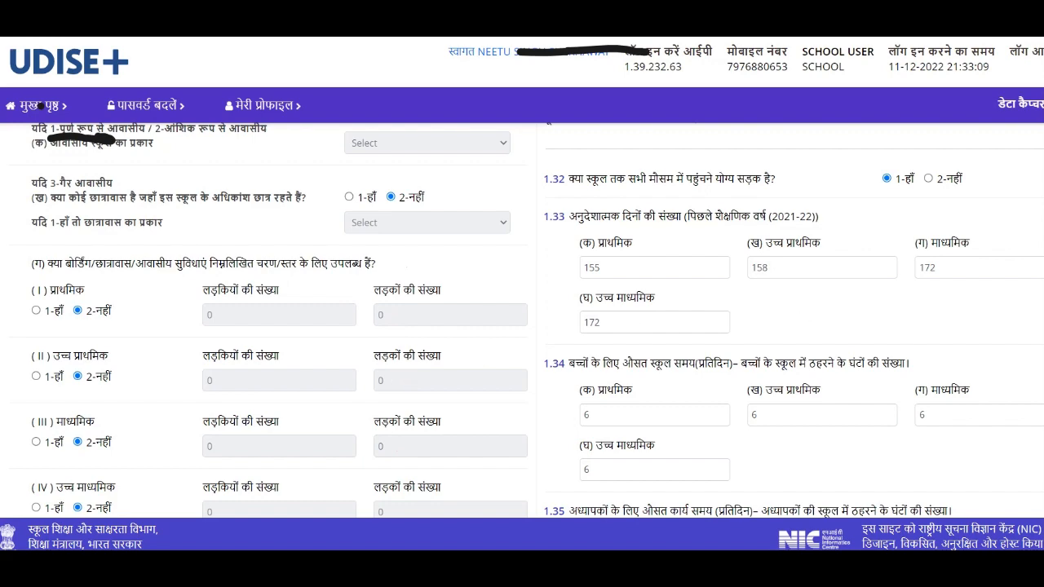
scroll(522, 321, down, 5)
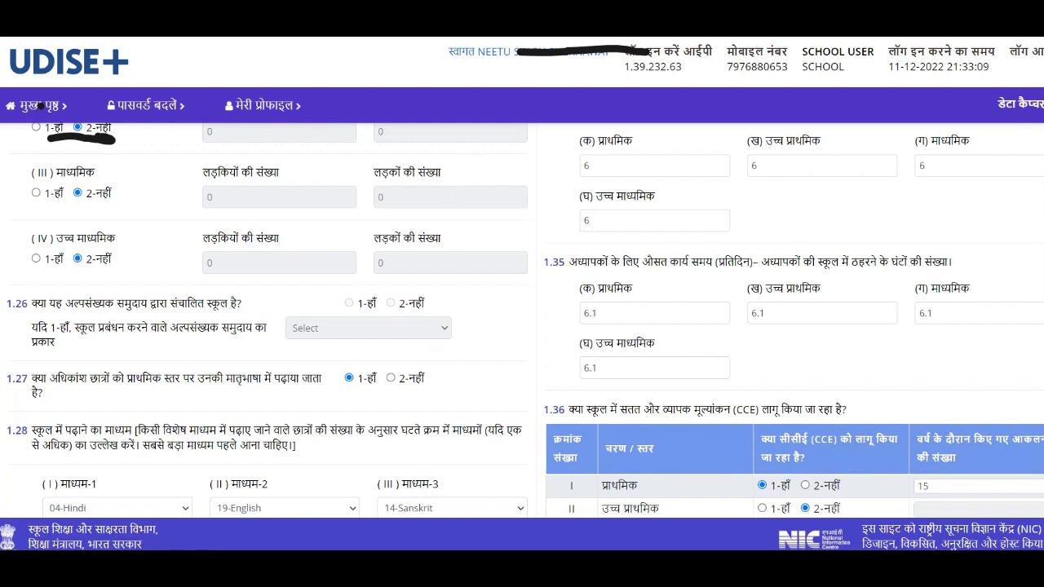
scroll(522, 318, up, 5)
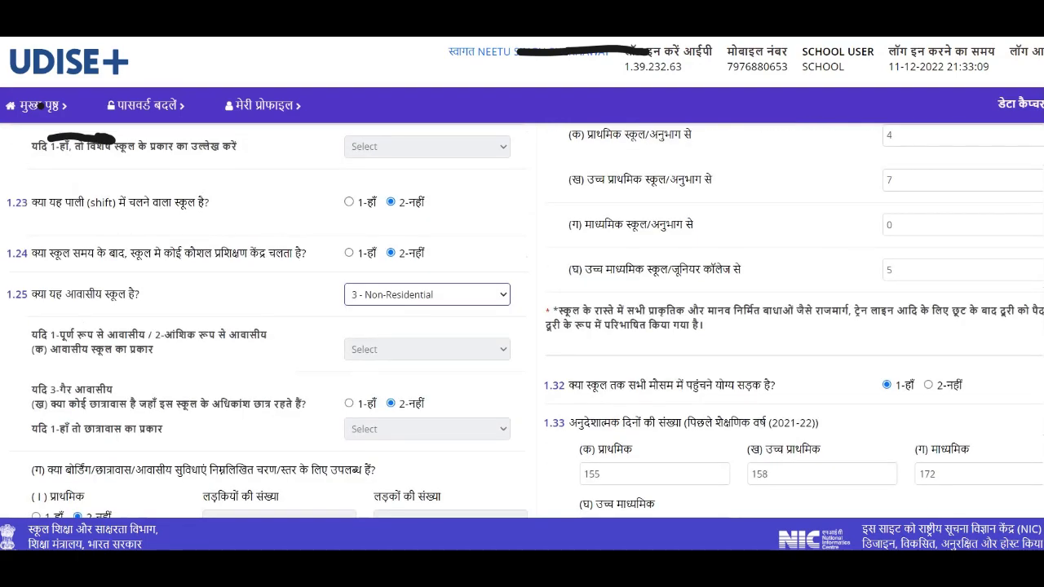
Examine questions 1.25 to 1.28 on boarding facilities, minority management and medium of instruction, including the language choices for medium 1.
scroll(523, 318, down, 3)
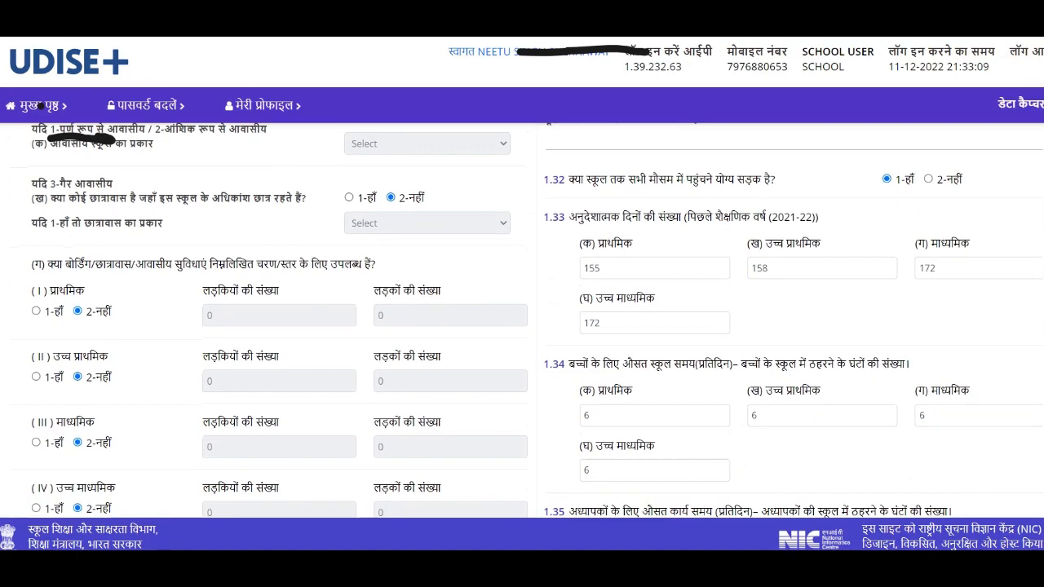
scroll(522, 318, down, 4)
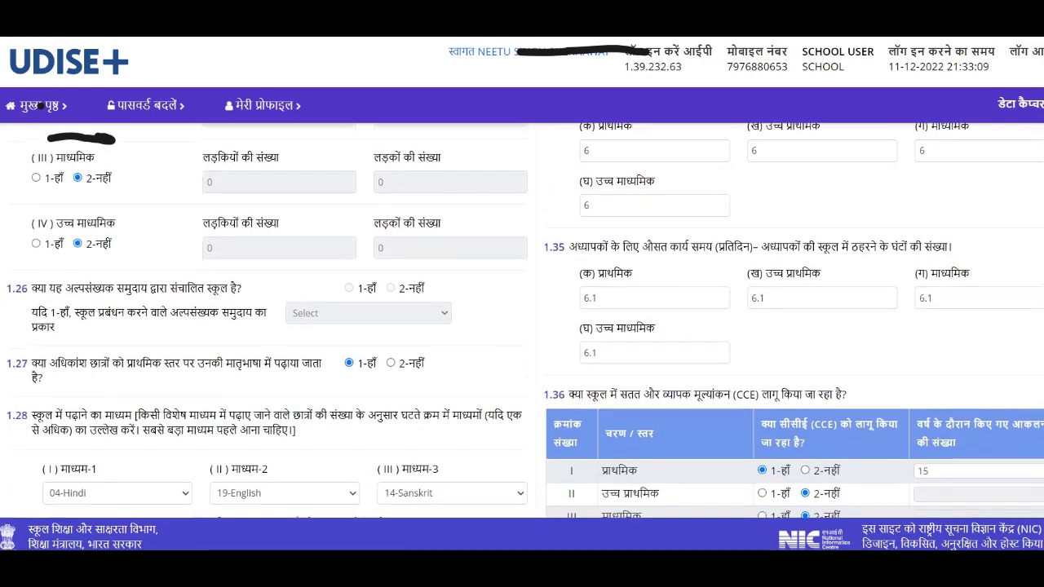
scroll(522, 318, down, 1)
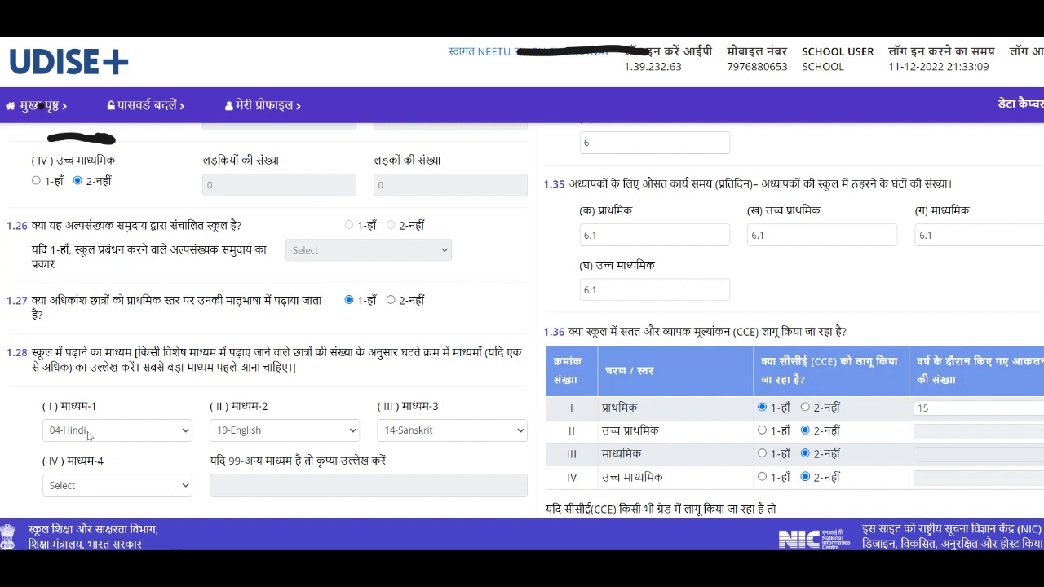
click(181, 432)
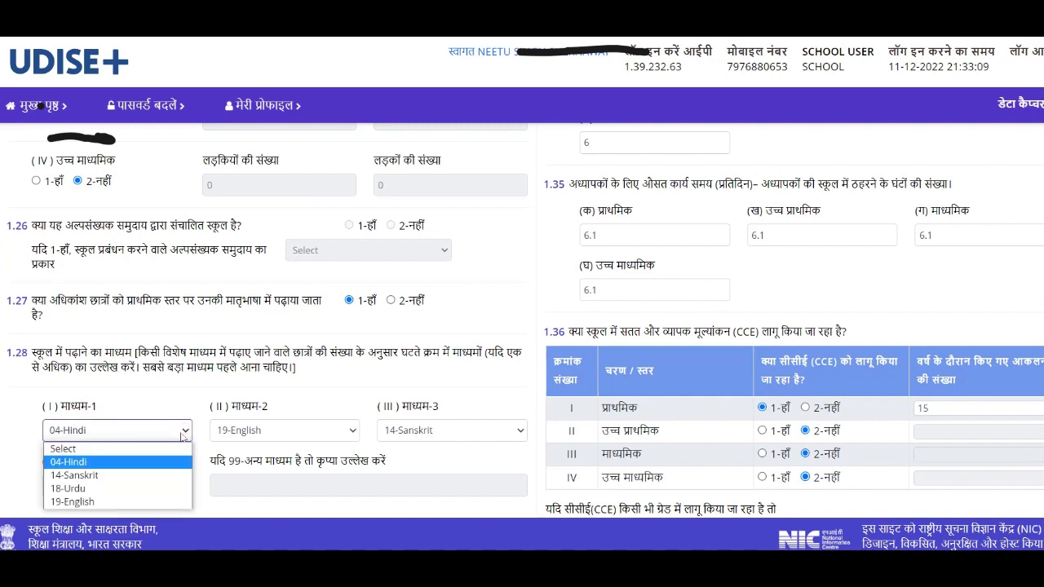
click(181, 436)
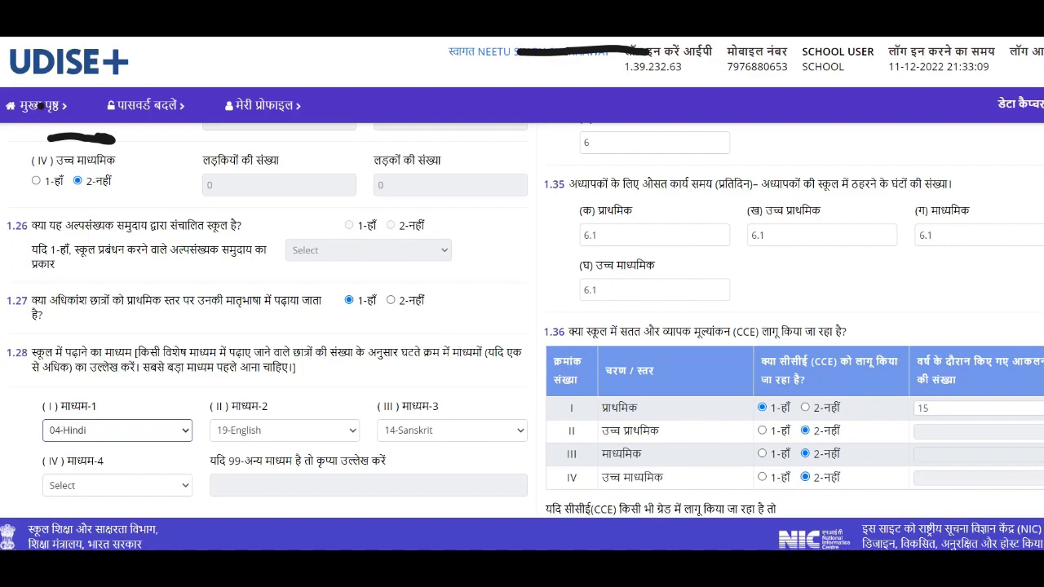
scroll(522, 318, down, 3)
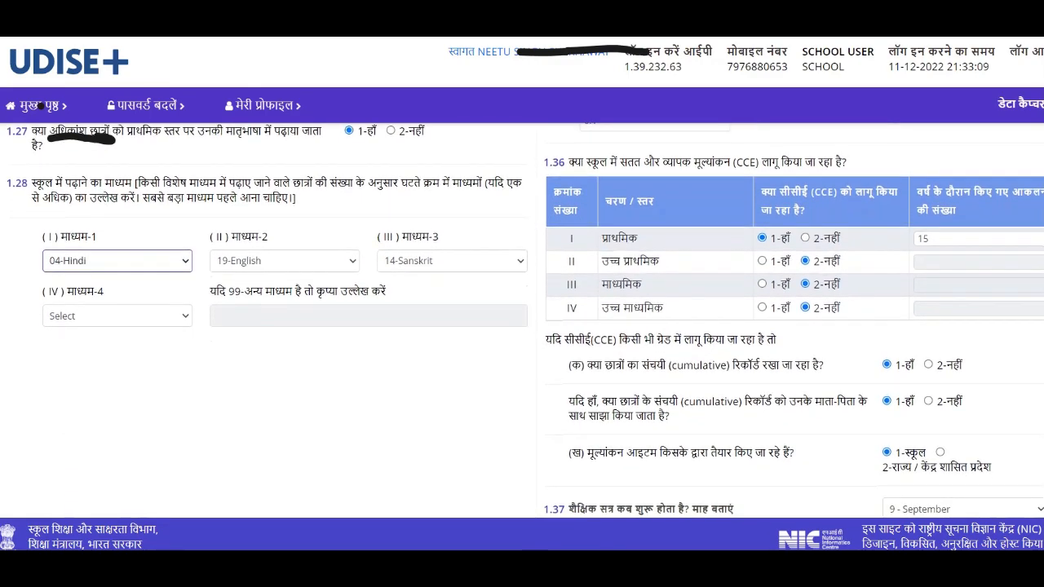
Review the languages taught as subjects in question 1.29 and check the class selection for Hindi.
scroll(522, 319, up, 6)
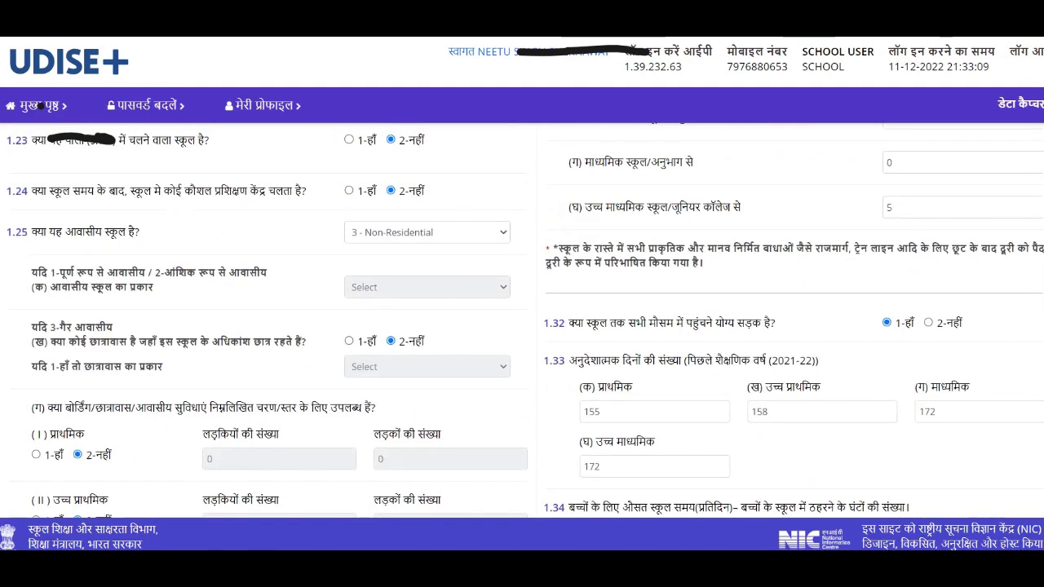
scroll(522, 318, up, 5)
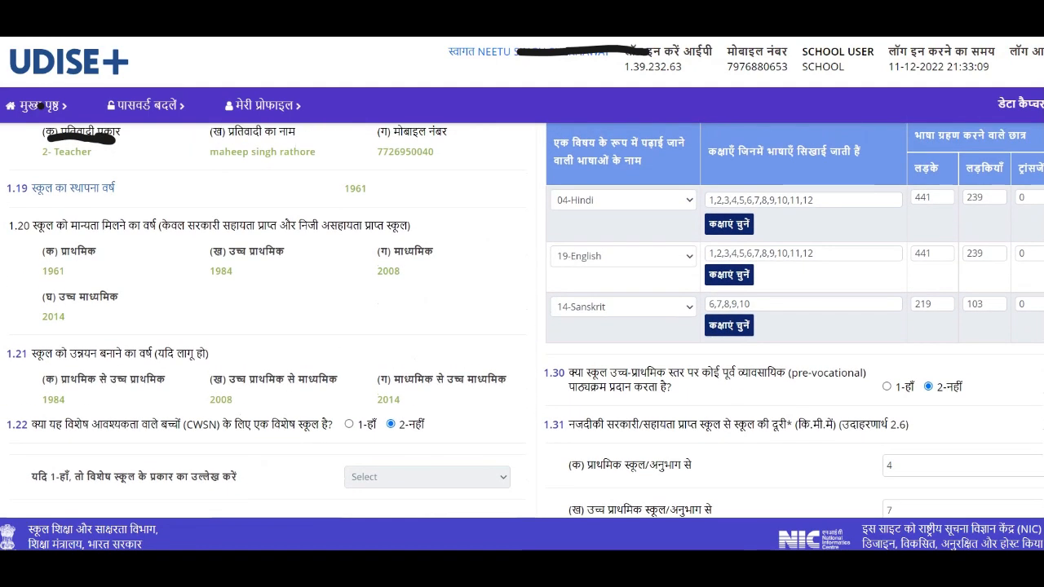
scroll(522, 318, up, 3)
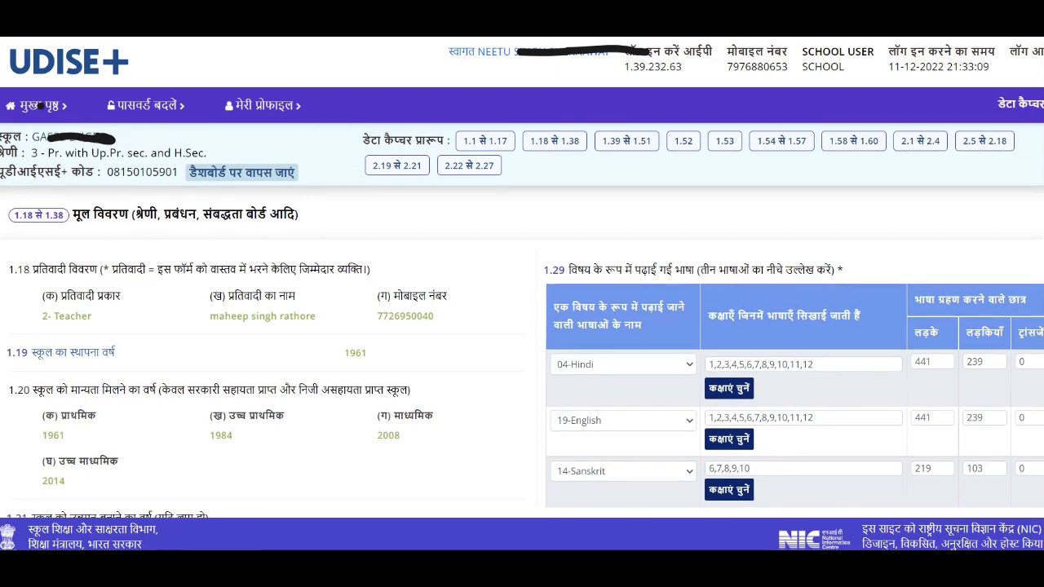
scroll(38, 105, down, 1)
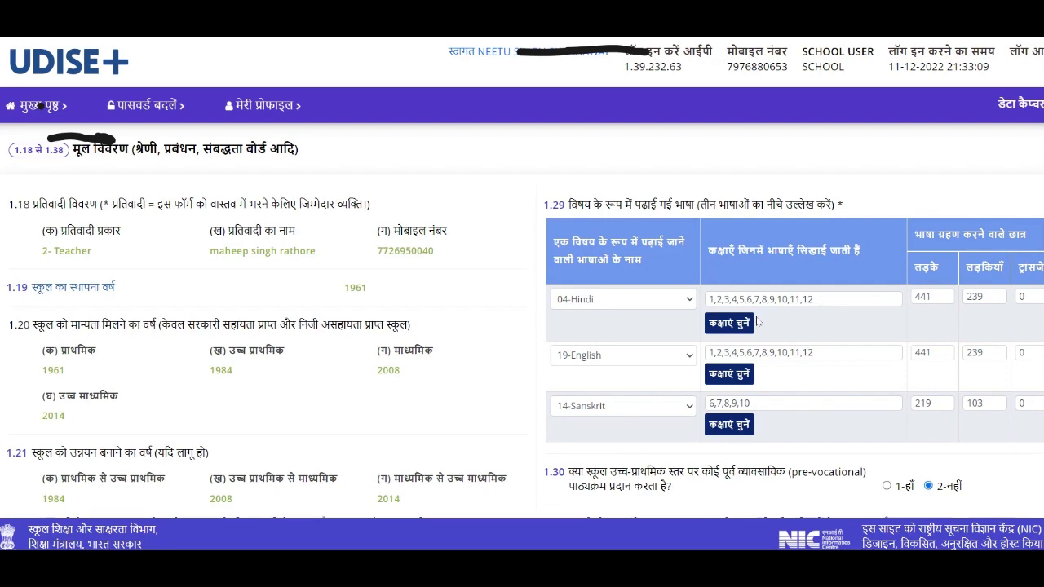
click(730, 325)
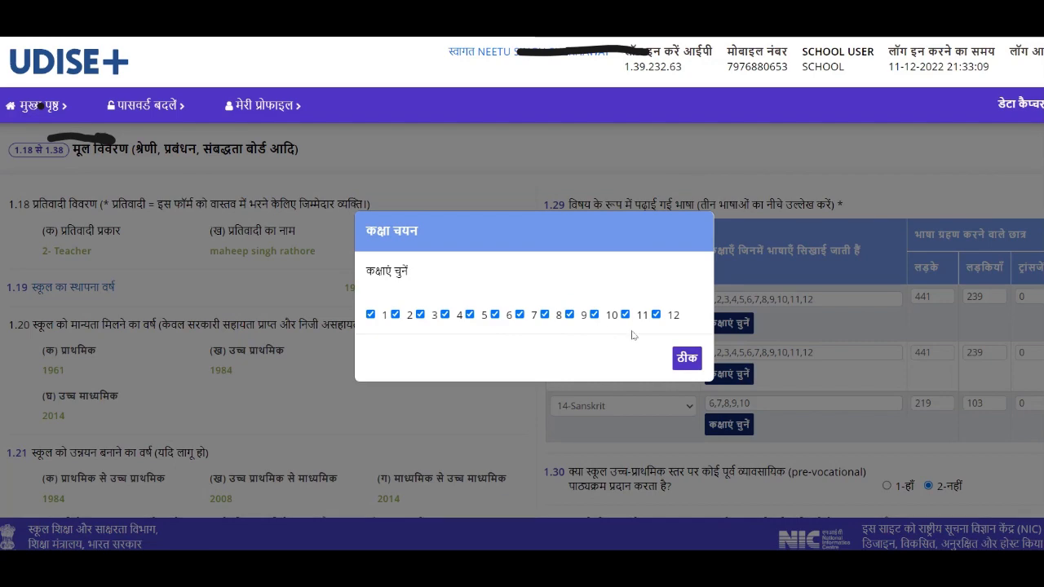
click(683, 360)
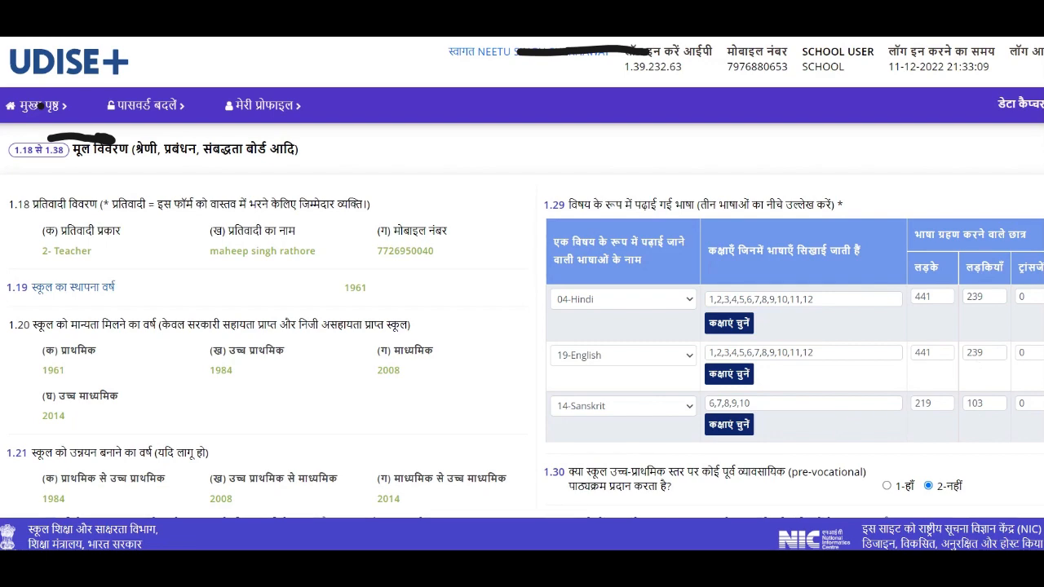
Examine questions 1.30 and 1.31 on pre-vocational courses and distance from the nearest government or aided schools.
scroll(522, 318, down, 10)
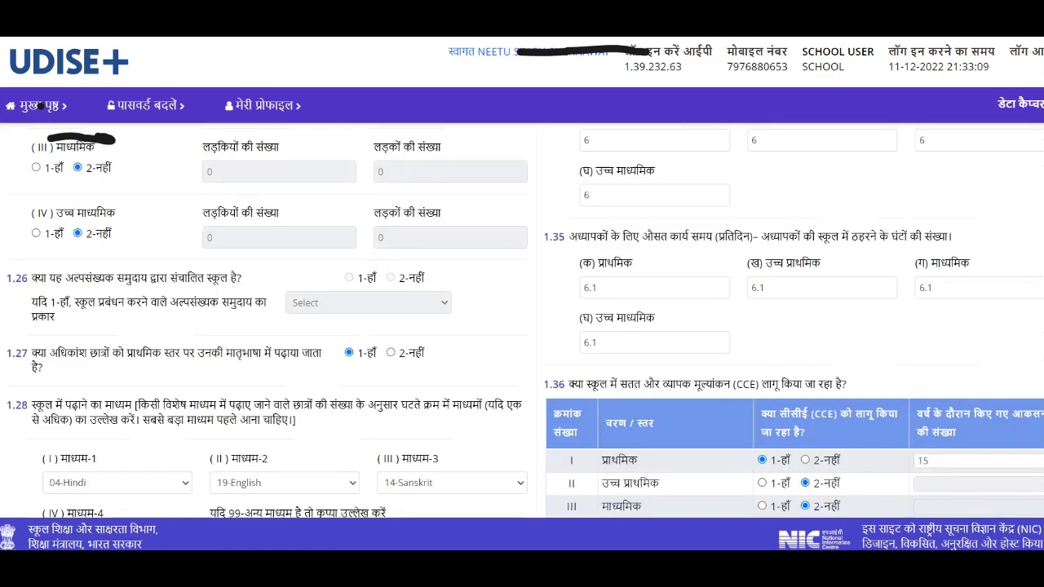
scroll(522, 318, up, 4)
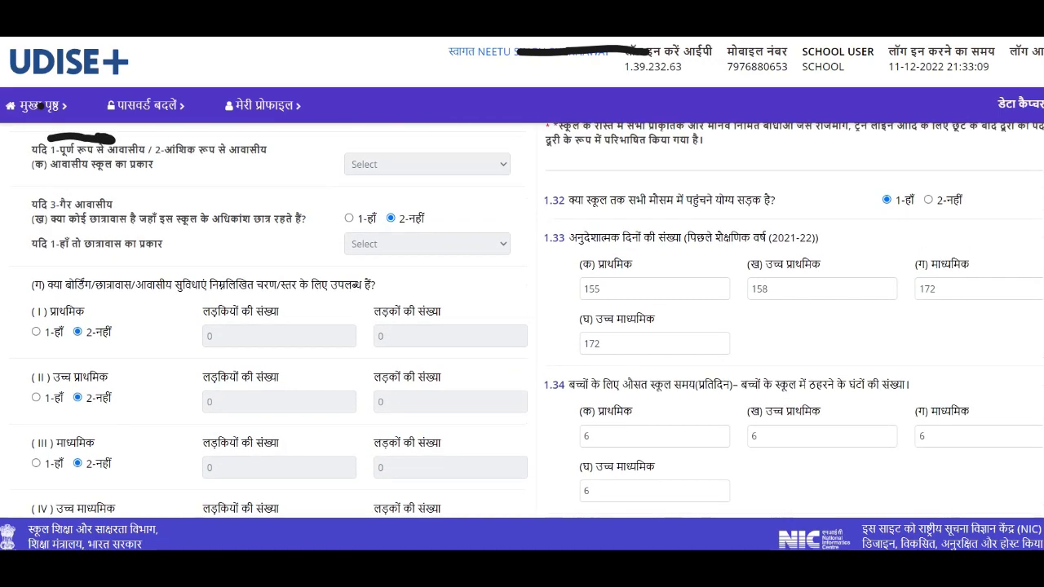
scroll(522, 318, up, 4)
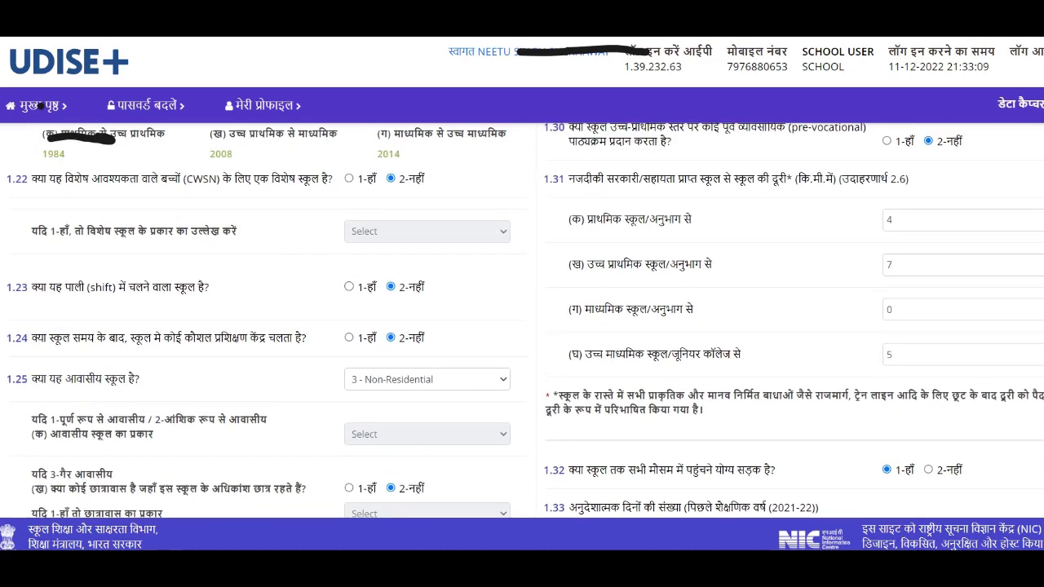
scroll(522, 318, up, 1)
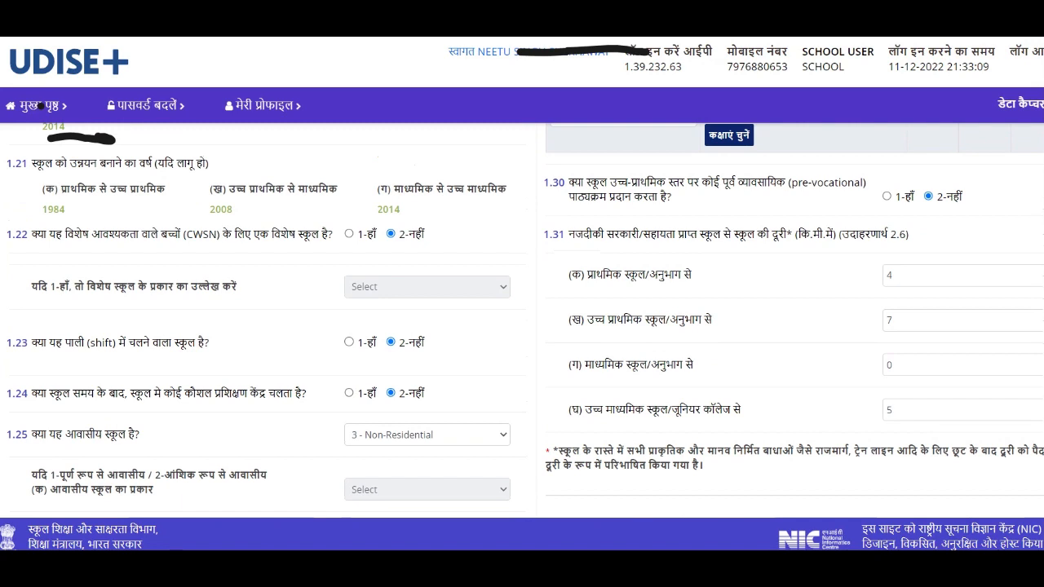
scroll(522, 318, up, 1)
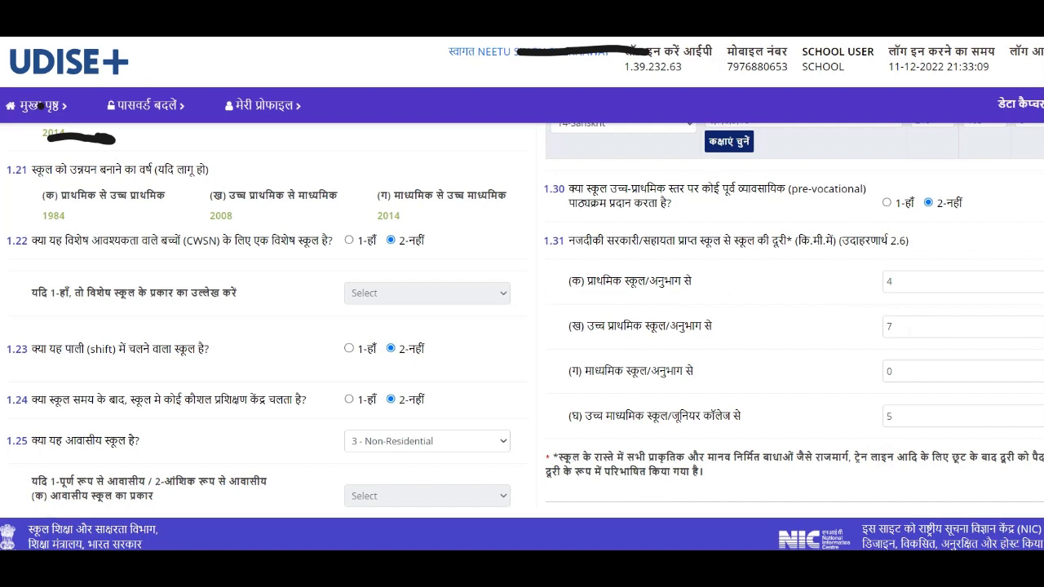
Examine questions 1.32 to 1.36 on road access, instructional days, student and teacher school hours, and CCE implementation.
scroll(40, 105, down, 3)
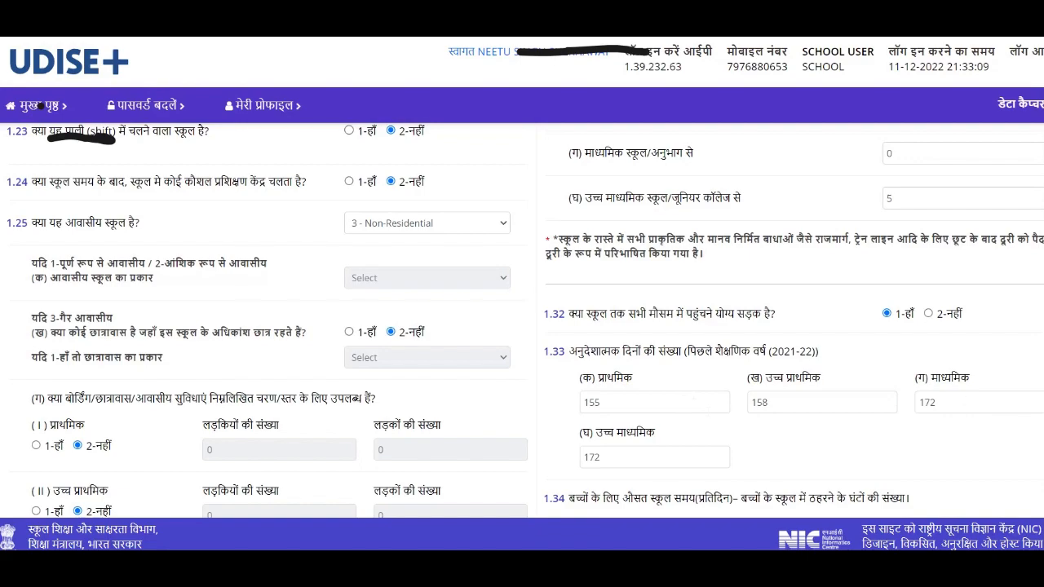
scroll(522, 326, down, 3)
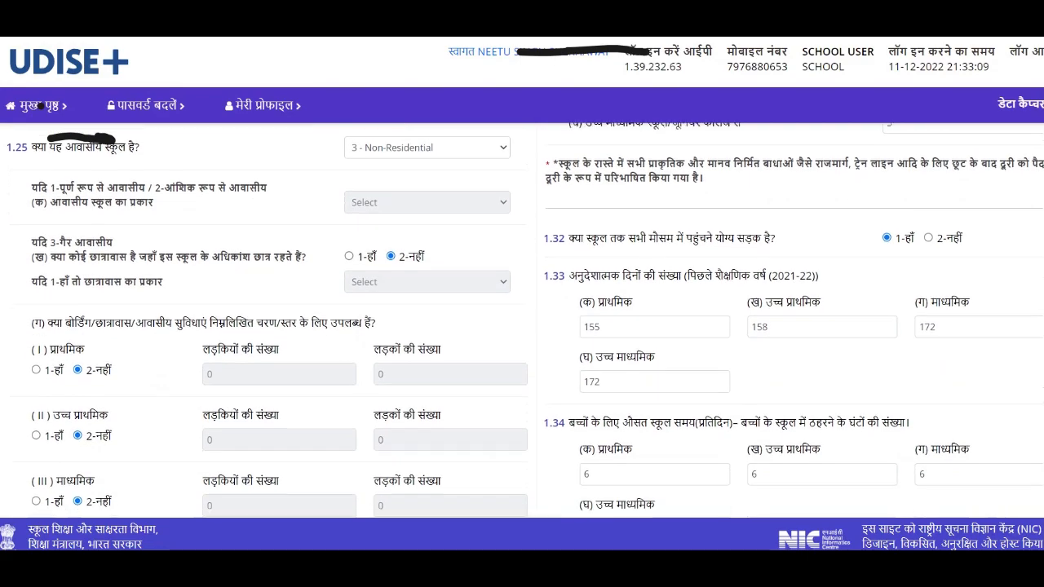
scroll(522, 326, down, 3)
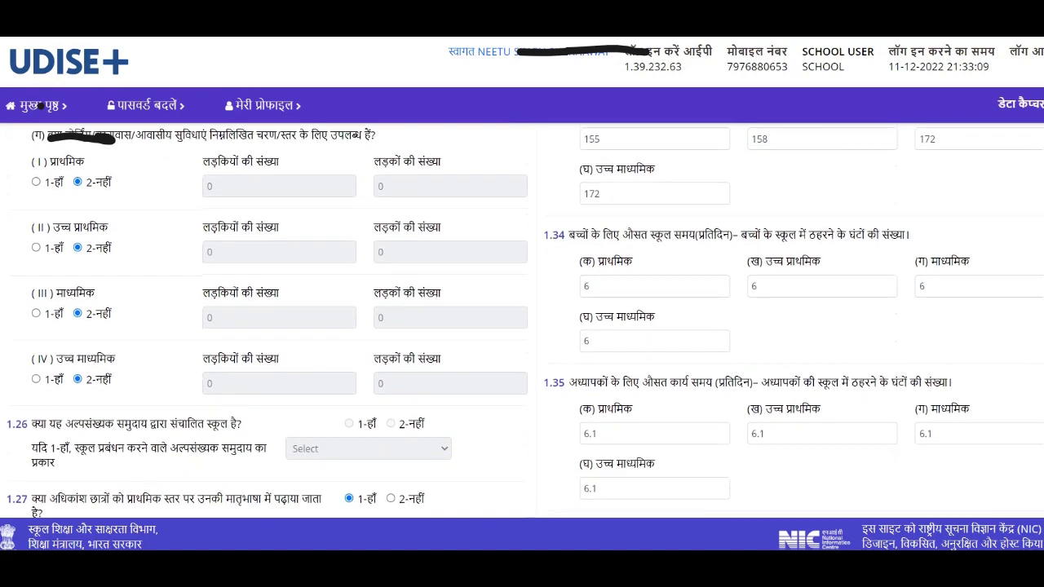
scroll(522, 326, down, 1)
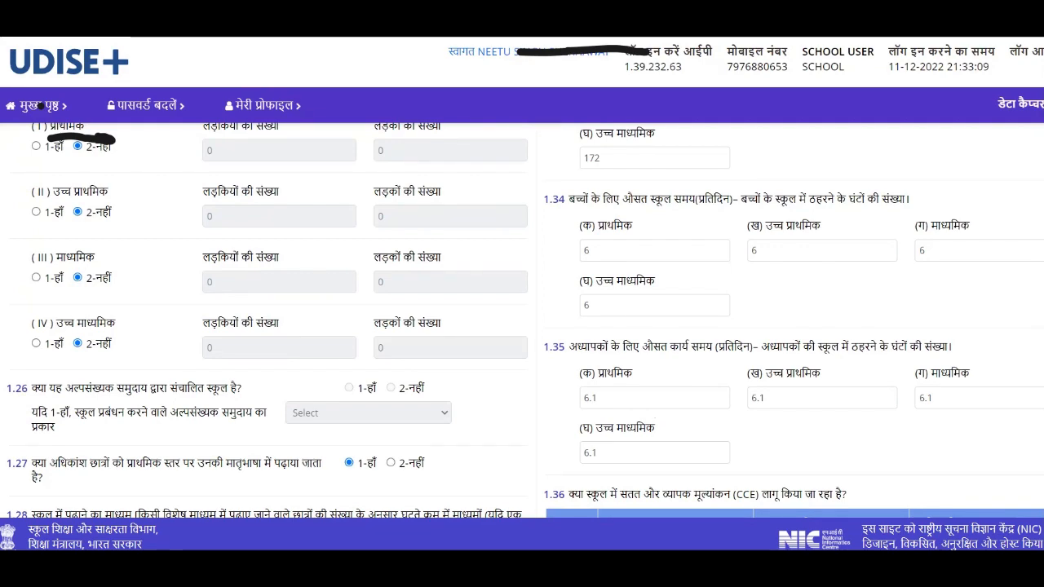
scroll(522, 327, down, 3)
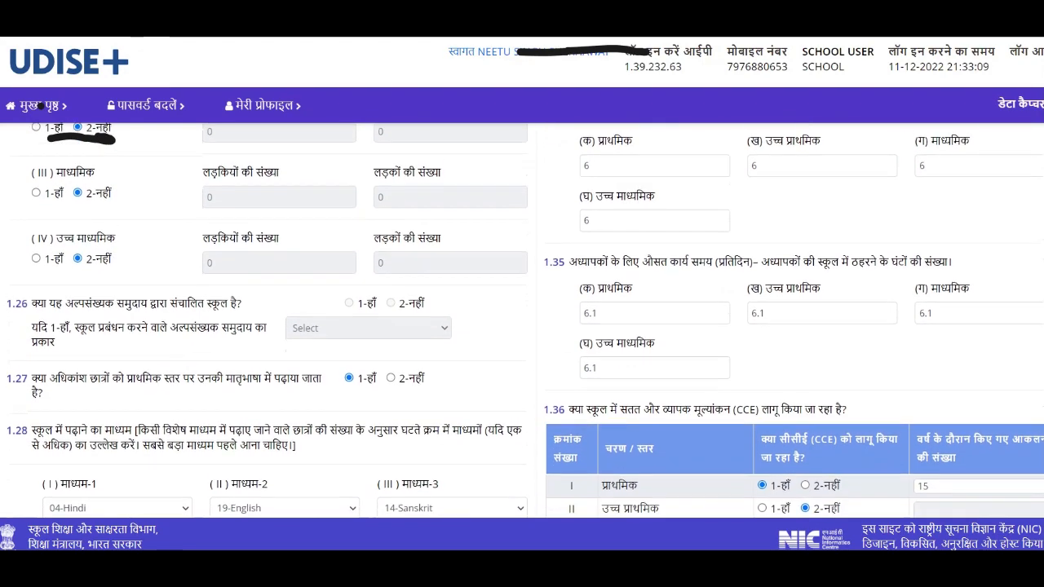
scroll(522, 326, down, 3)
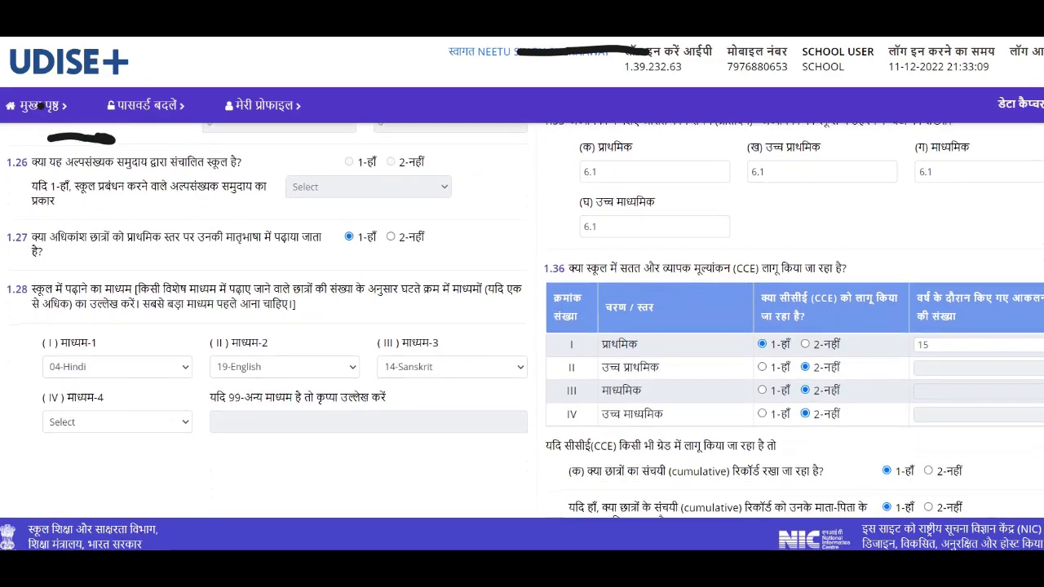
scroll(806, 264, down, 1)
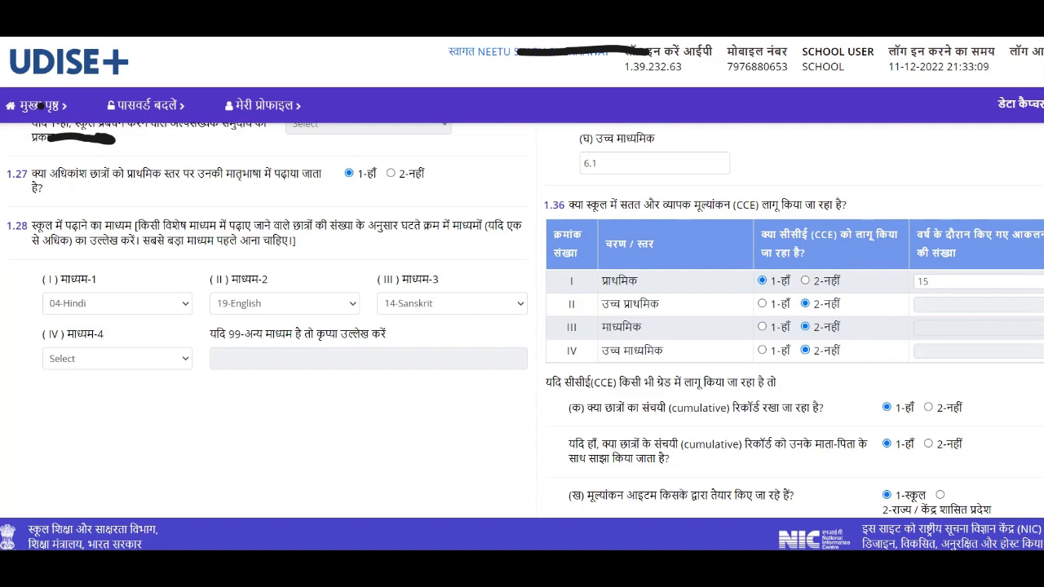
scroll(522, 318, up, 5)
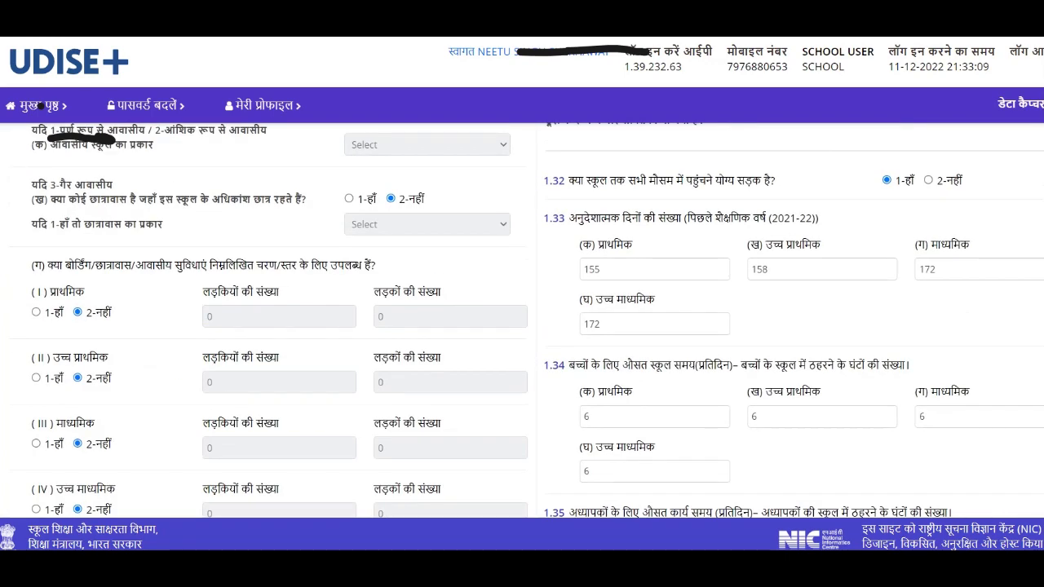
Submit form 1.18 to 1.38 and proceed to form 1.39 to 1.51.
scroll(522, 318, down, 7)
scroll(522, 318, down, 2)
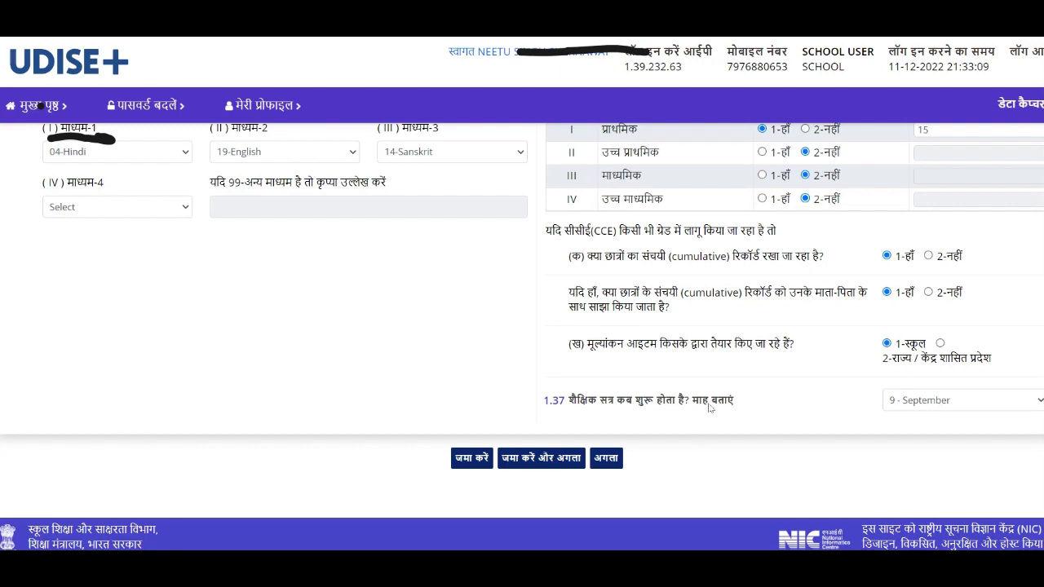
click(552, 463)
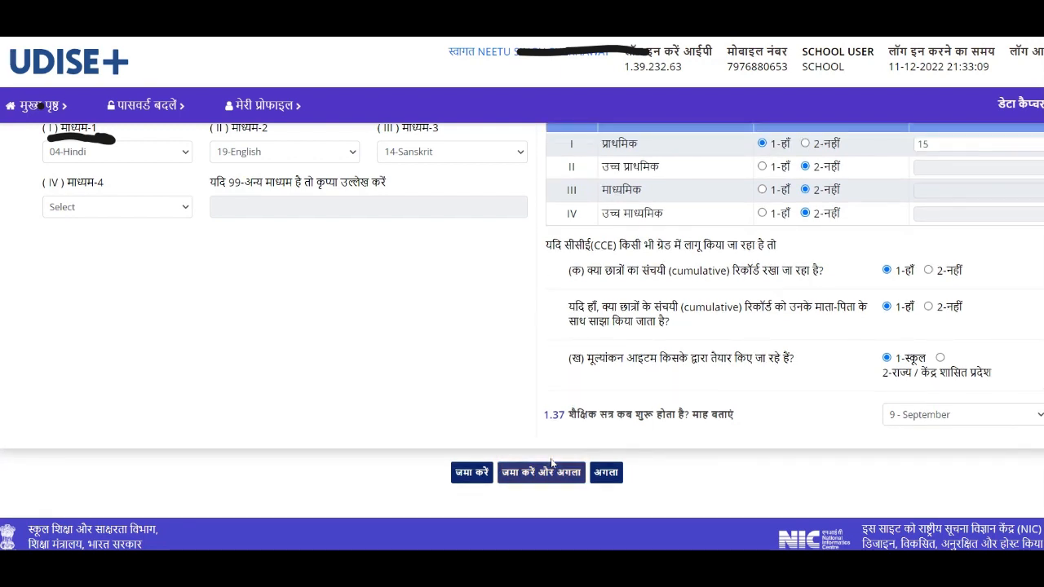
click(543, 472)
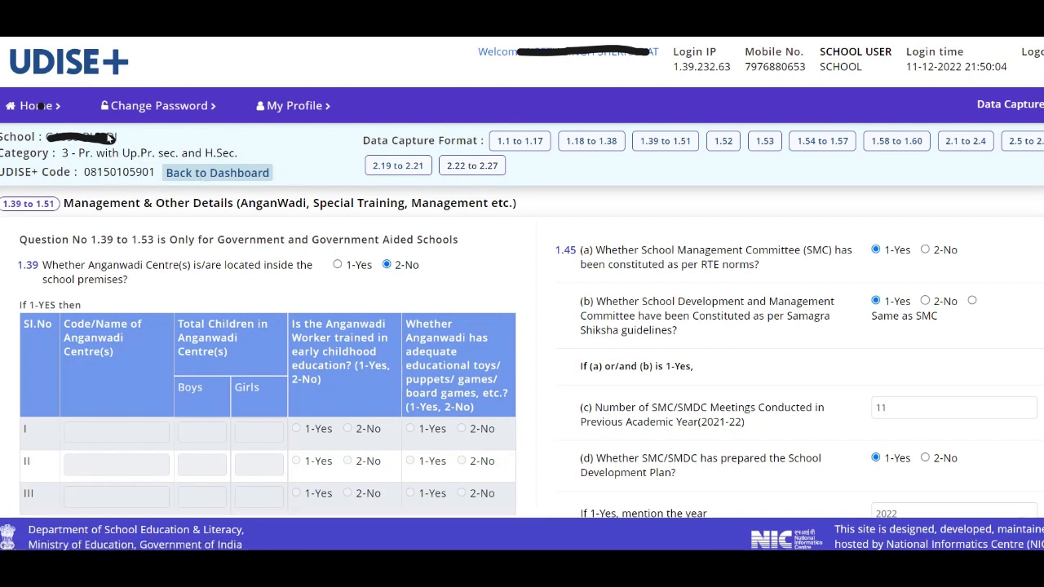
Reopen the Profile & Facility forms from the home page, switch their language to Hindi and open form 1.39 to 1.51.
click(25, 107)
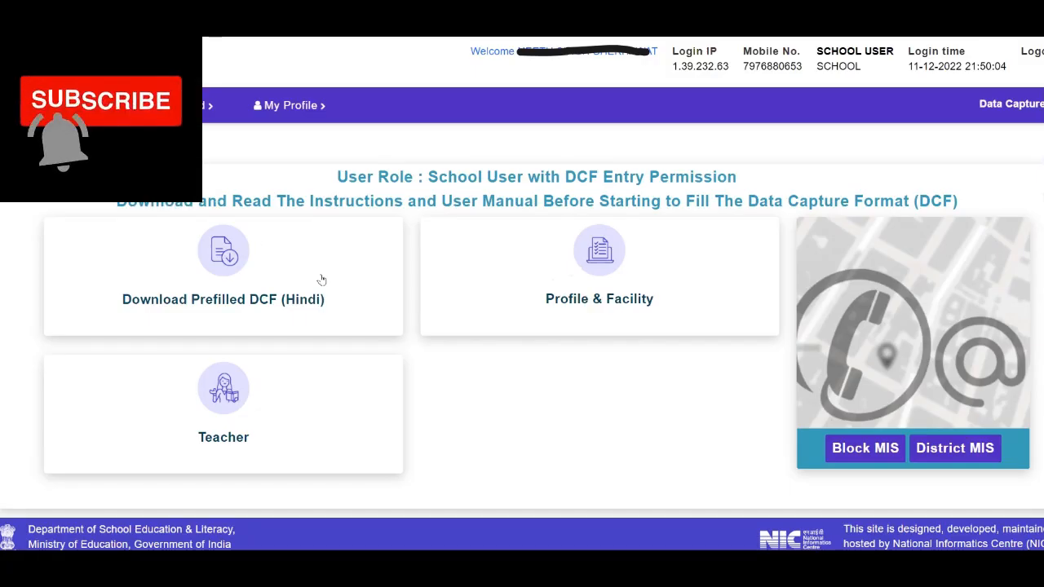
click(545, 295)
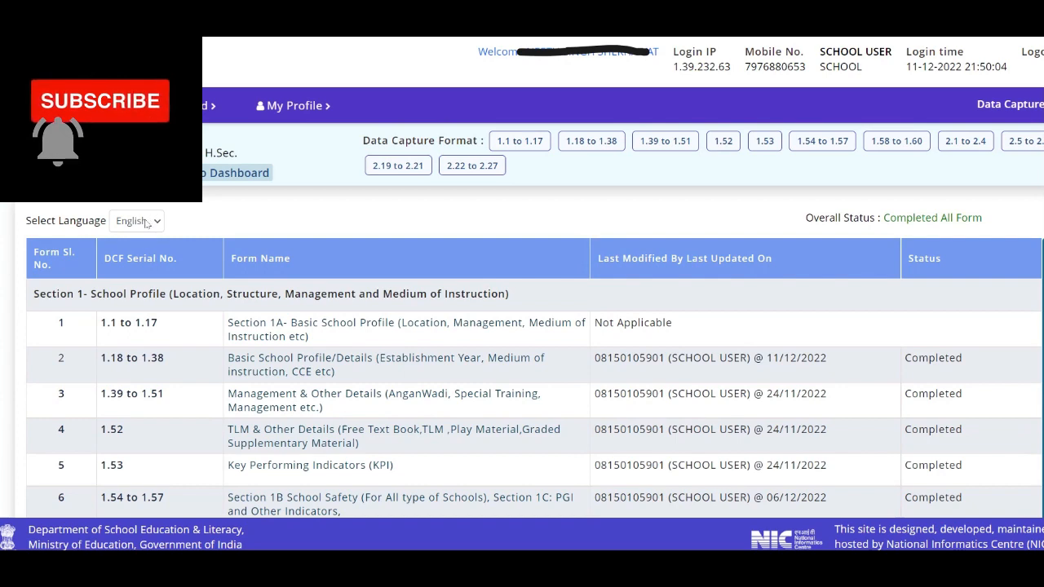
click(146, 222)
click(139, 250)
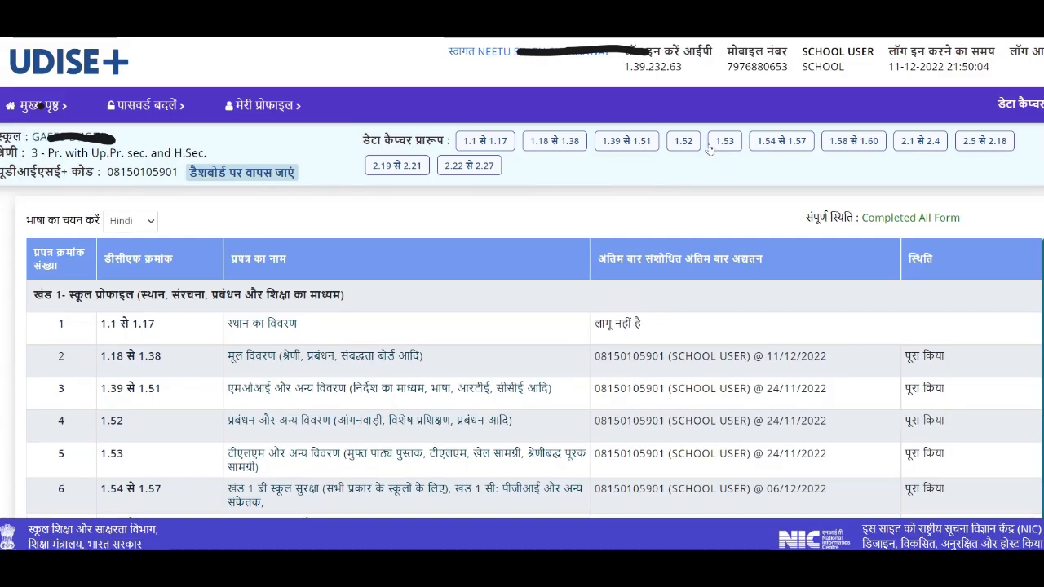
click(632, 142)
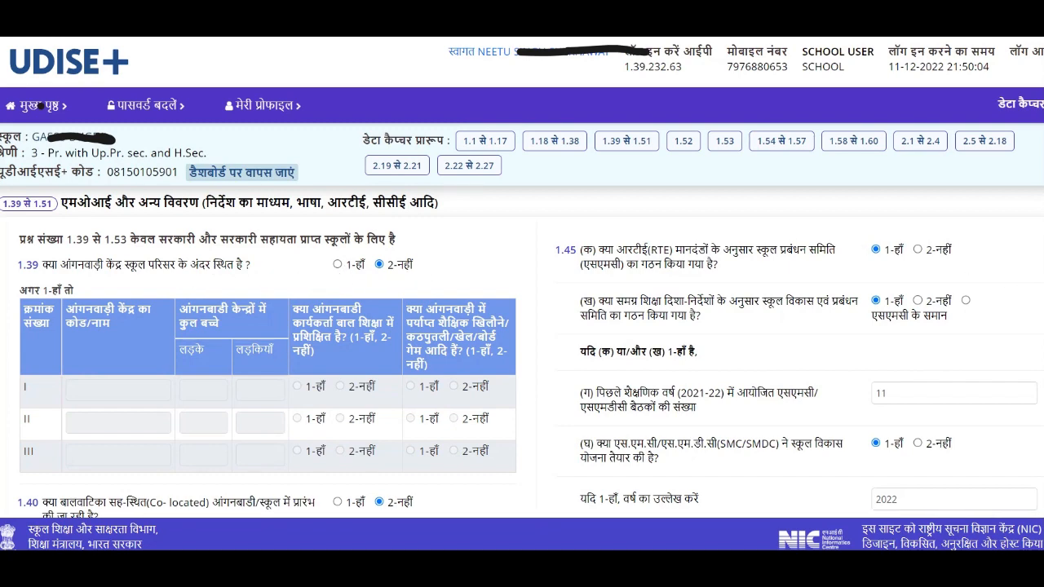
Examine questions 1.39 to 1.43 on Anganwadi centres, Balvatika, special training for out-of-school children, remedial teaching and learning enhancement.
scroll(522, 320, down, 3)
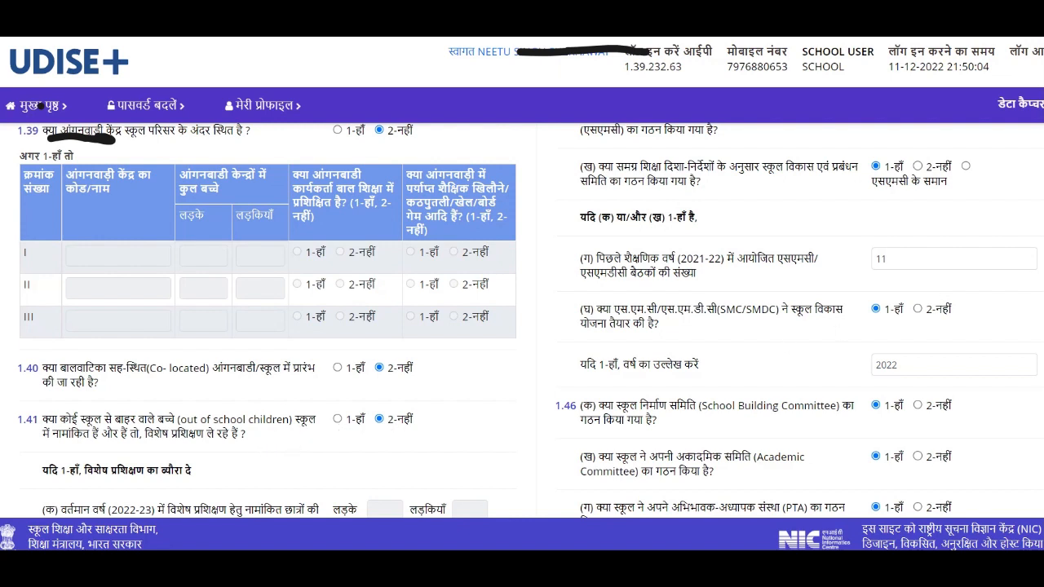
scroll(528, 321, down, 3)
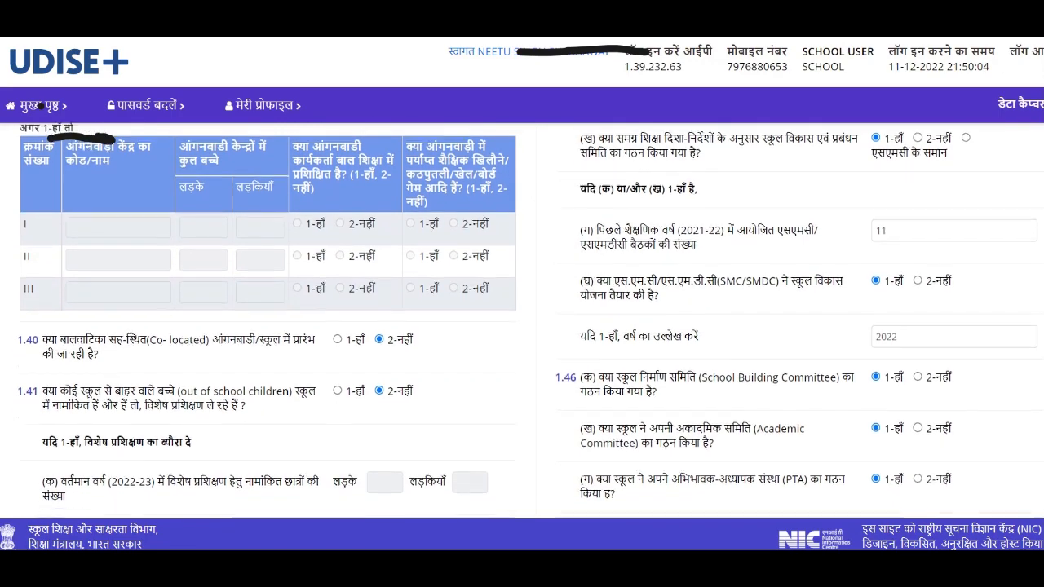
scroll(528, 321, down, 1)
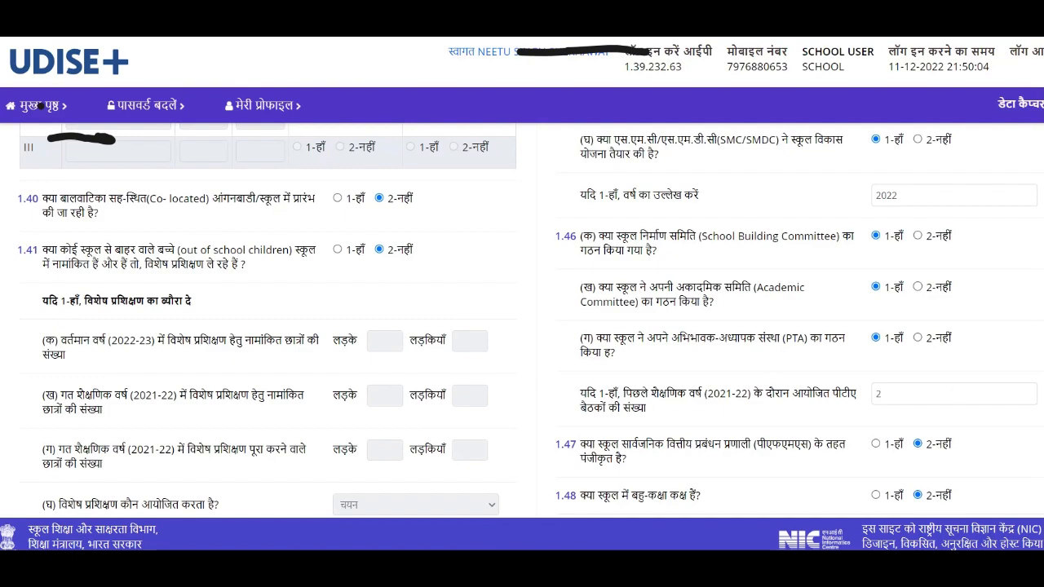
scroll(530, 326, down, 2)
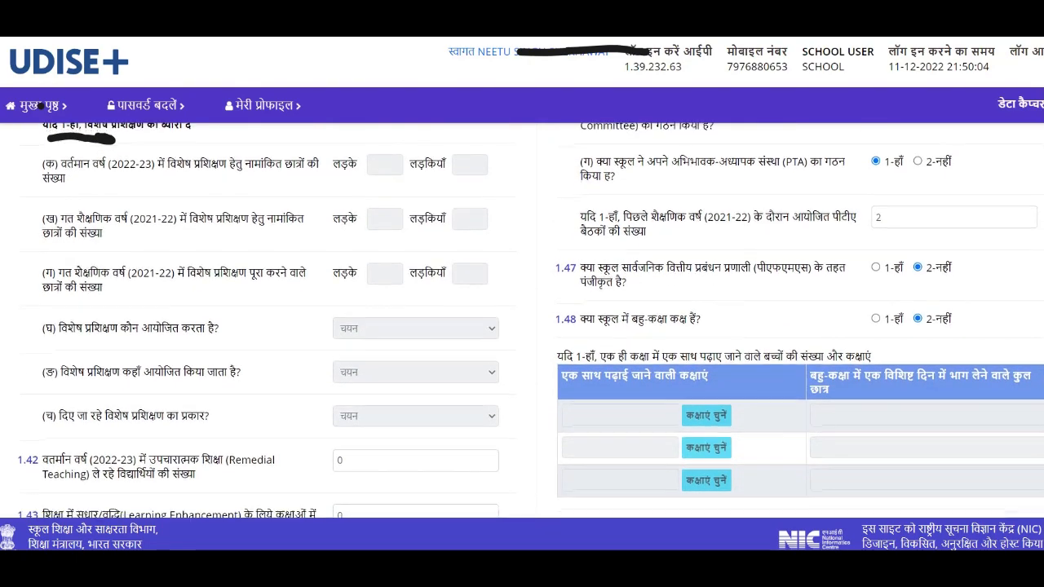
scroll(531, 326, down, 1)
scroll(253, 372, down, 1)
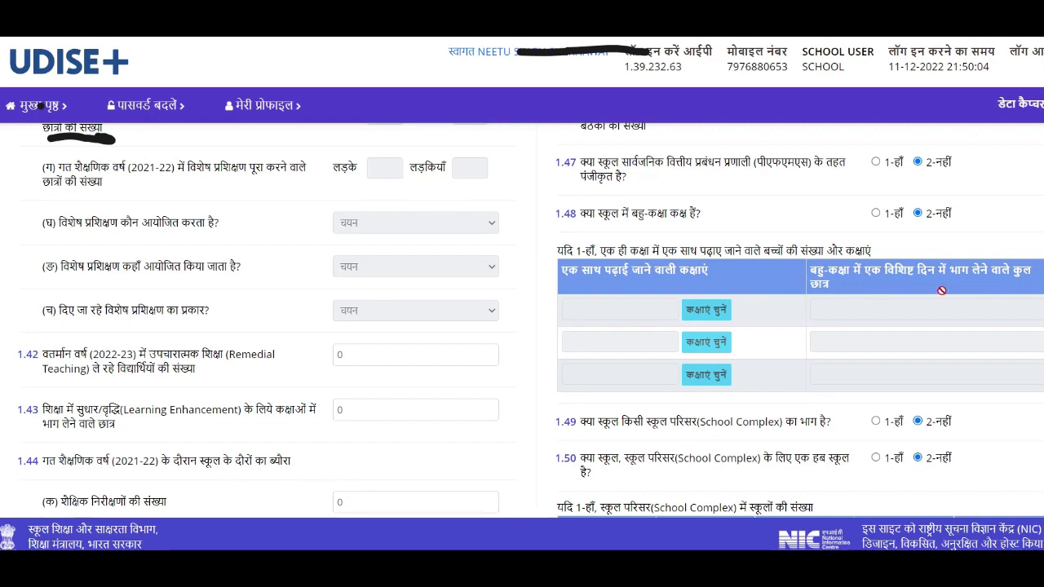
scroll(522, 320, up, 5)
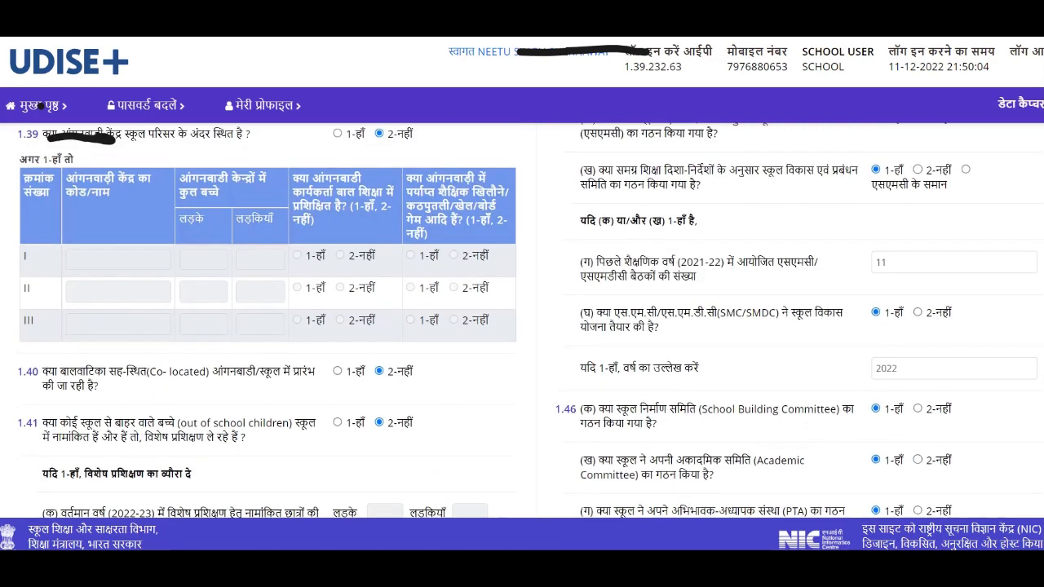
scroll(522, 321, down, 5)
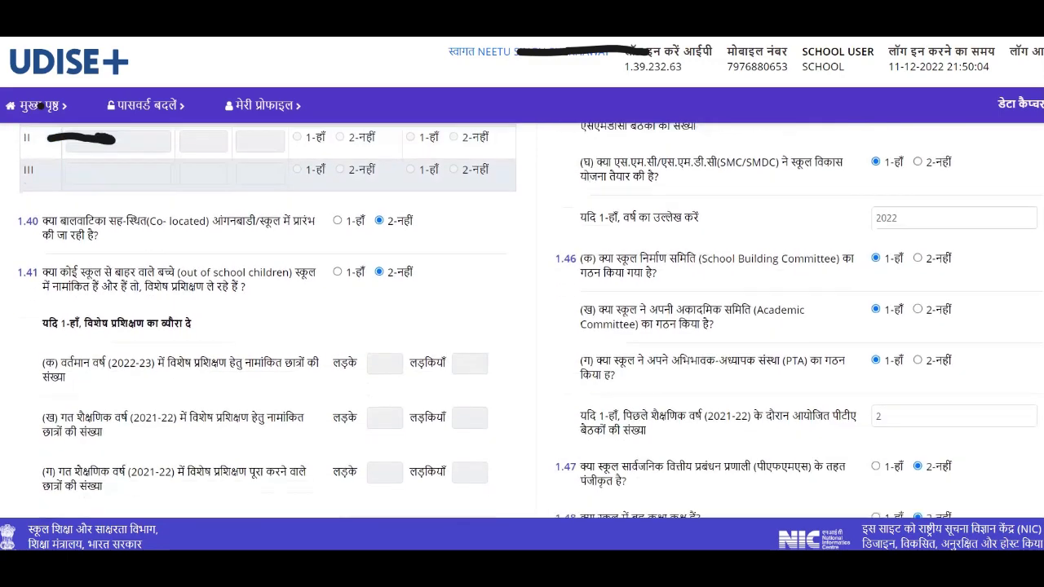
Examine the question 1.44 fields for 2021-22 academic inspections and visits by CRC, block and district or state officials.
scroll(356, 397, down, 3)
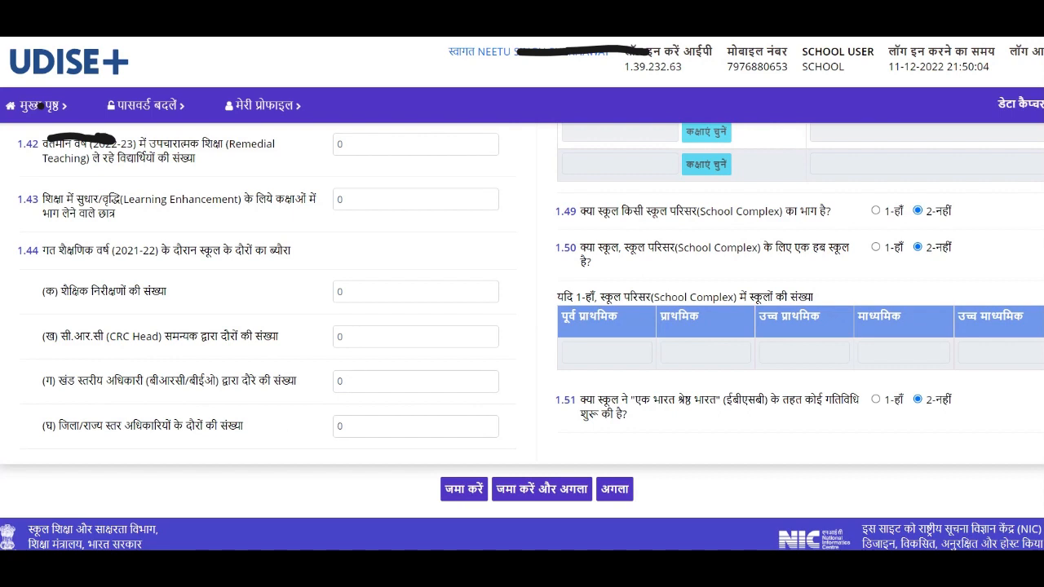
click(341, 426)
click(341, 381)
click(344, 336)
click(341, 291)
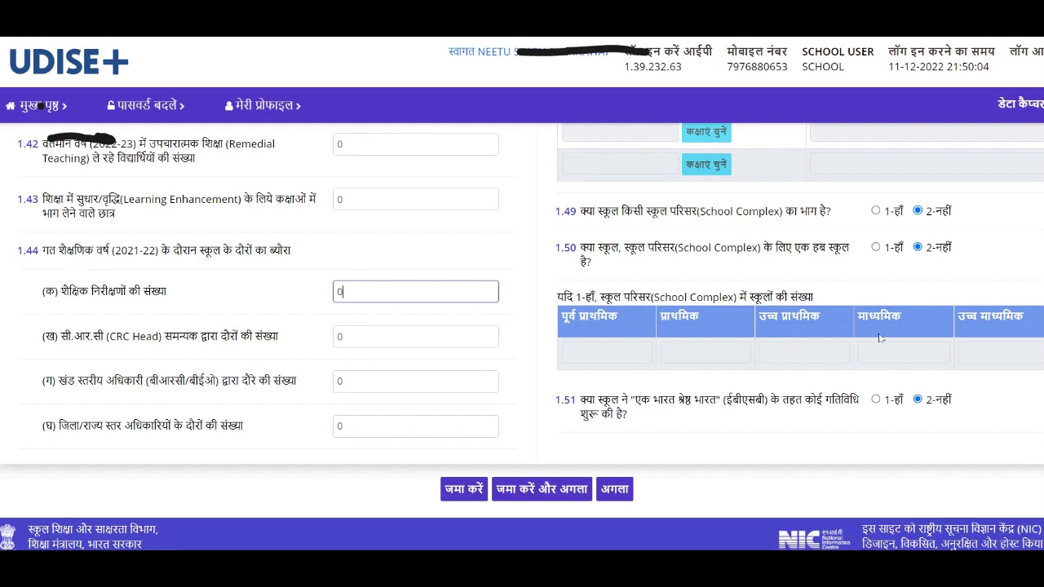
Examine questions 1.45 to 1.48 on the SMC/SMDC, building and academic committees, PTA, PFMS registration and multi-class rooms.
scroll(522, 319, up, 5)
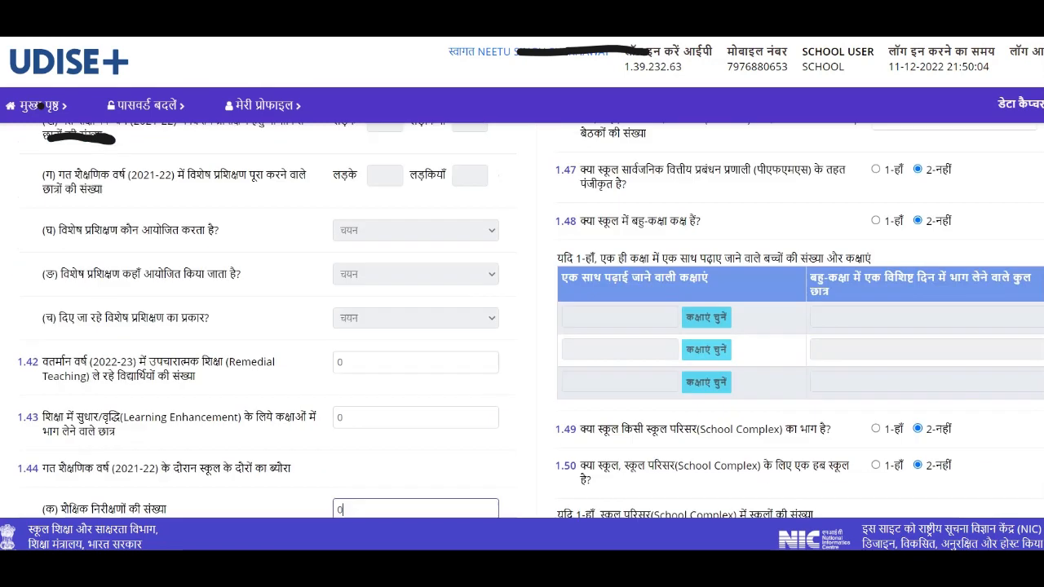
scroll(522, 318, up, 5)
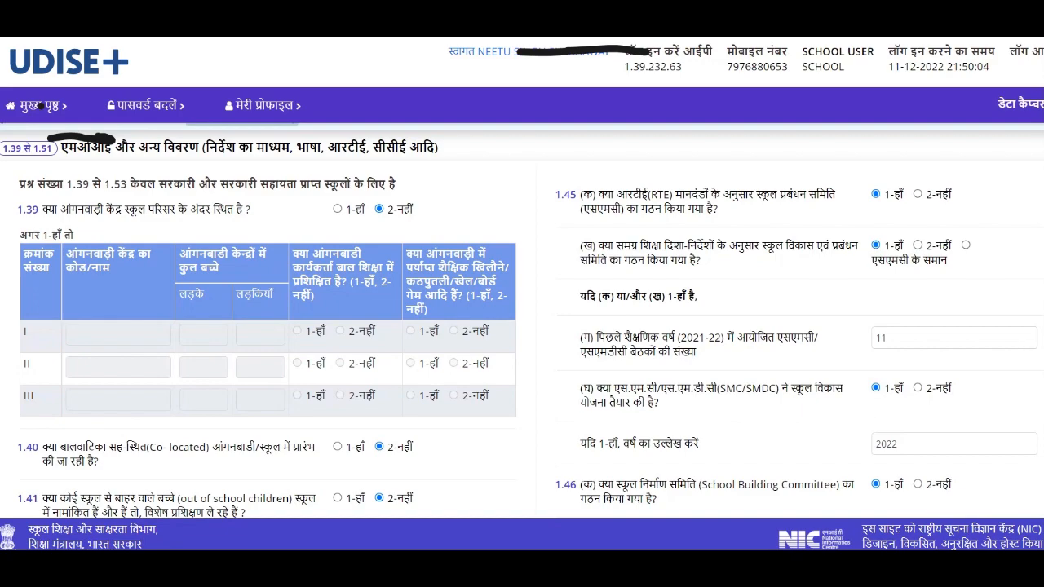
scroll(522, 321, down, 3)
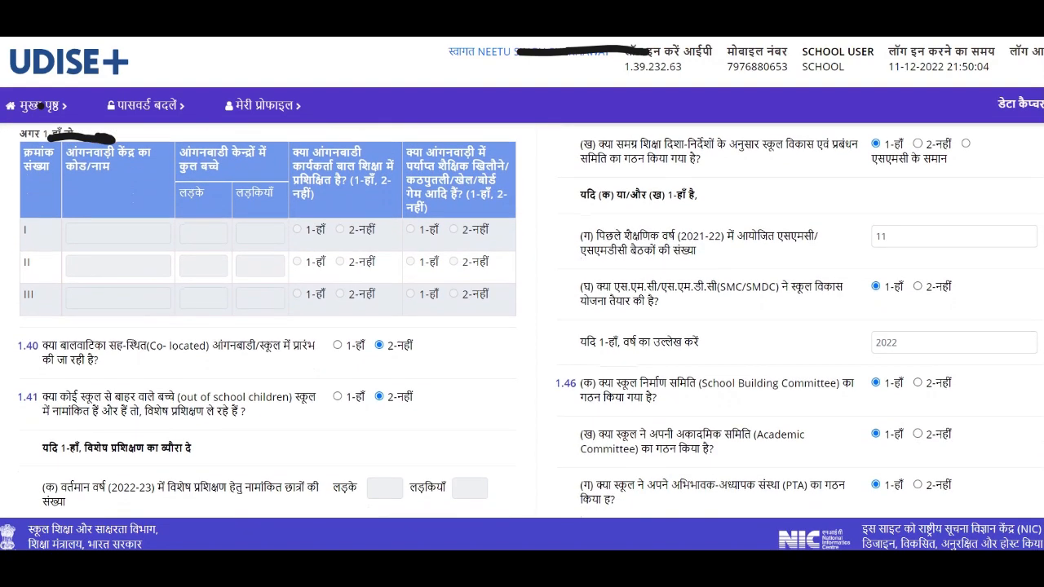
scroll(522, 321, down, 2)
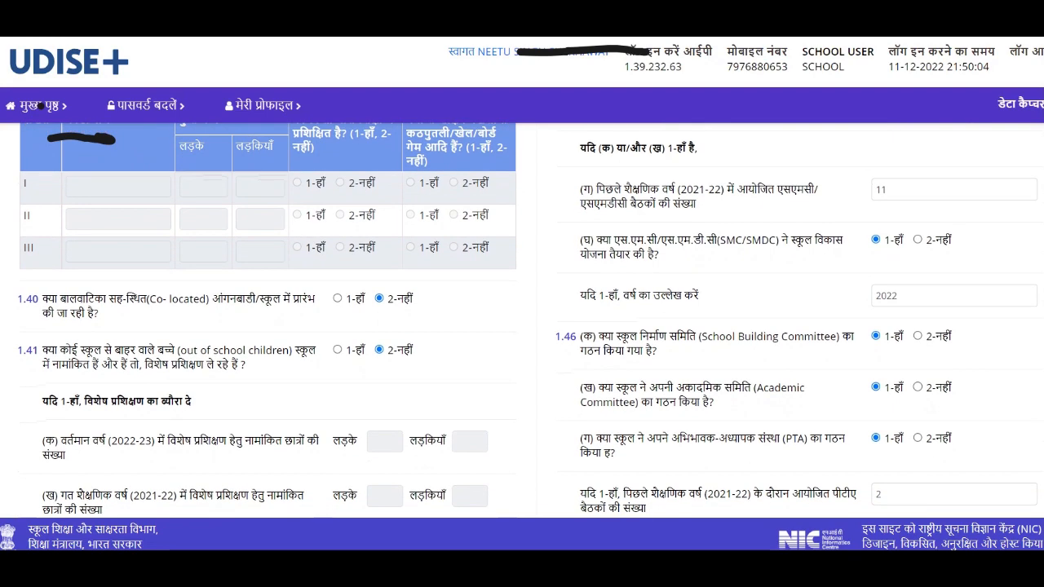
scroll(522, 321, down, 2)
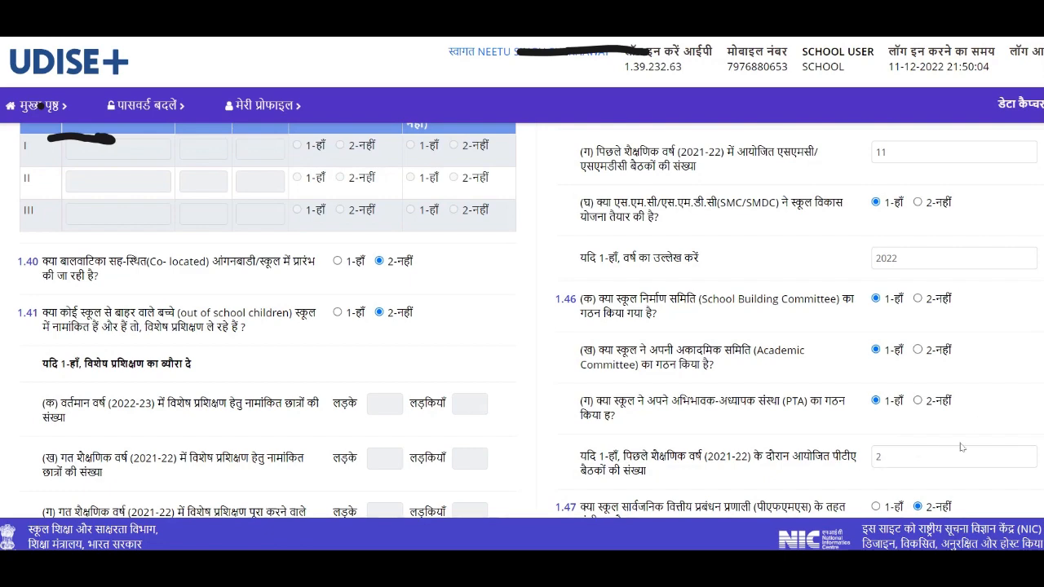
scroll(530, 318, down, 2)
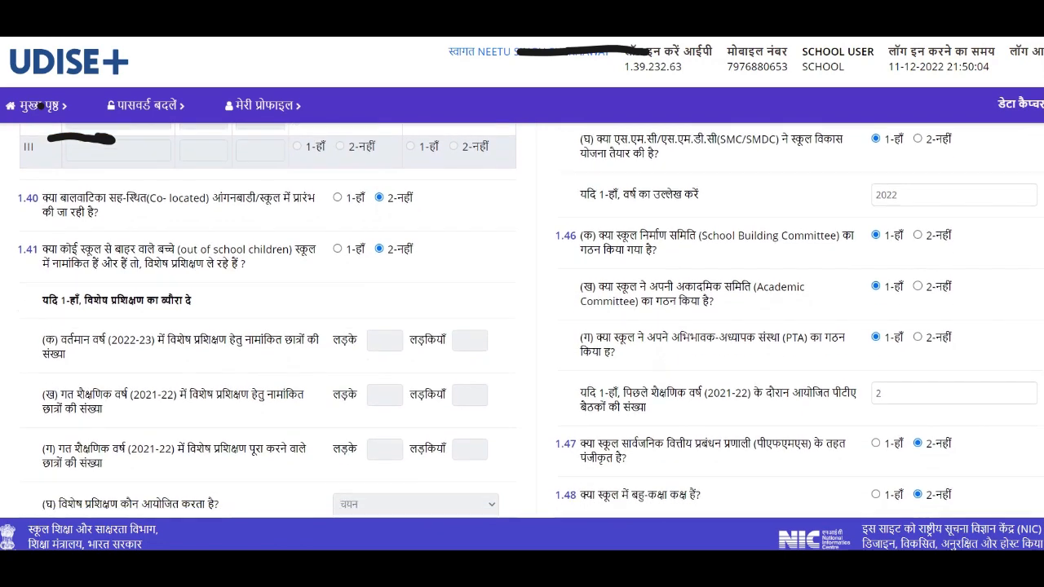
scroll(530, 318, down, 2)
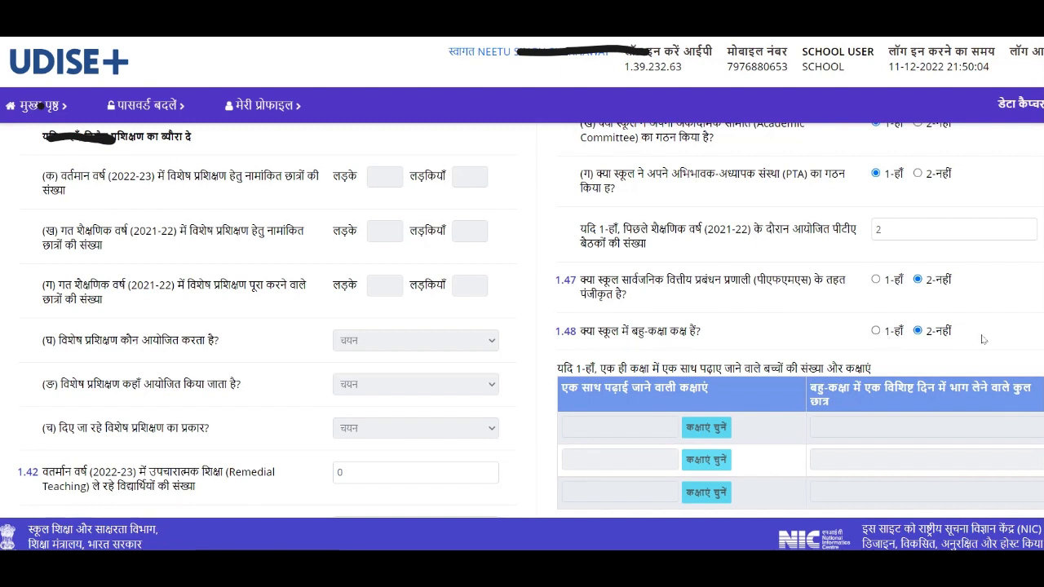
scroll(39, 106, down, 2)
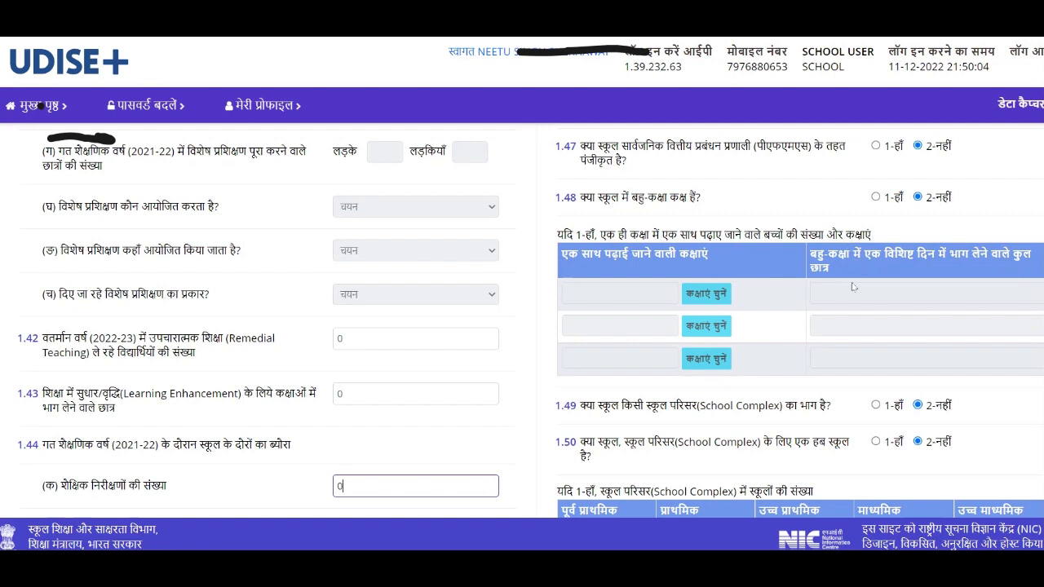
Try answering yes to question 1.48 on multi-class rooms, view its class selection dialog, and restore the answer no.
click(714, 296)
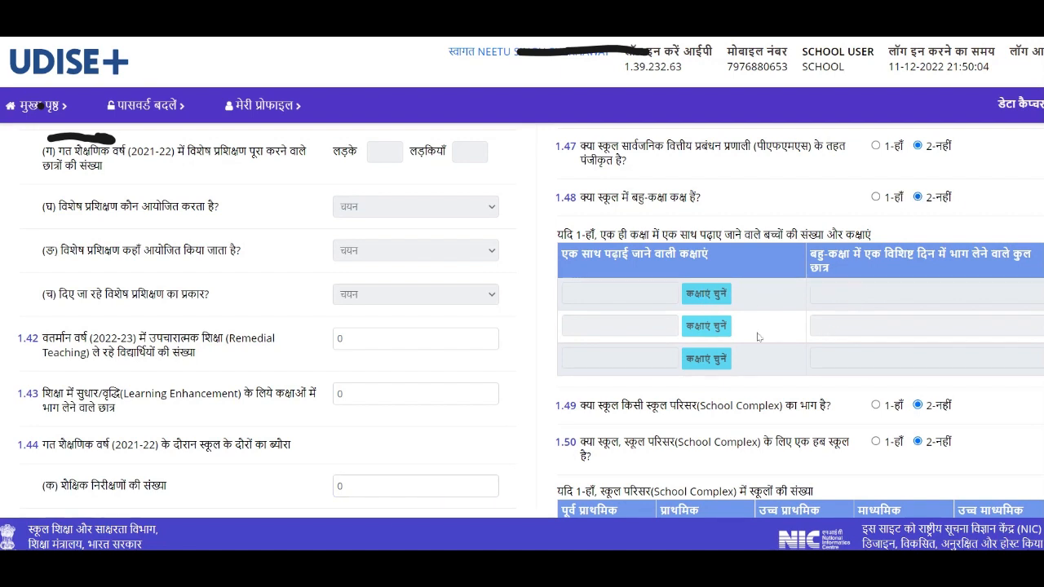
click(876, 197)
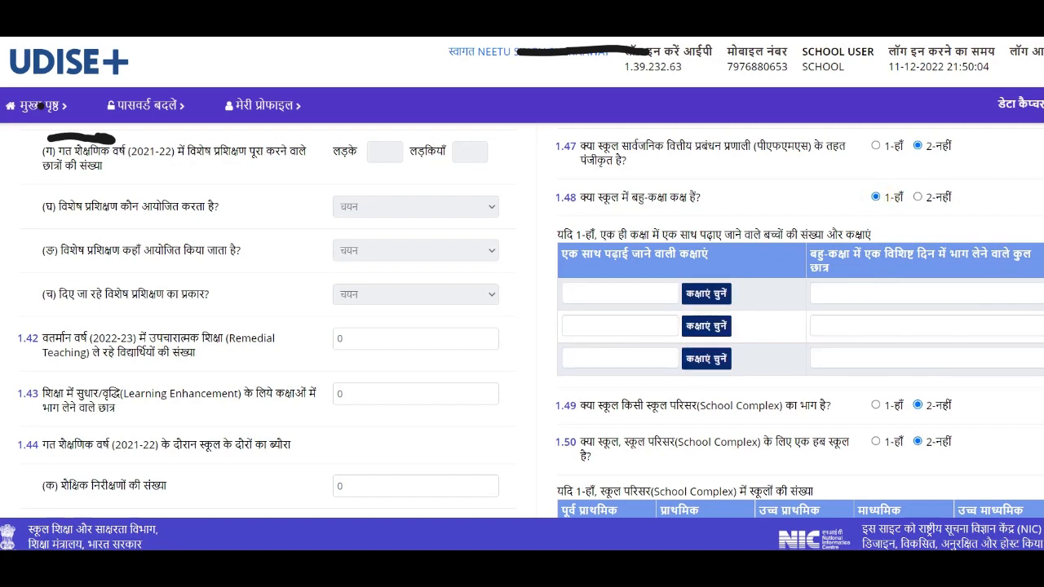
click(717, 300)
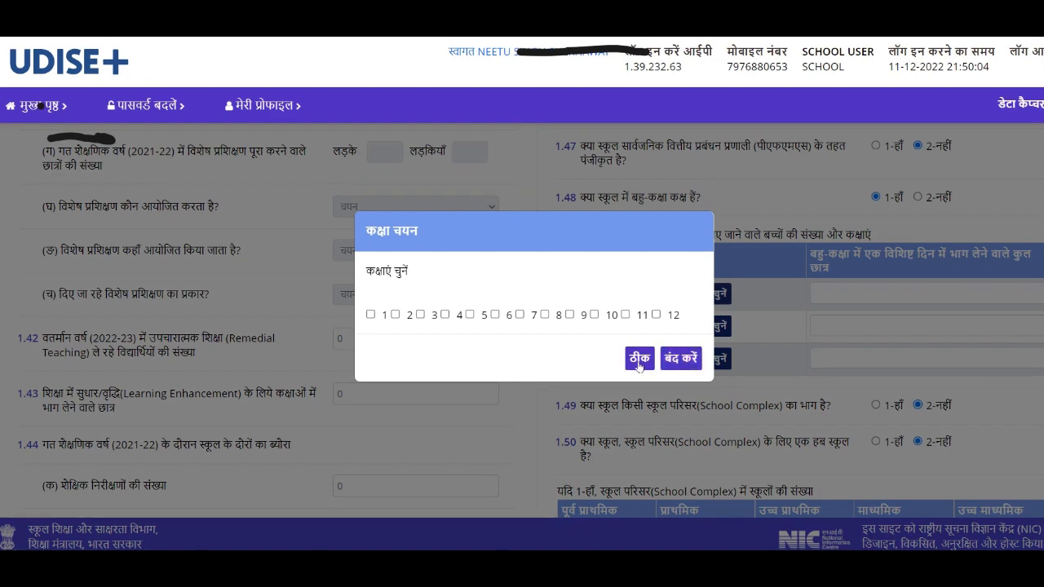
click(672, 360)
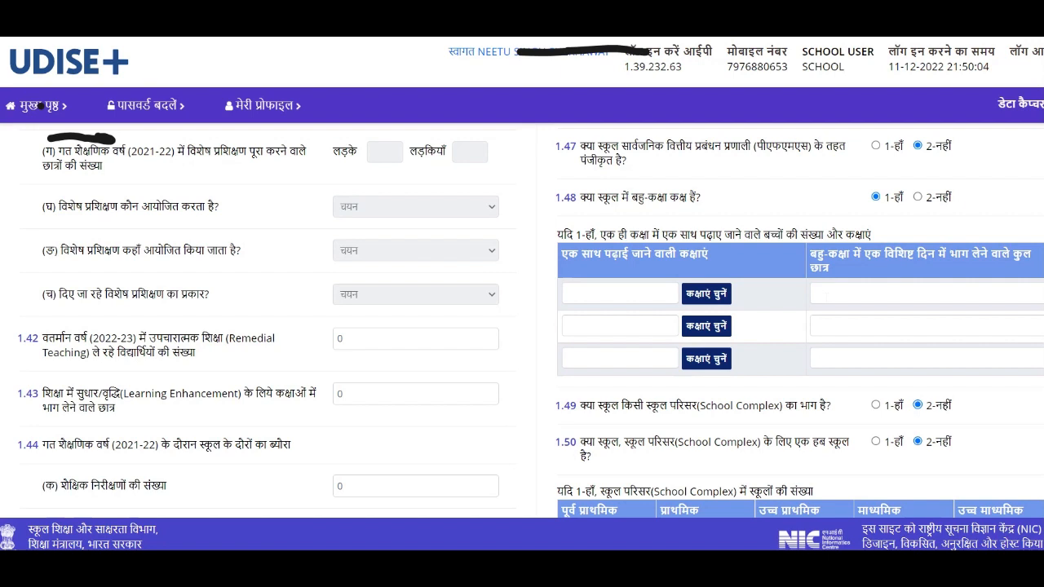
click(918, 197)
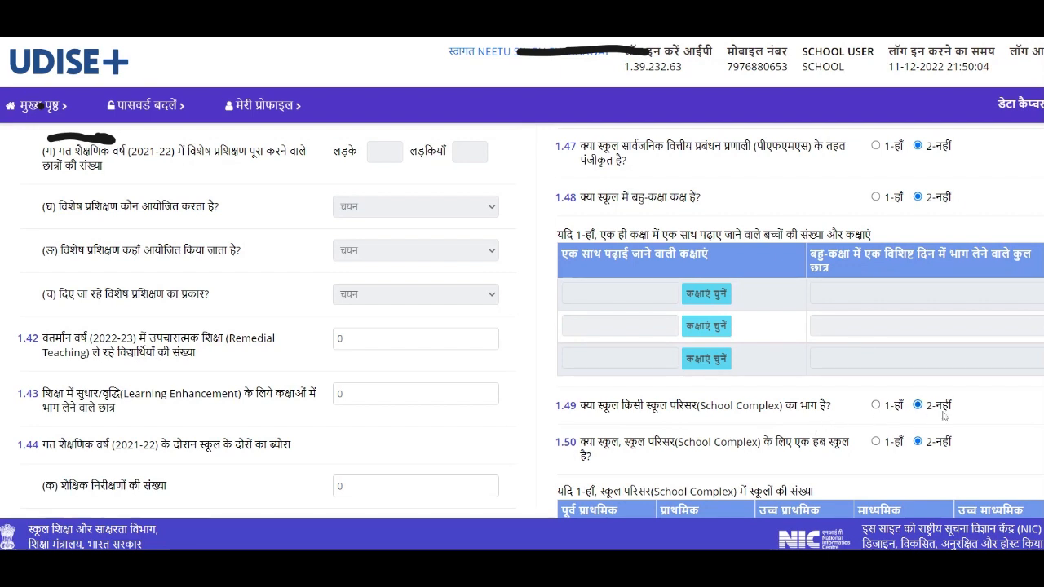
Check the remaining answers up to question 1.51, submit form 1.39 to 1.51 and proceed to form 1.52.
scroll(522, 318, down, 2)
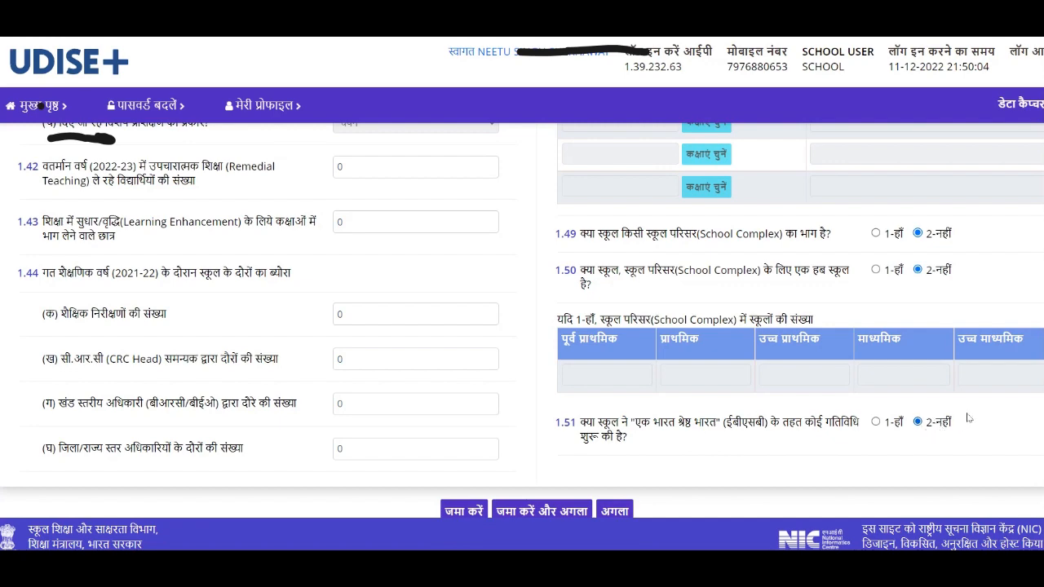
scroll(522, 318, up, 5)
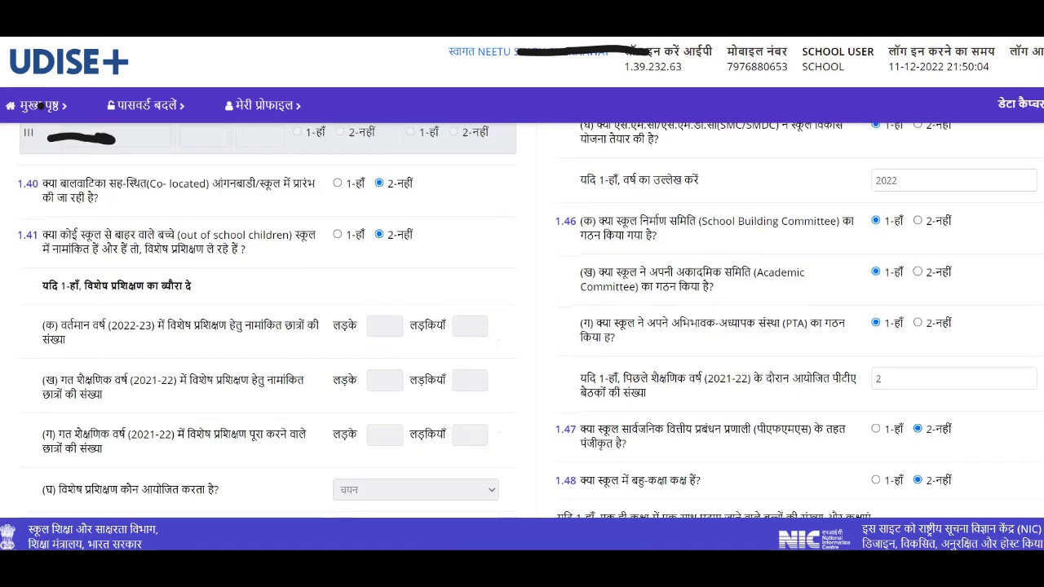
scroll(522, 318, down, 7)
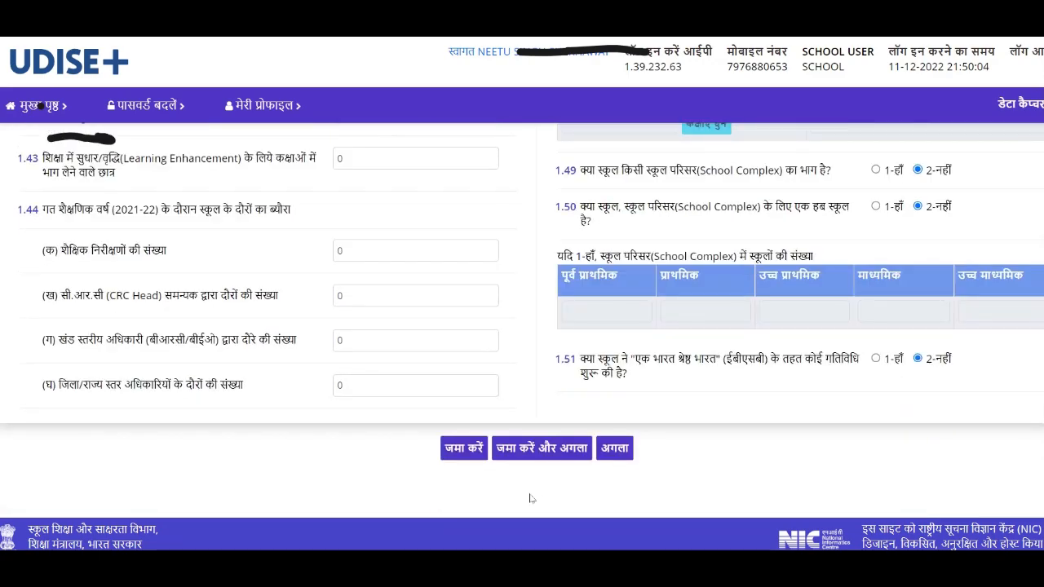
click(551, 454)
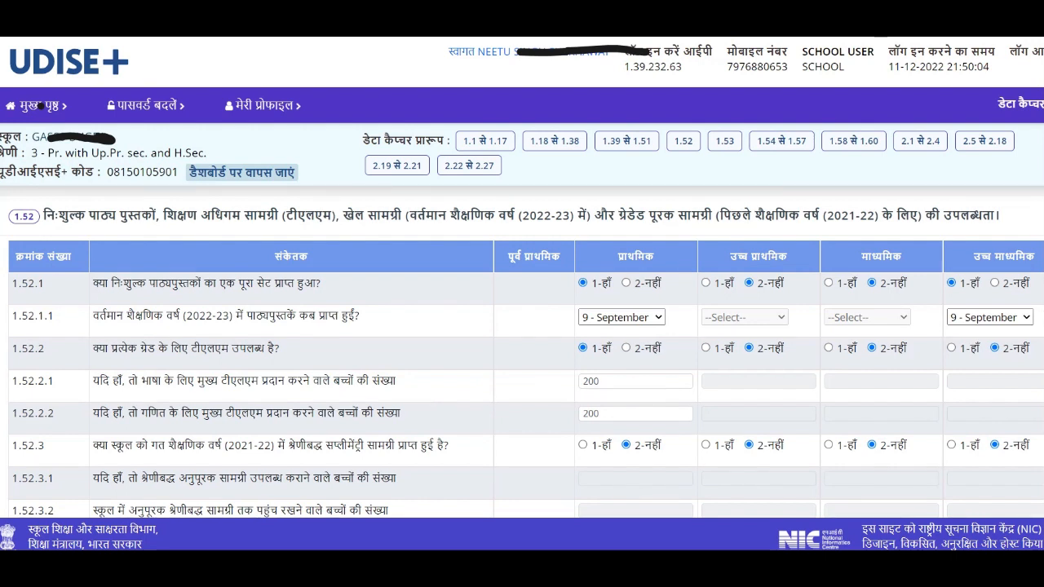
Answer yes to question 1.52.9 on free uniforms for the primary and upper primary levels.
scroll(522, 327, down, 2)
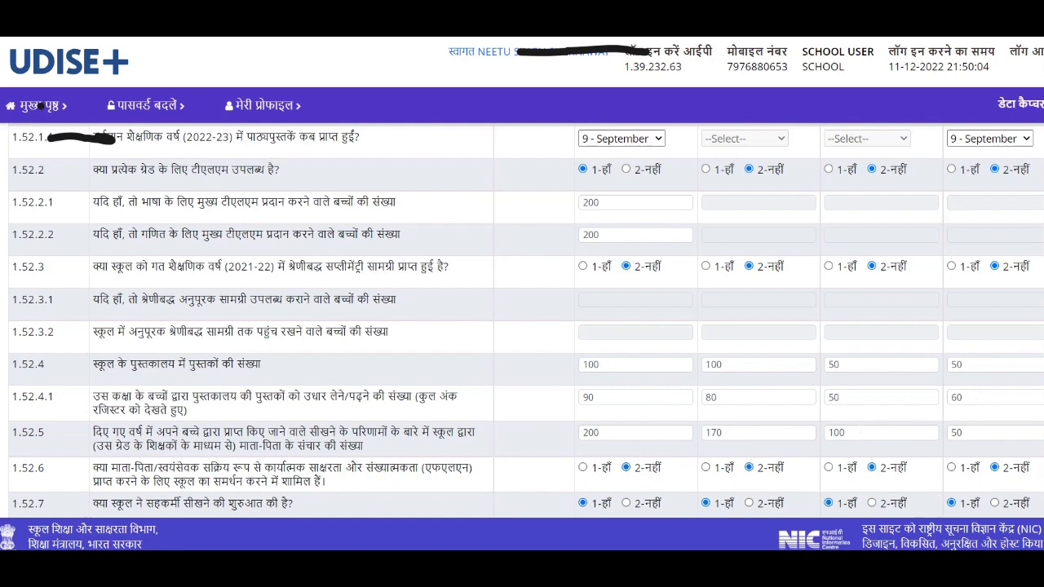
scroll(860, 433, down, 3)
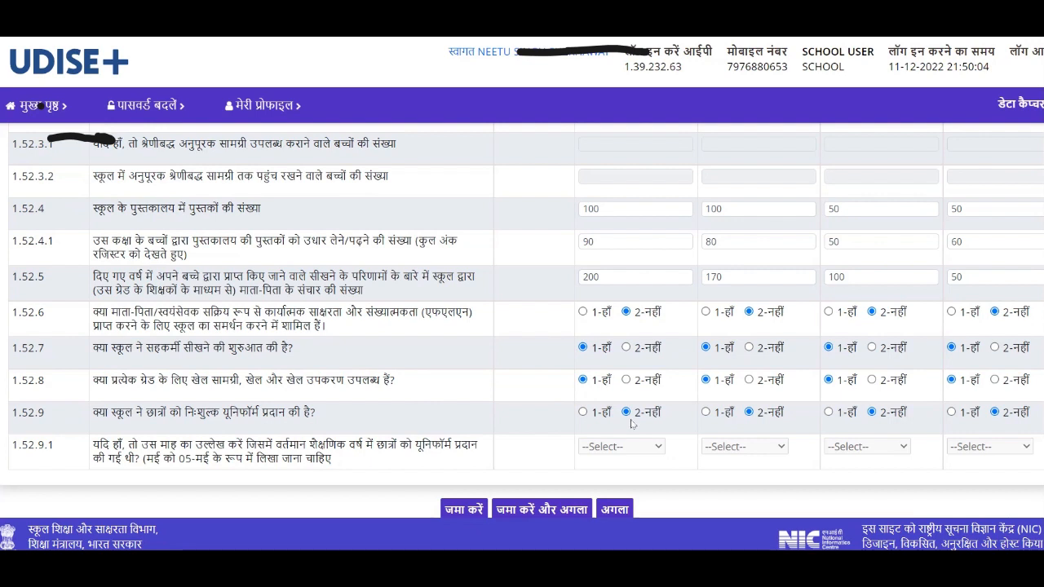
click(583, 412)
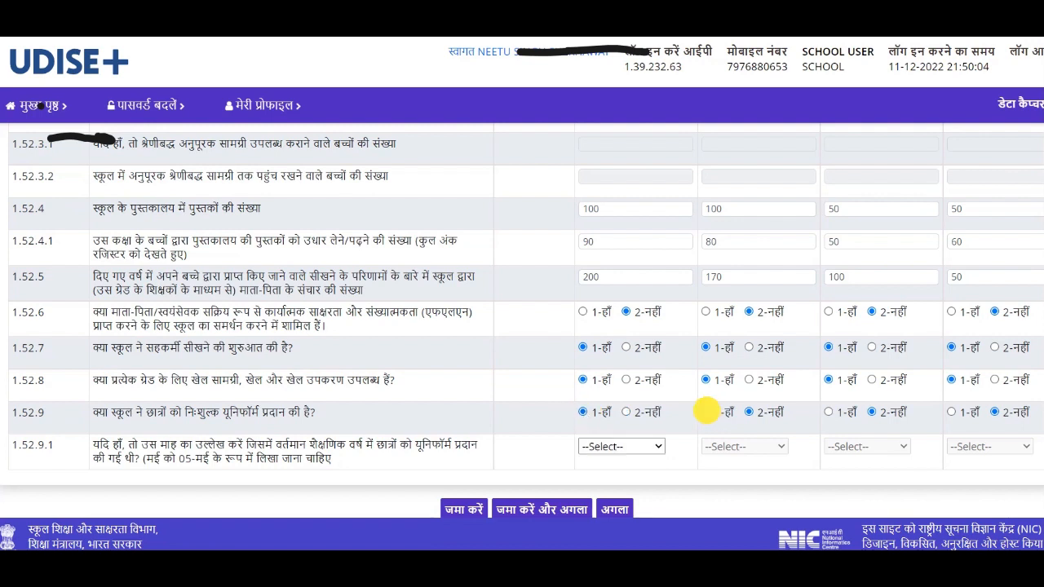
click(705, 411)
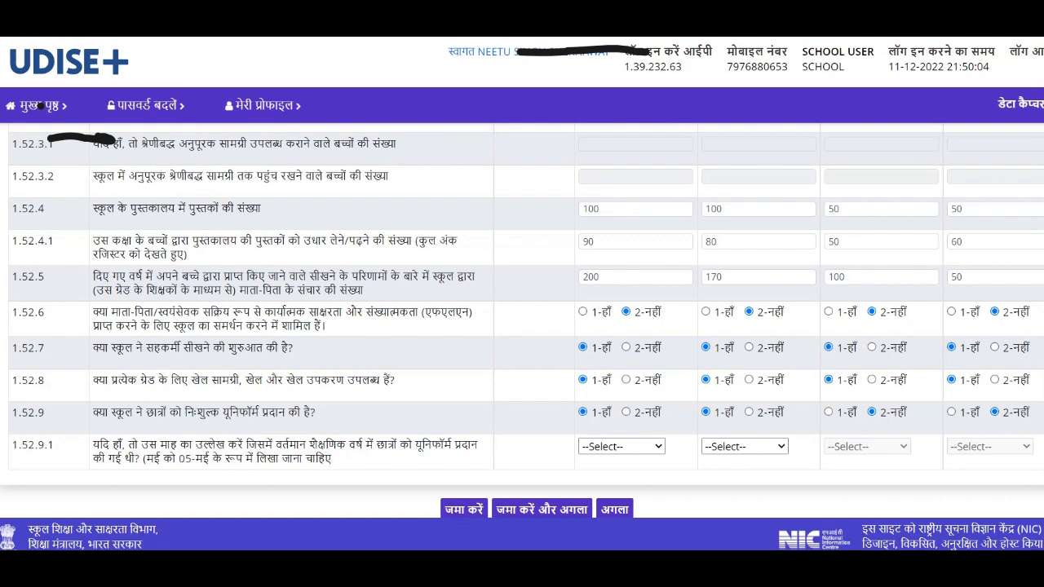
Set the uniform distribution month in 1.52.9.1 to 12 - December for the primary and upper primary levels.
scroll(522, 326, up, 5)
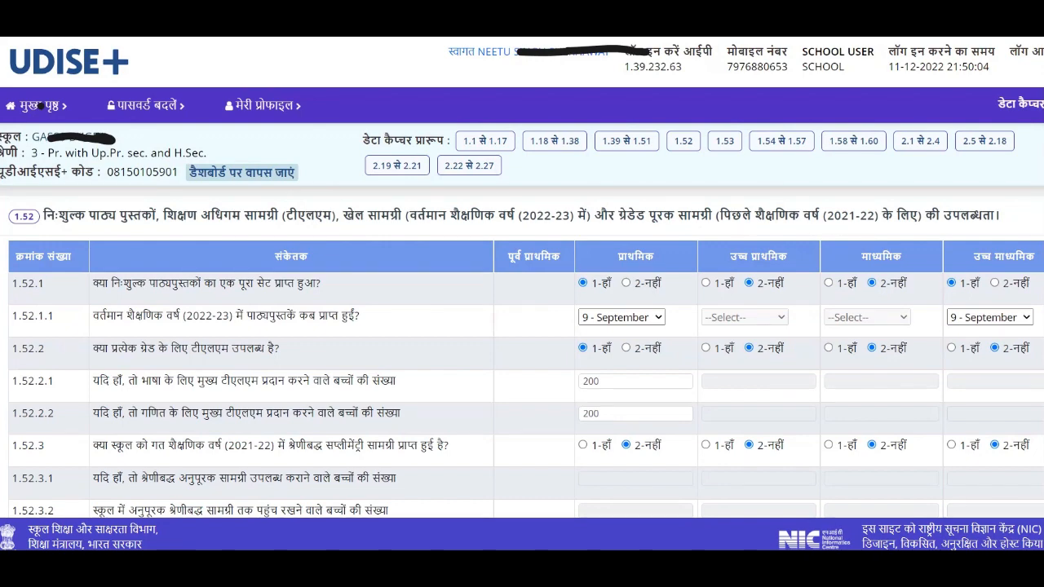
scroll(39, 105, down, 3)
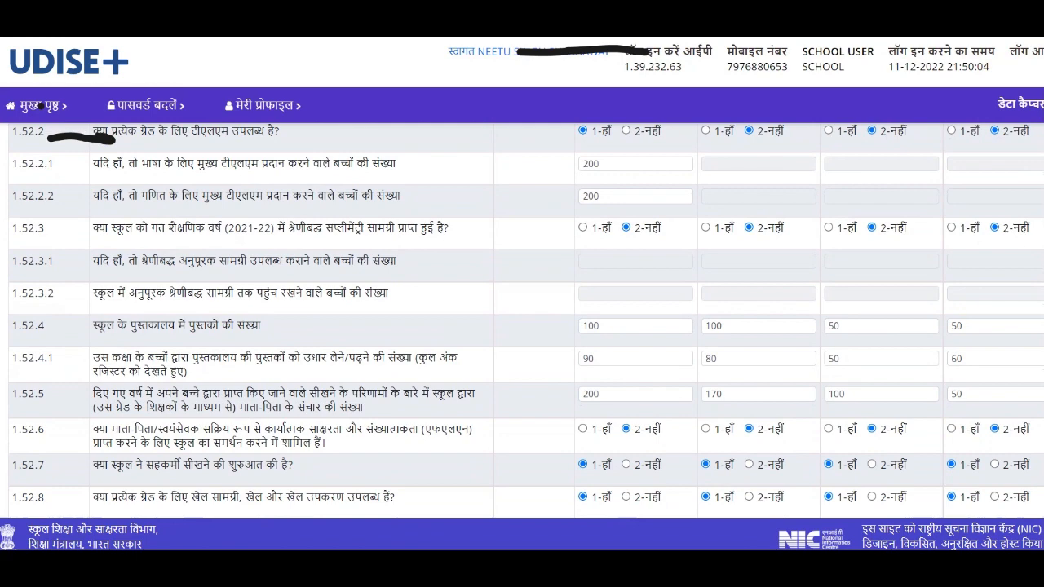
scroll(39, 106, down, 3)
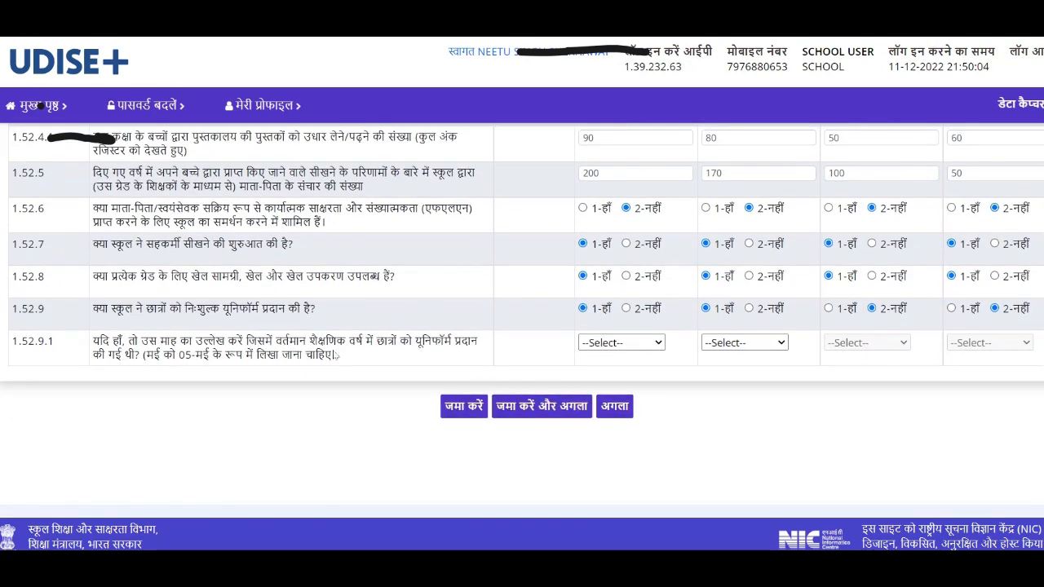
click(650, 345)
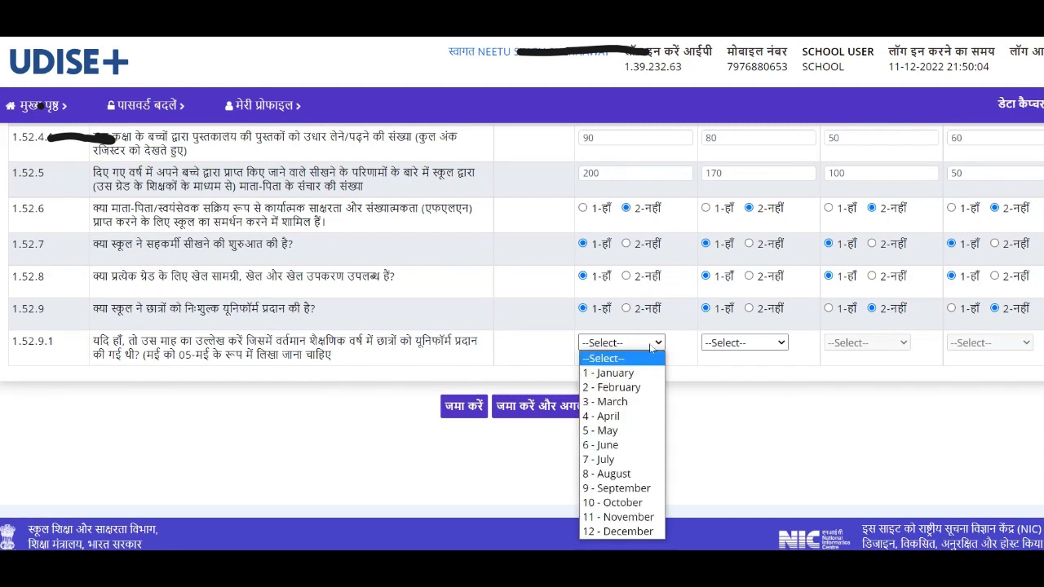
click(653, 531)
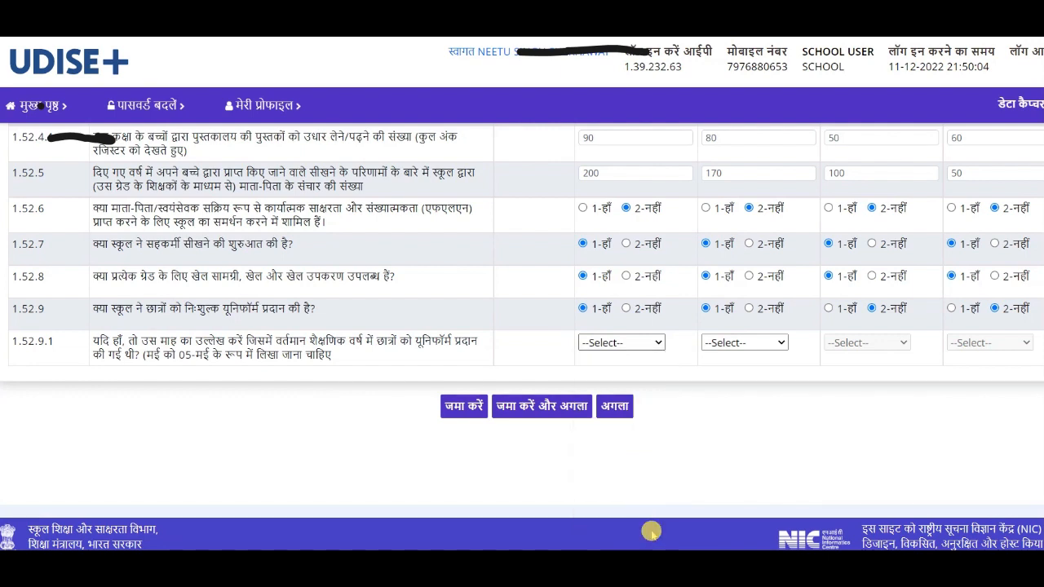
click(762, 342)
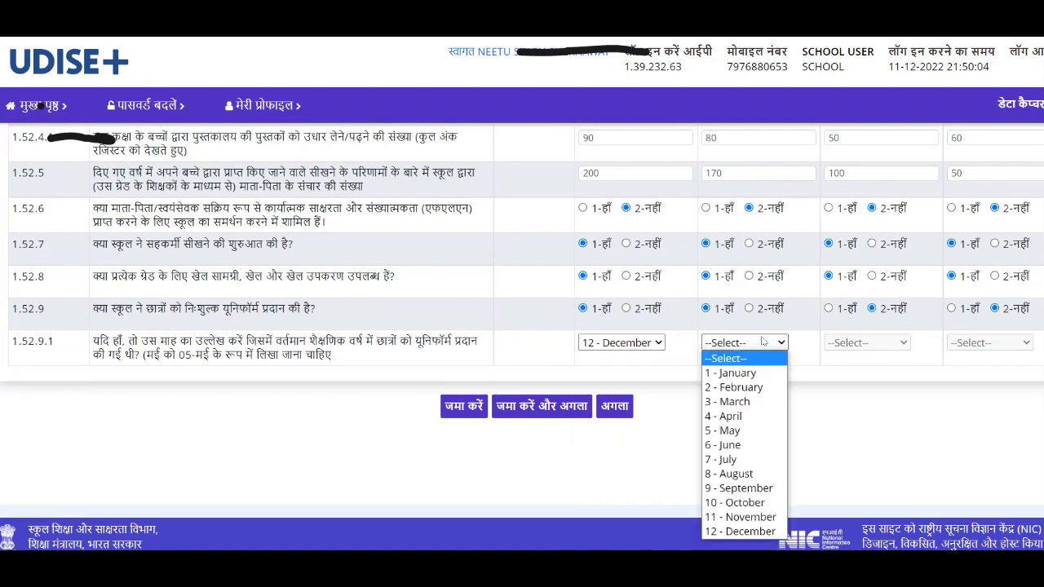
click(755, 531)
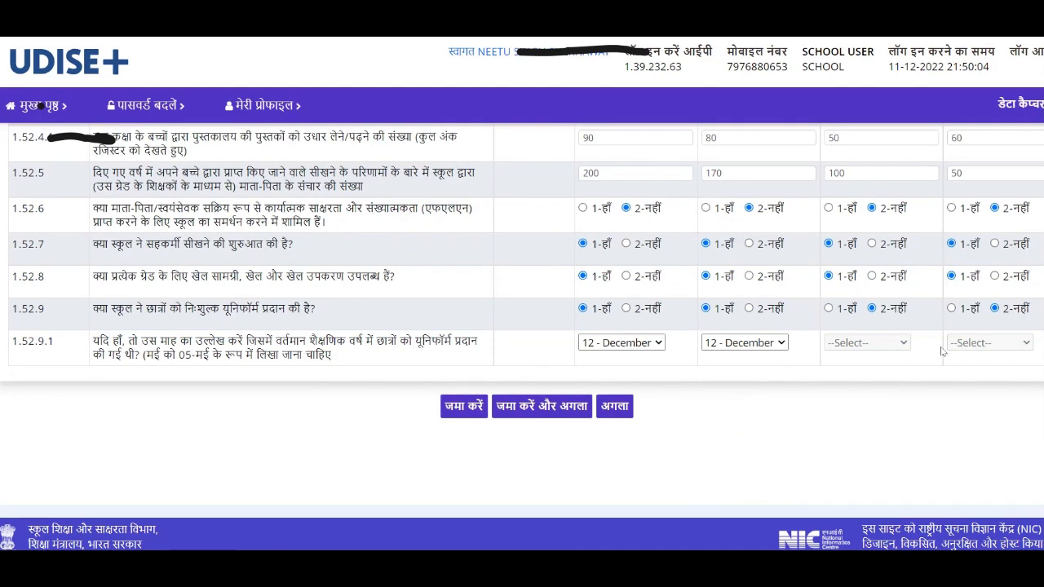
click(543, 408)
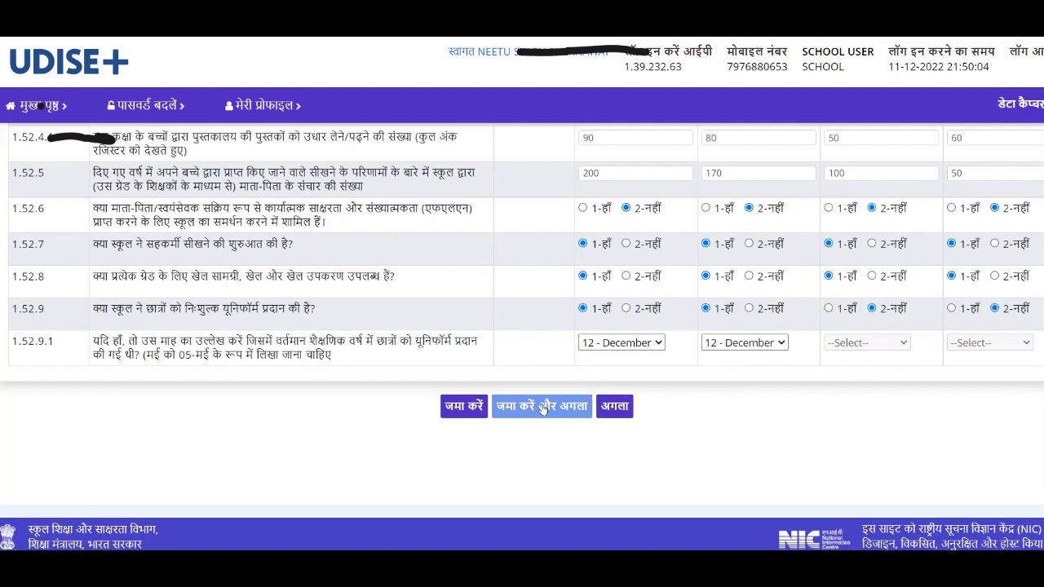
Set the month in 1.52.9.1 to 11 - November for primary and upper primary, then submit form 1.52 and proceed to form 1.53.
click(659, 344)
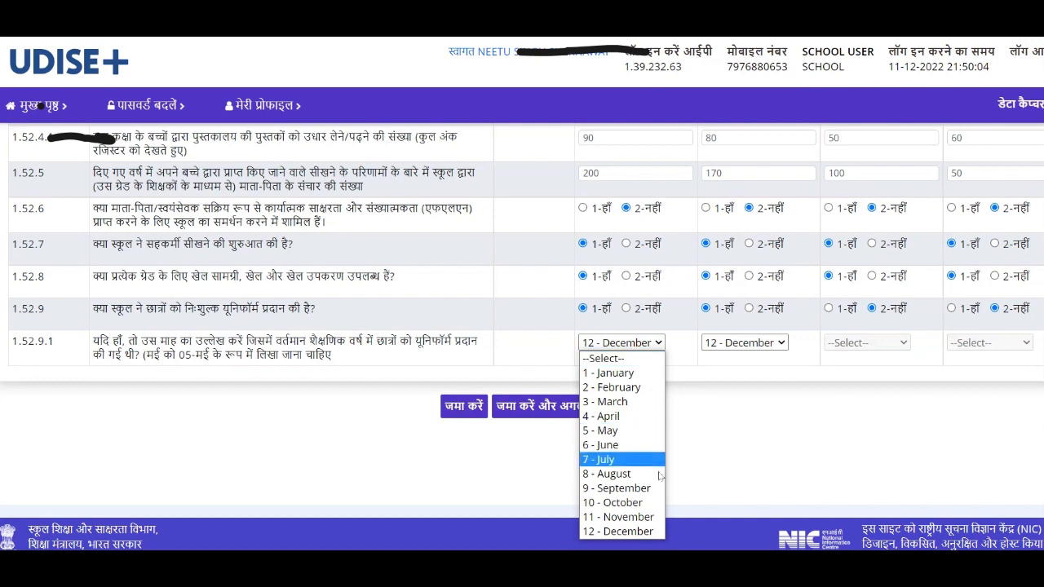
click(658, 519)
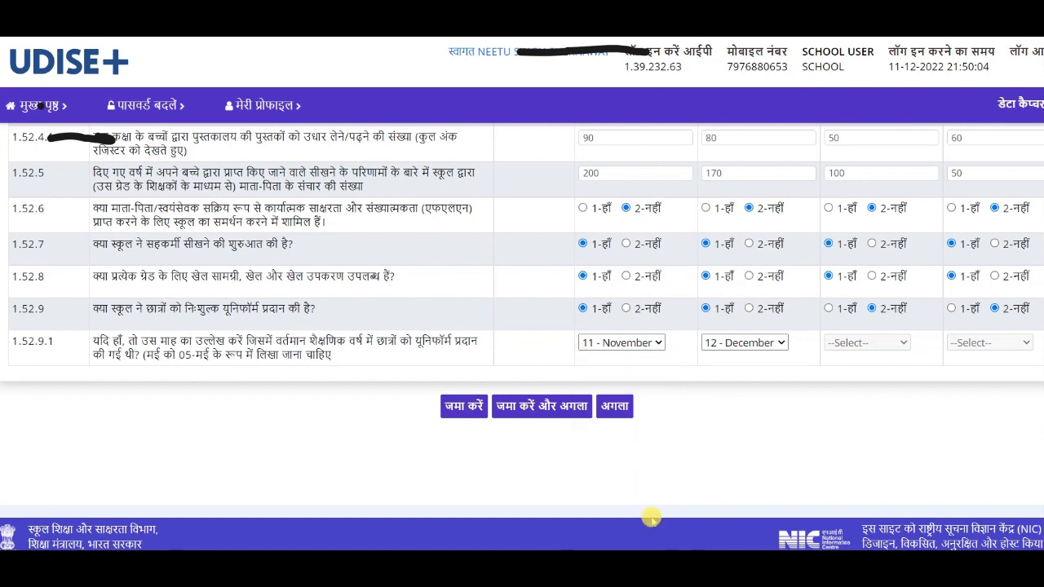
click(777, 342)
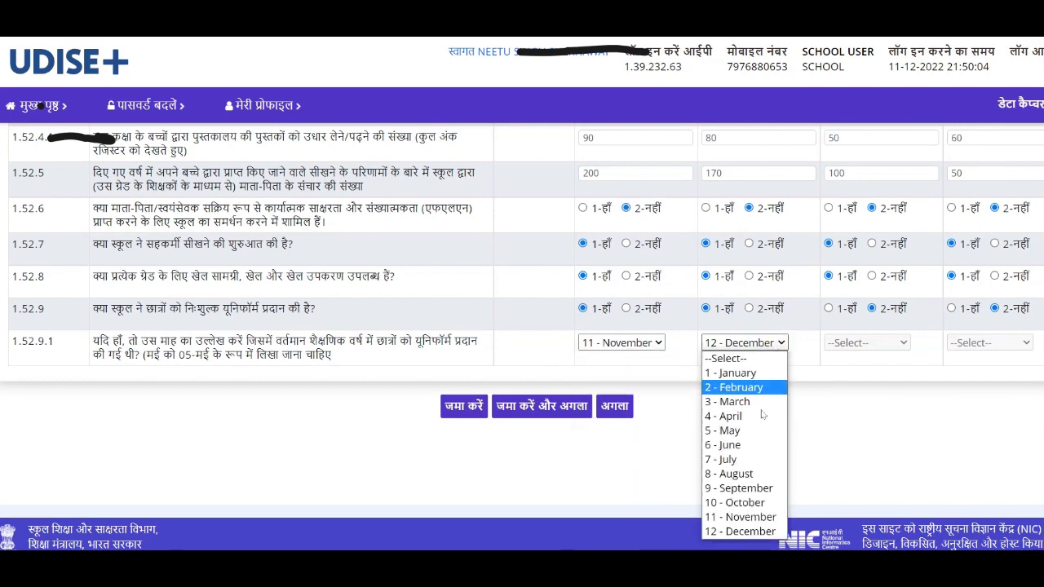
click(769, 517)
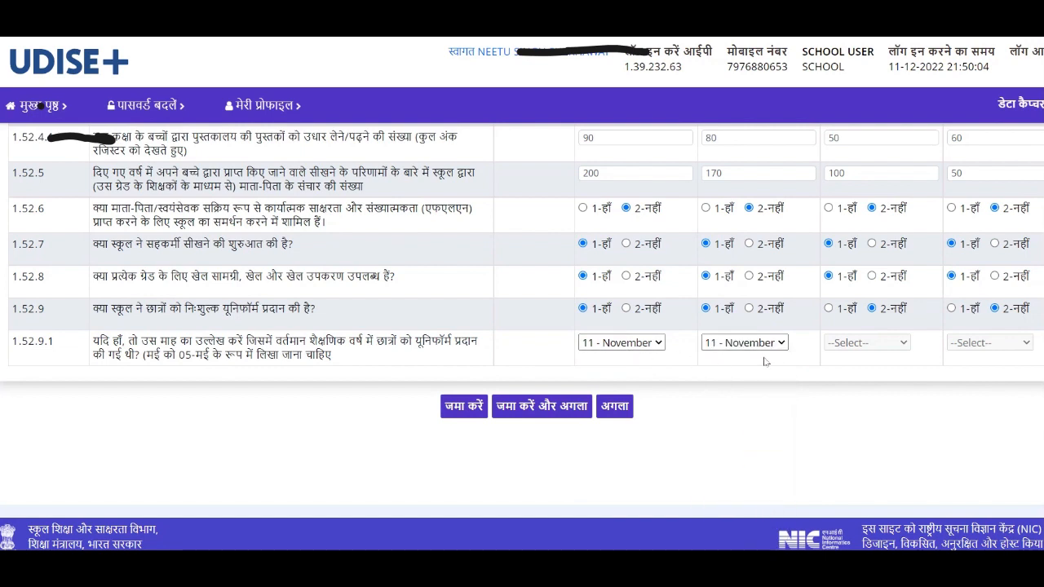
click(545, 404)
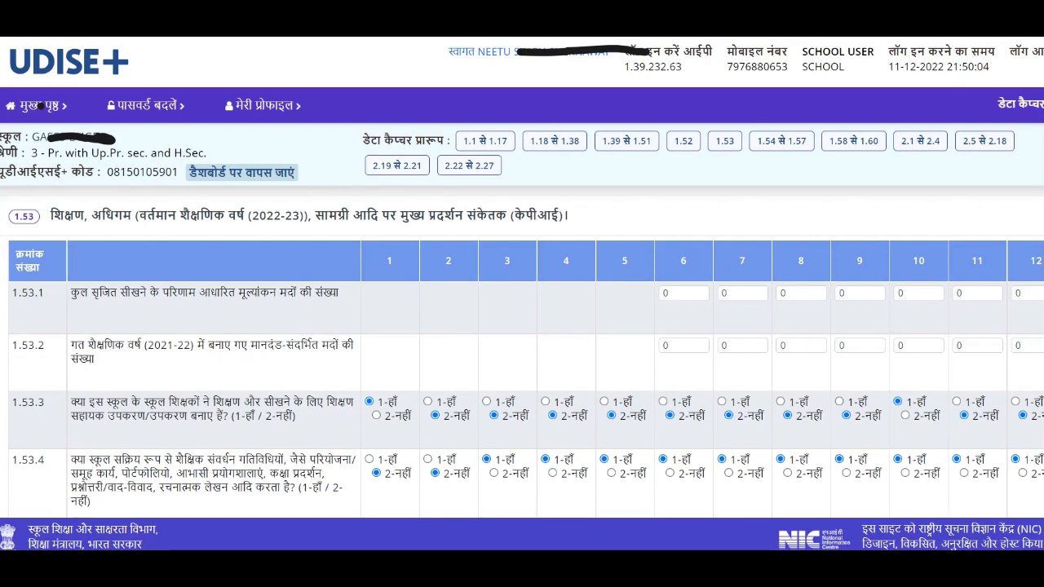
Answer yes to question 1.53.4 on educational enrichment activities for classes 1 and 2.
scroll(522, 327, down, 3)
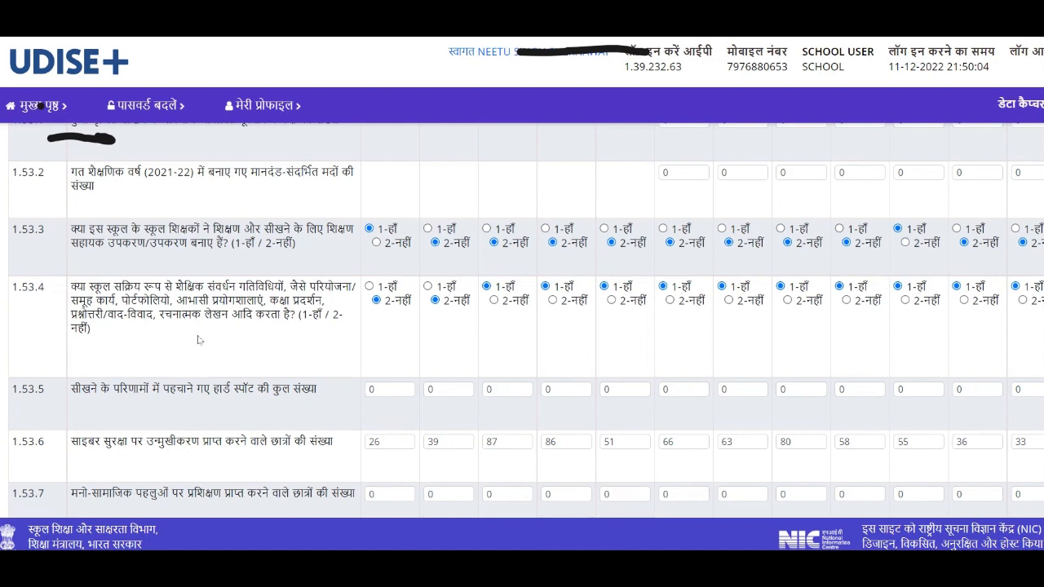
click(369, 287)
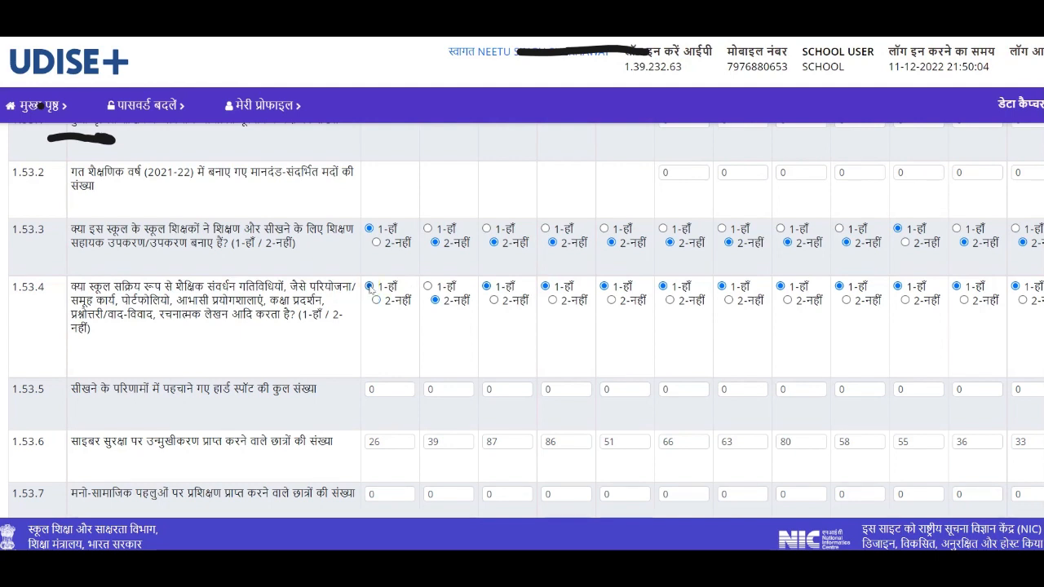
click(427, 287)
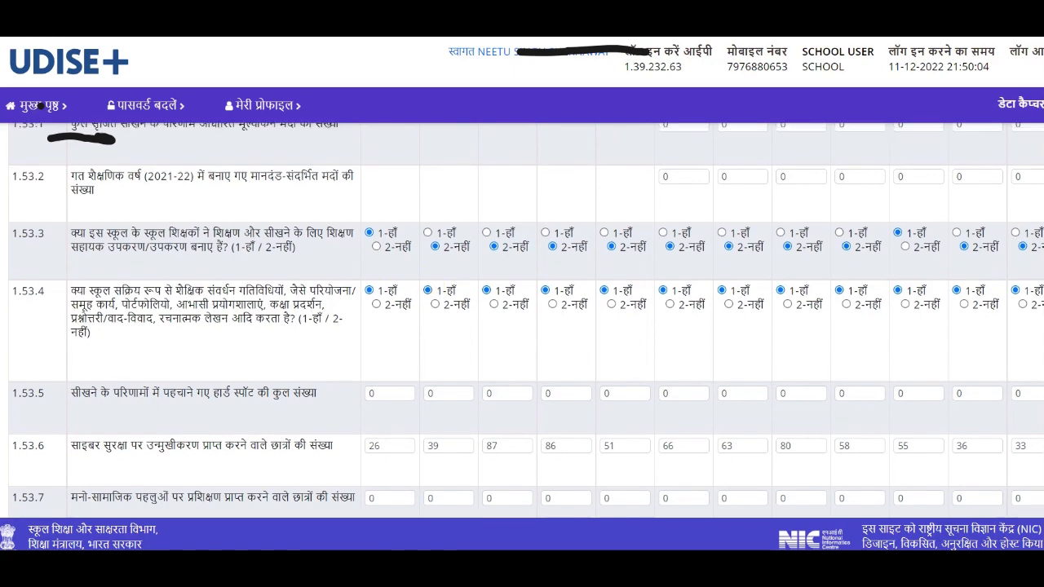
Check the answers from 1.53.1 to 1.53.7, submit form 1.53 and proceed to form 1.54 to 1.57.
scroll(522, 326, up, 3)
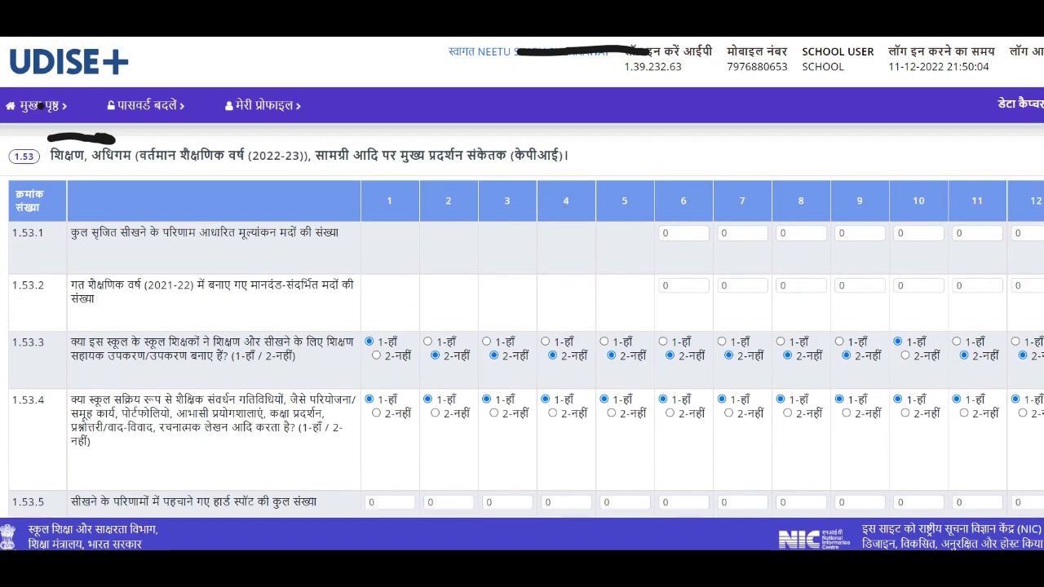
scroll(522, 326, down, 2)
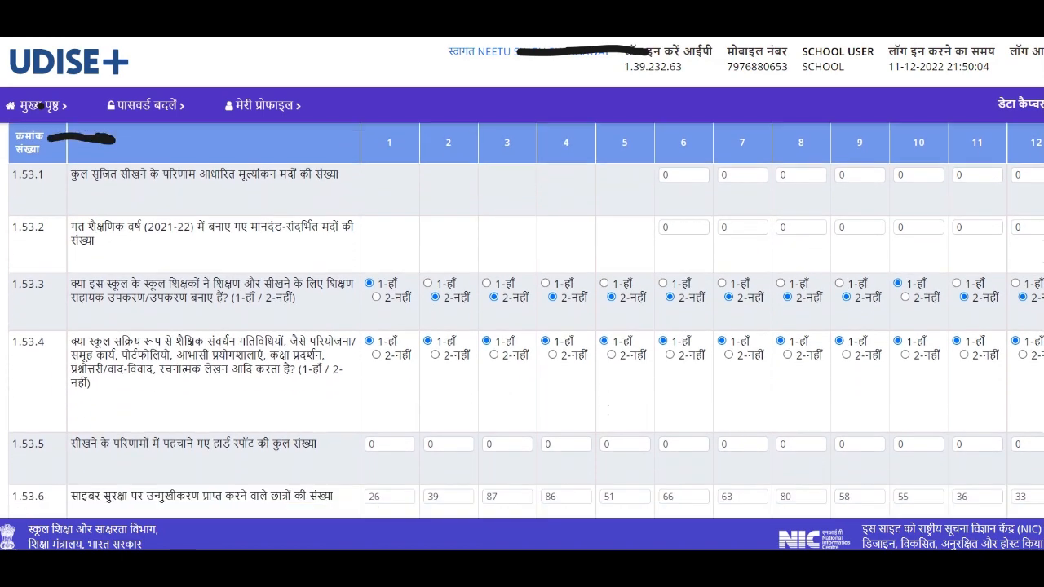
scroll(765, 357, down, 1)
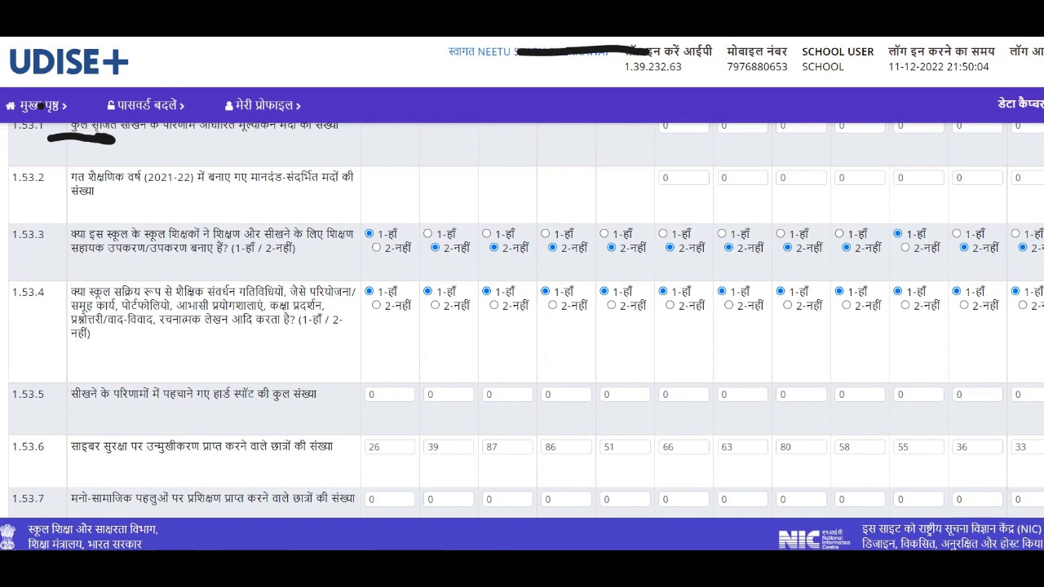
click(388, 394)
scroll(522, 326, down, 2)
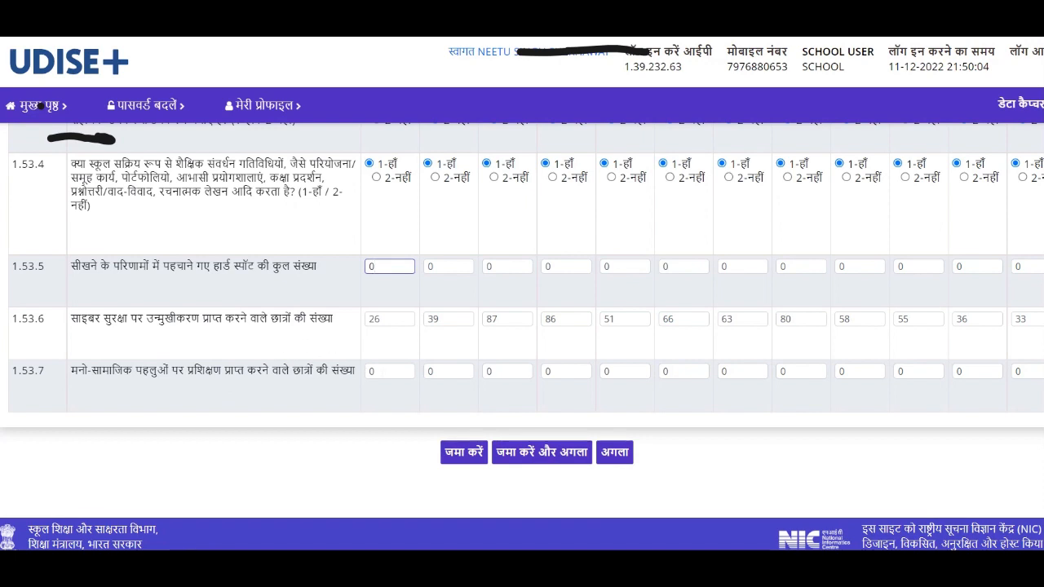
click(548, 454)
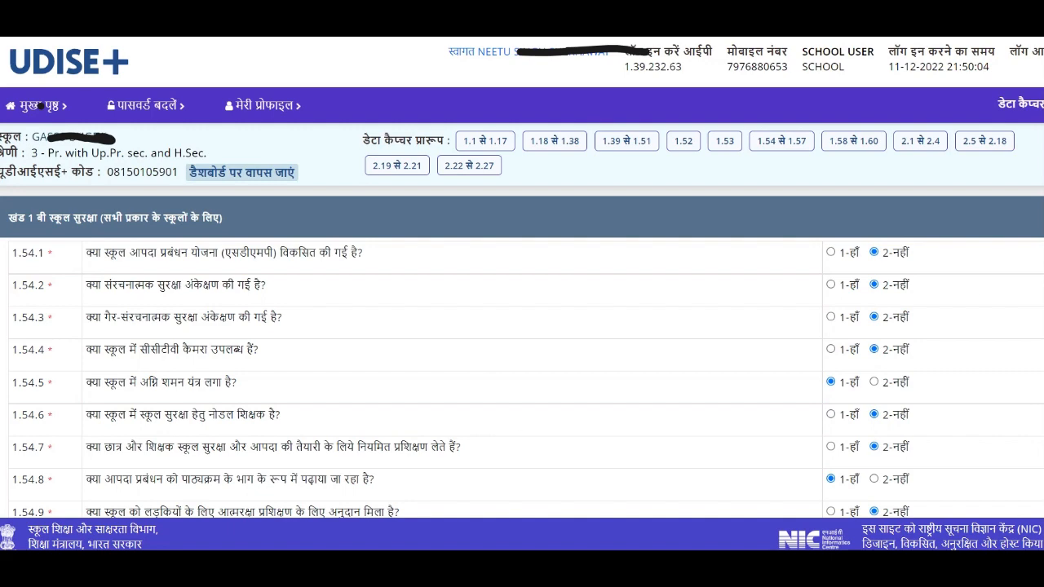
Examine the school safety answers in 1.54 and the state and district PGI indicators in 1.55 and 1.56.
scroll(522, 326, down, 5)
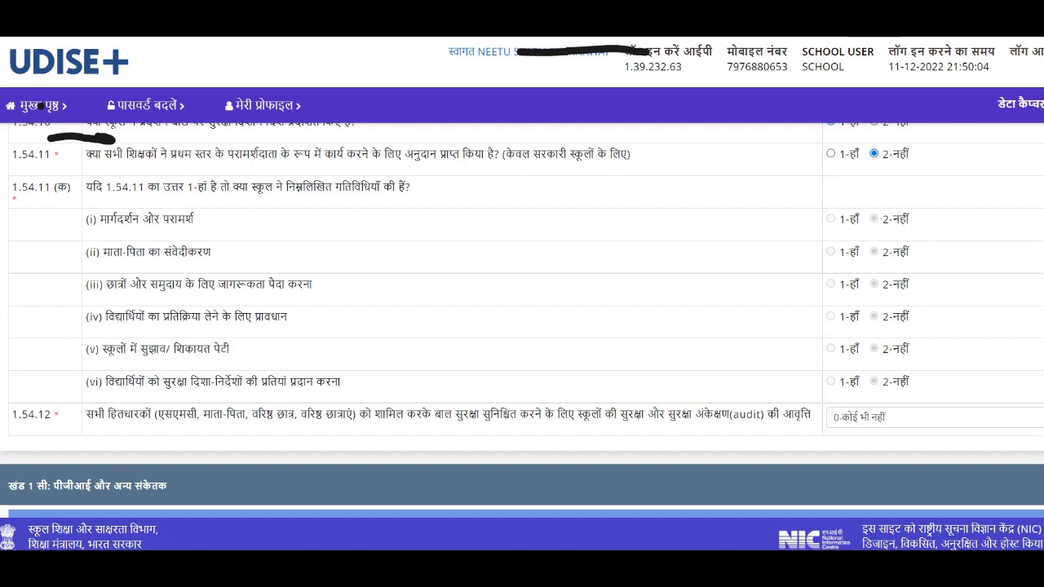
scroll(522, 327, down, 3)
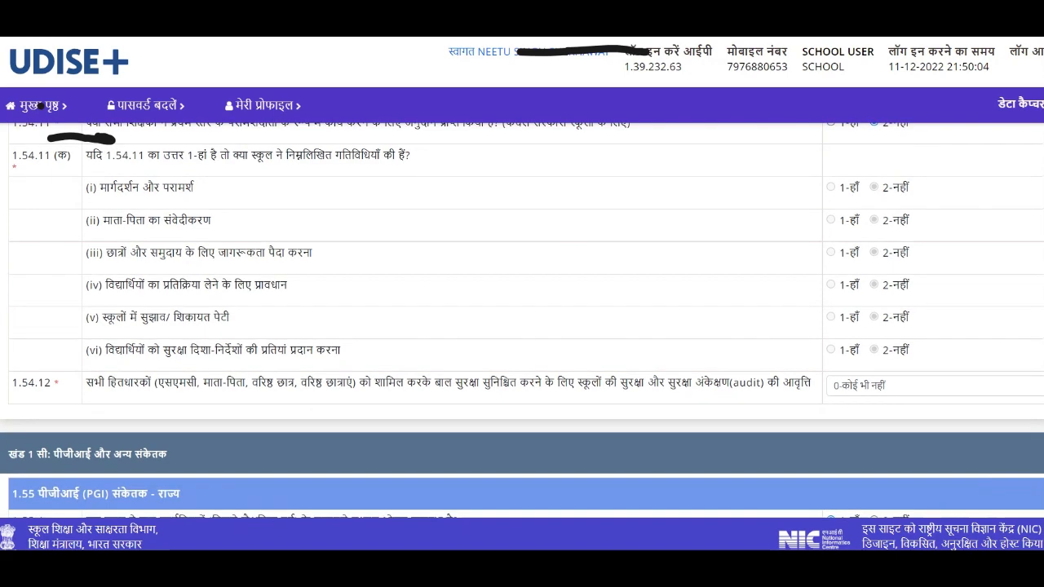
scroll(522, 326, down, 1)
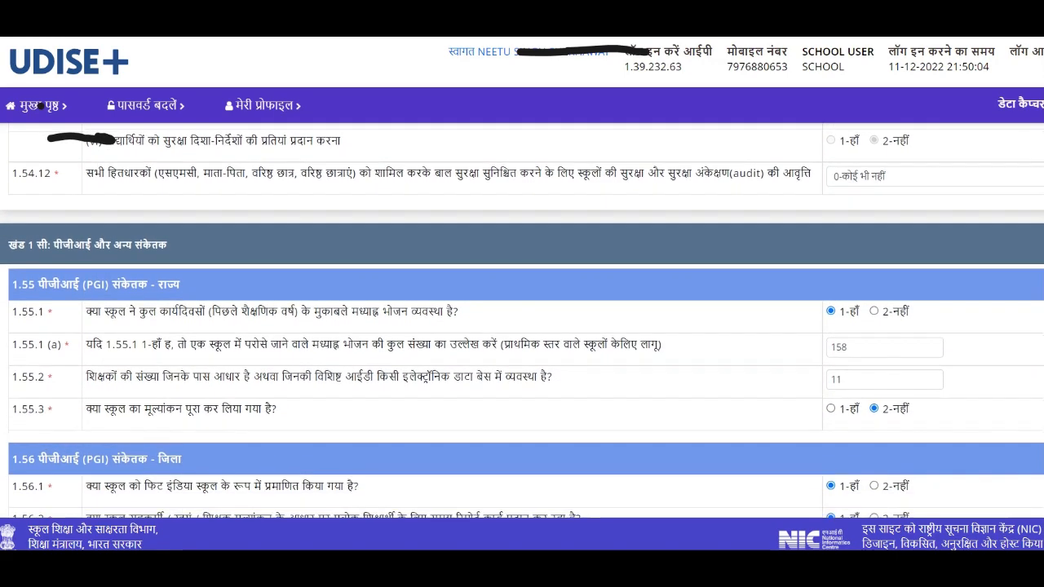
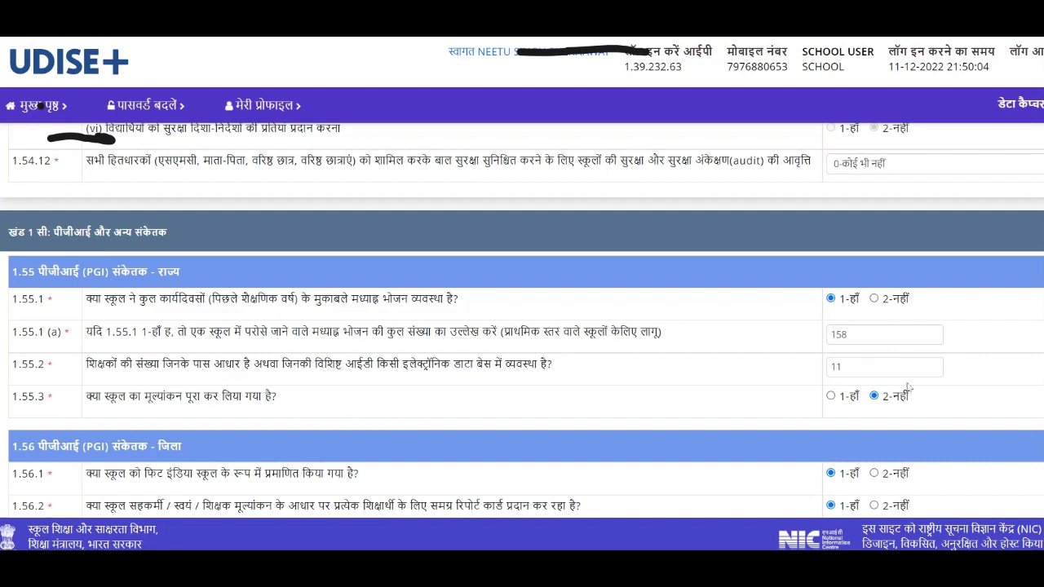
scroll(40, 105, down, 3)
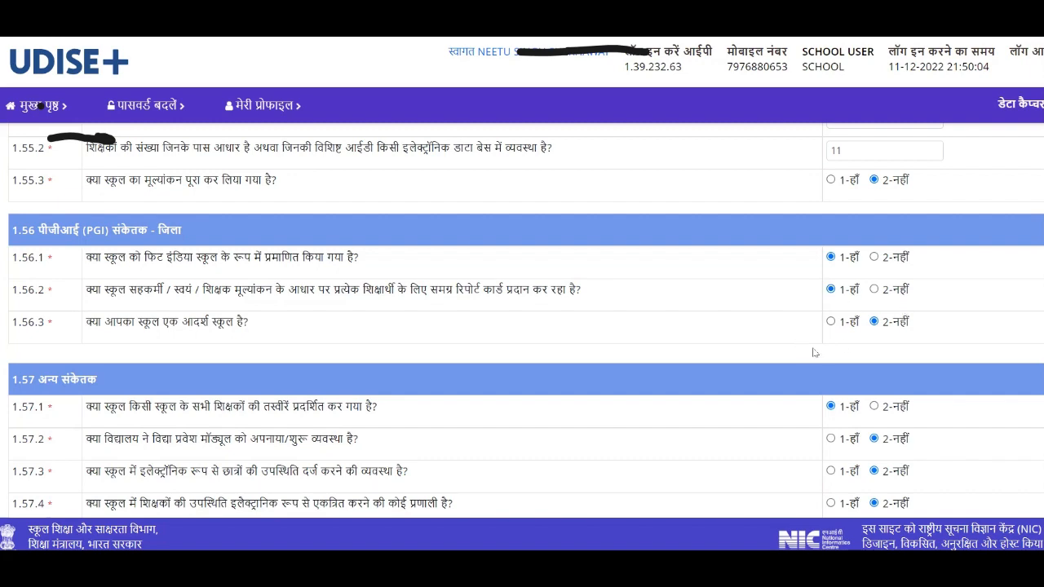
scroll(522, 326, up, 5)
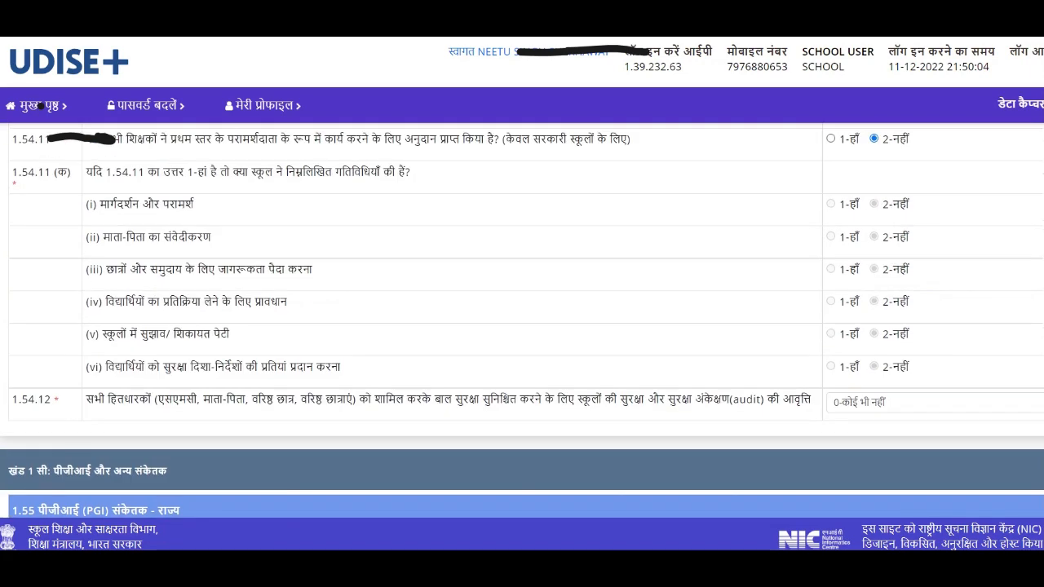
scroll(522, 326, down, 6)
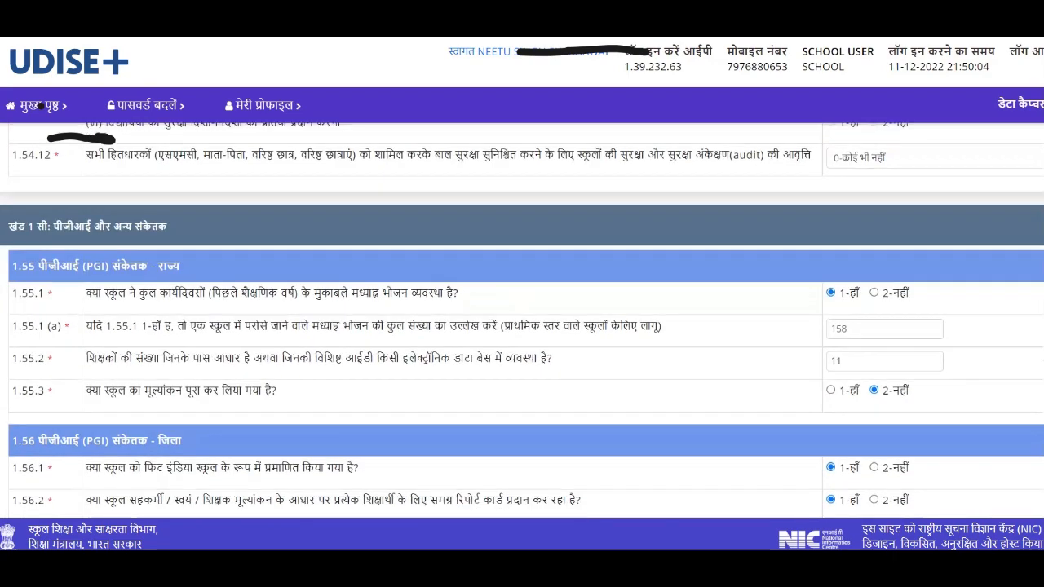
Check the remaining indicators up to 1.57.8, submit form 1.54 to 1.57 and proceed to form 1.58 to 1.60.
scroll(522, 326, down, 2)
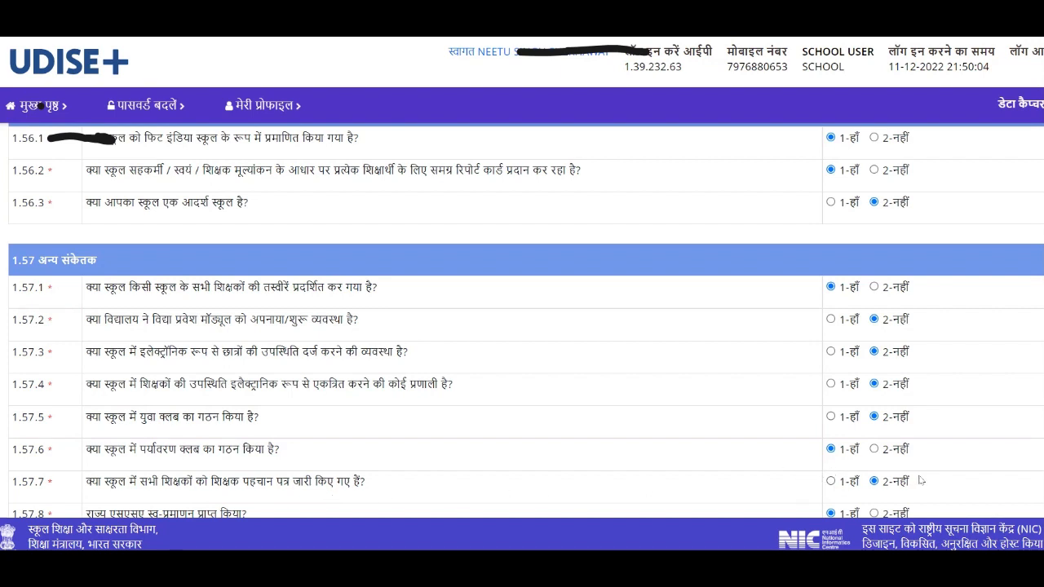
scroll(966, 481, up, 4)
scroll(522, 326, up, 2)
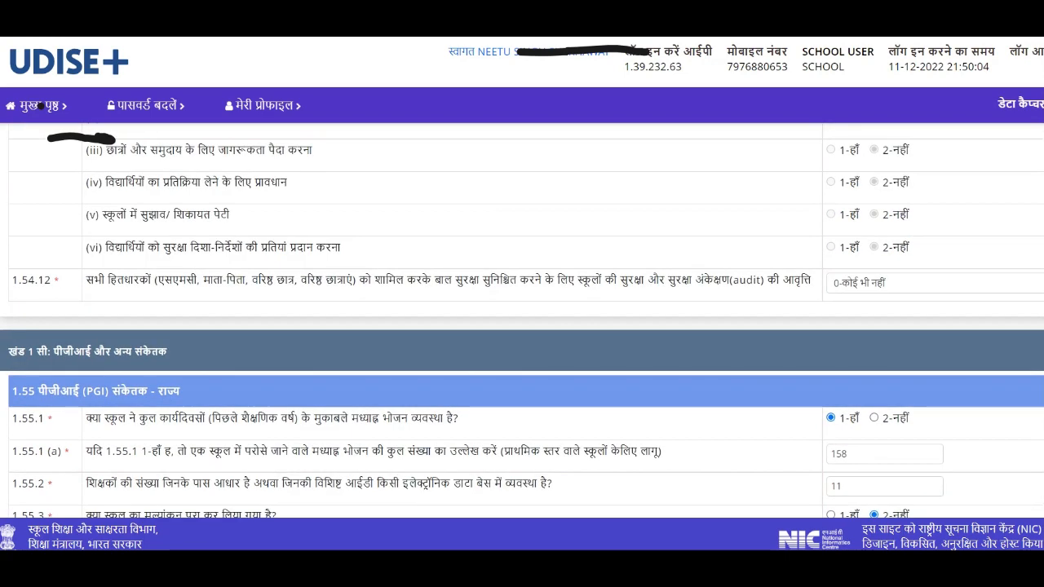
scroll(522, 326, down, 8)
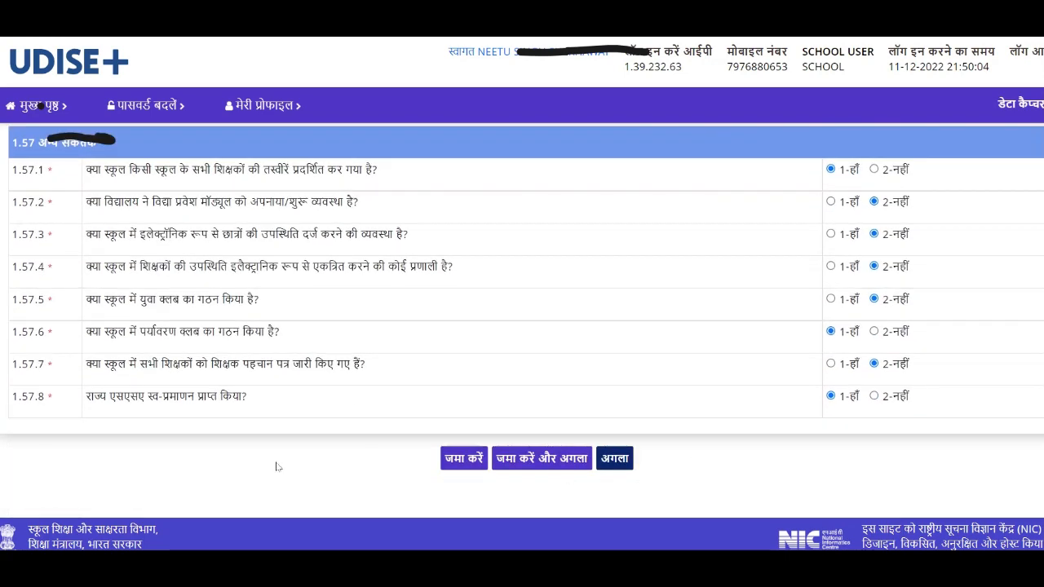
click(551, 461)
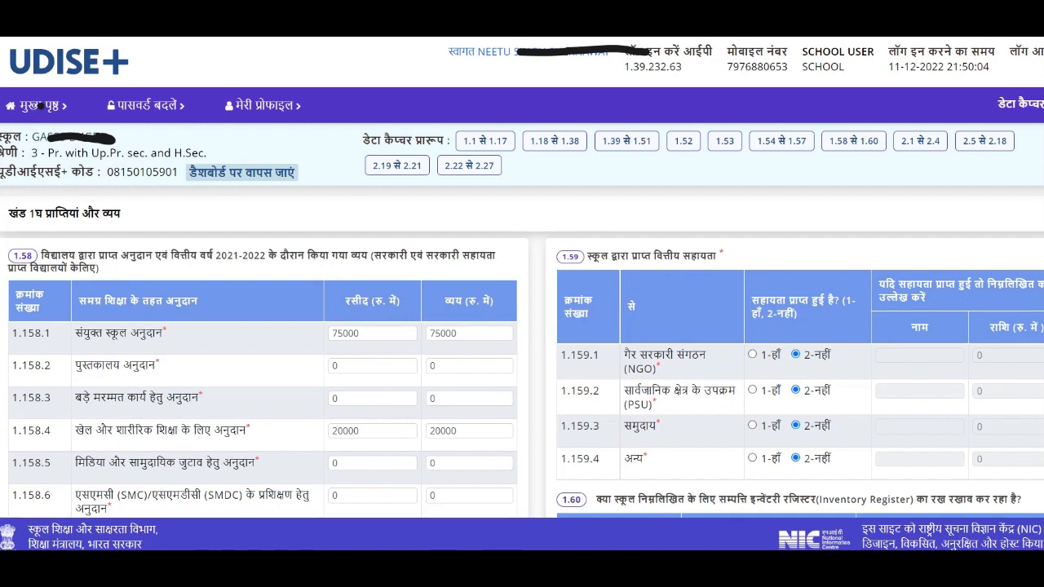
Check the grants, financial assistance and inventory register answers in 1.58 to 1.60, submit the form and proceed to form 2.1 to 2.4.
scroll(522, 326, down, 3)
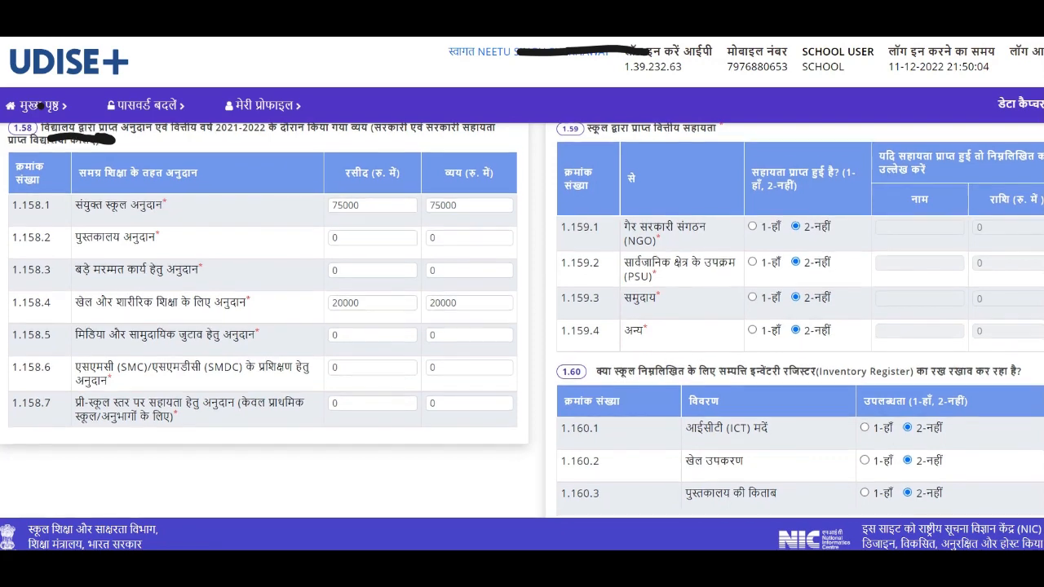
scroll(522, 327, down, 3)
scroll(522, 327, up, 5)
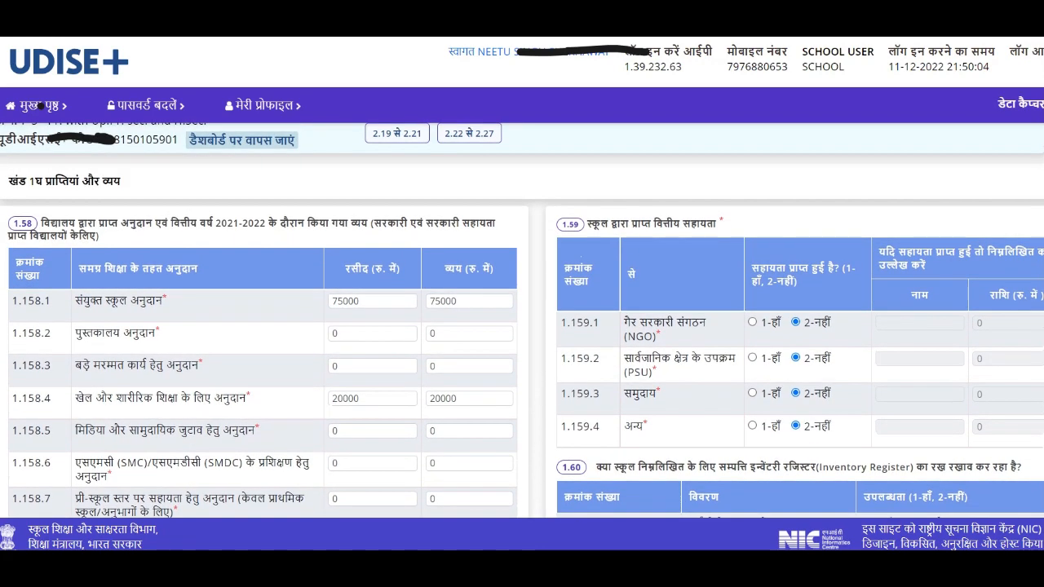
scroll(620, 274, down, 1)
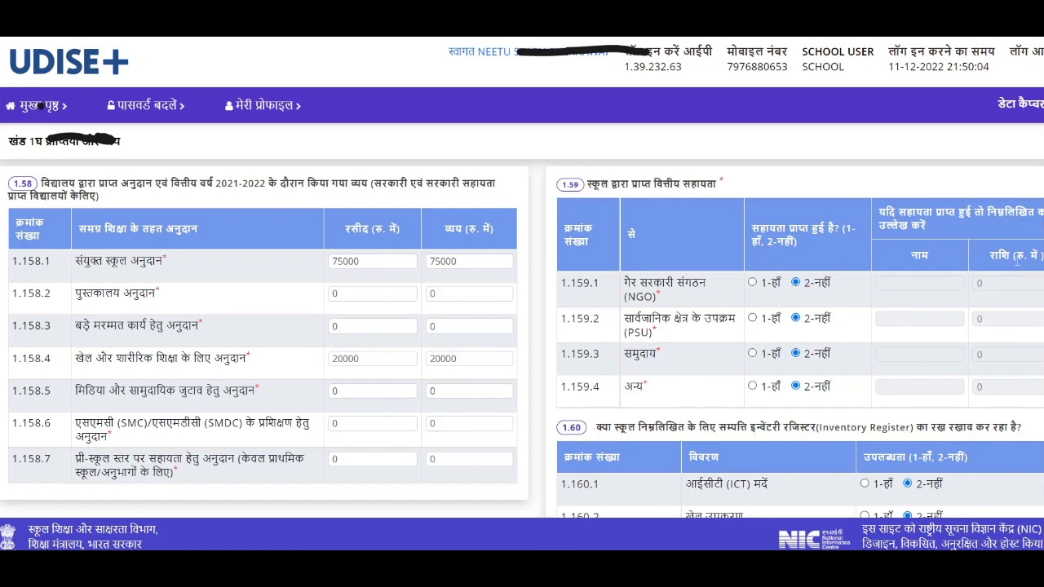
scroll(522, 326, down, 2)
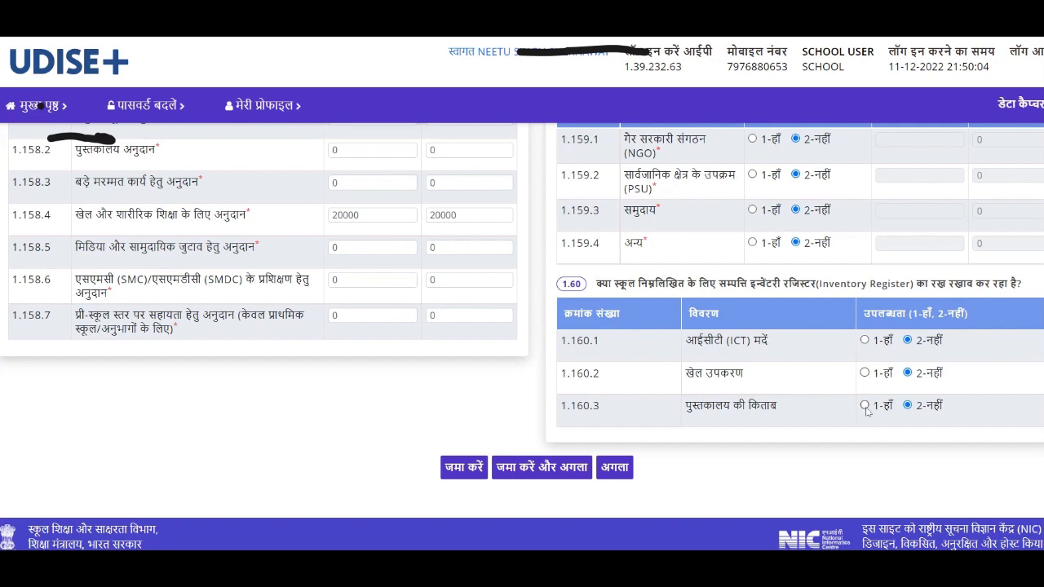
click(554, 467)
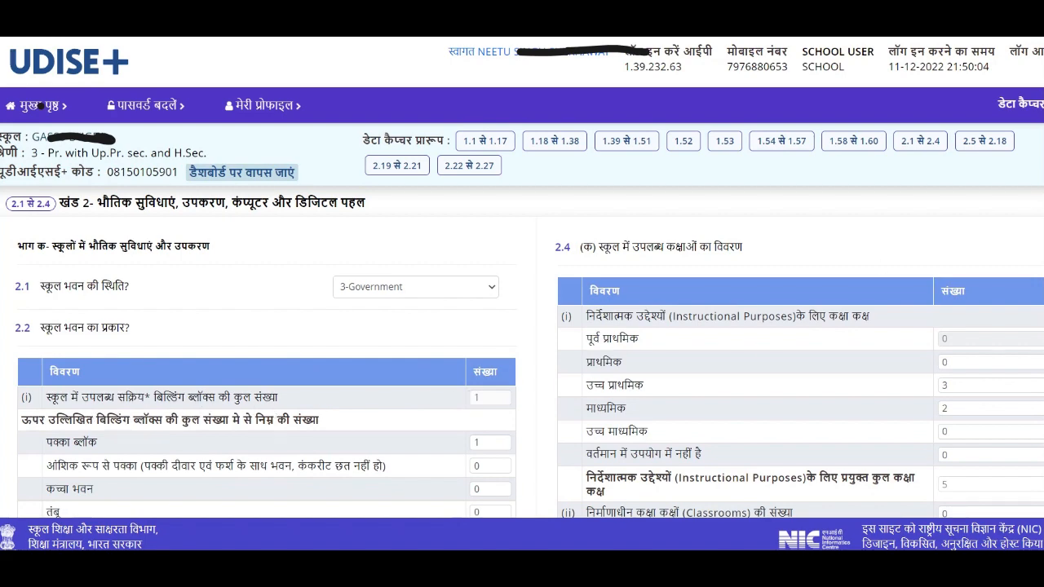
Examine the building status and block counts in 2.1 and 2.2, and the available boundary wall types in 2.3.
scroll(522, 278, down, 3)
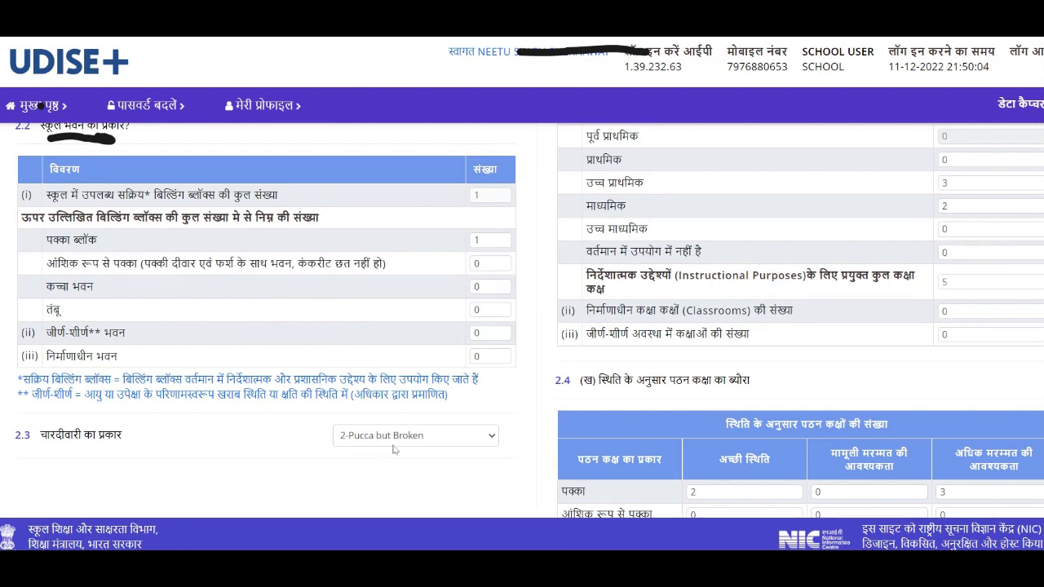
click(470, 442)
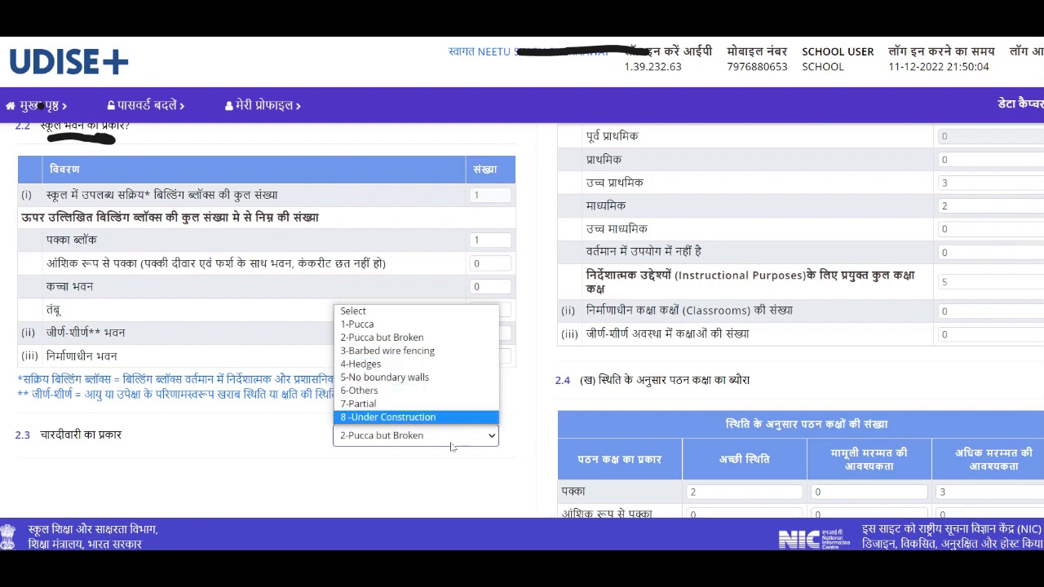
click(449, 469)
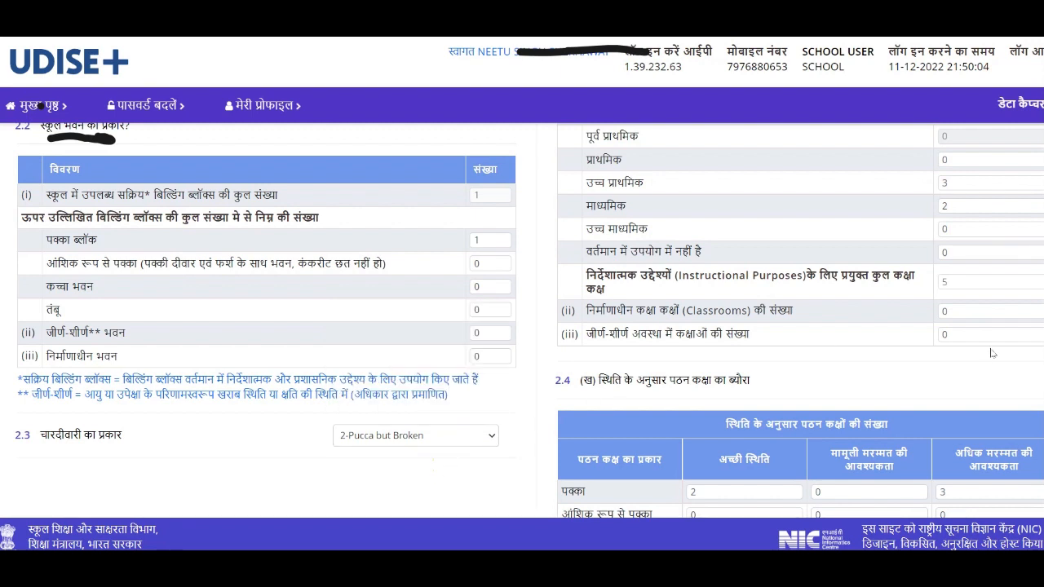
scroll(994, 353, up, 1)
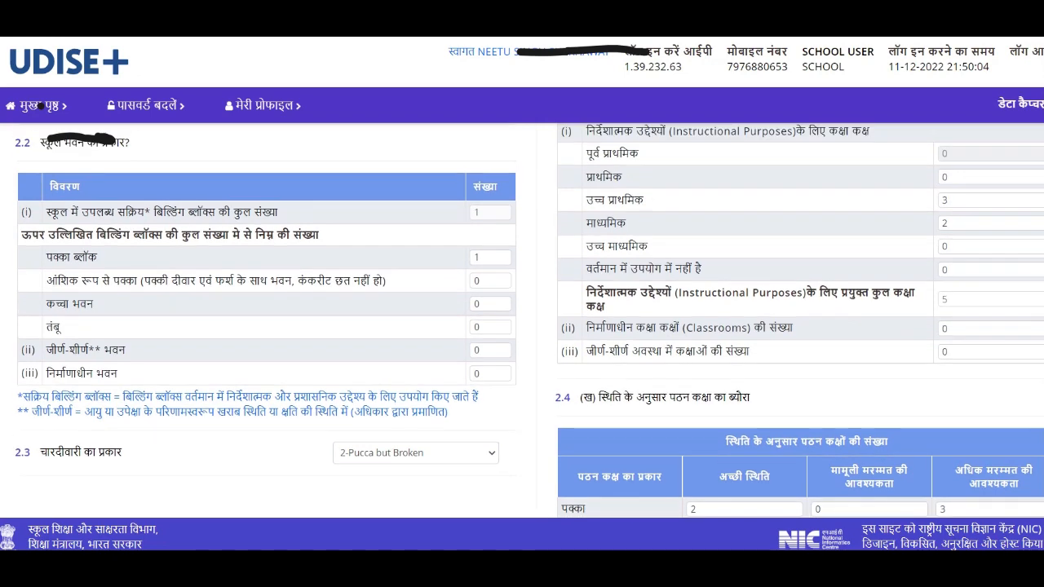
scroll(994, 353, up, 3)
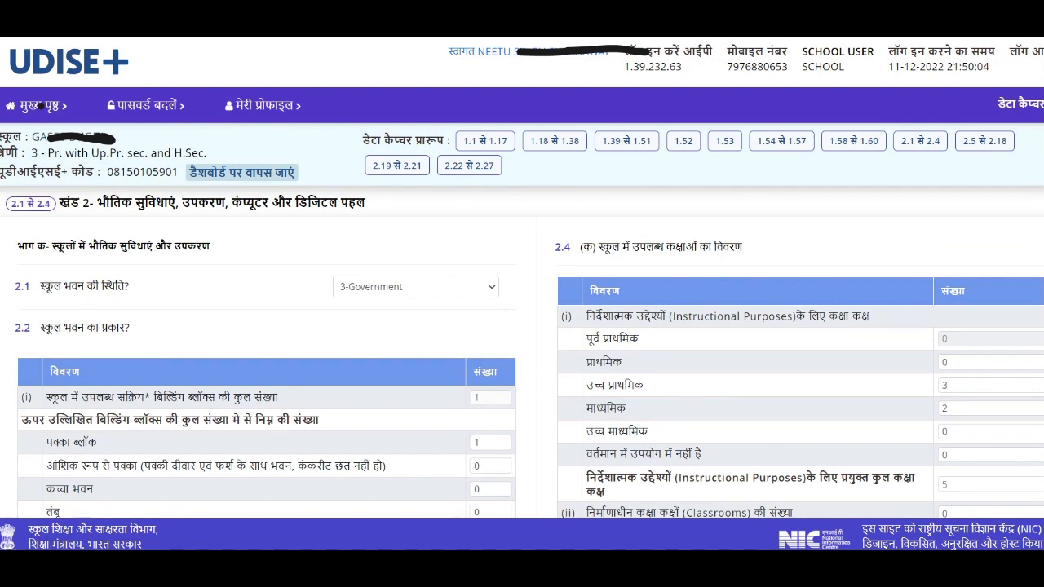
scroll(914, 270, down, 1)
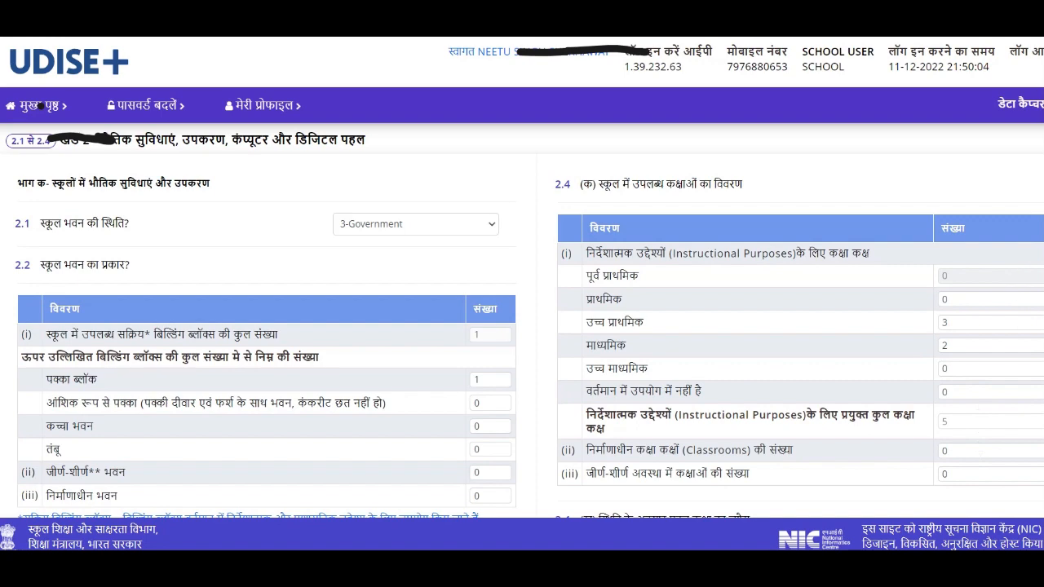
Enter 01 as the number of classrooms under construction in 2.4, submit the form and proceed to form 2.5 to 2.18.
scroll(522, 321, down, 3)
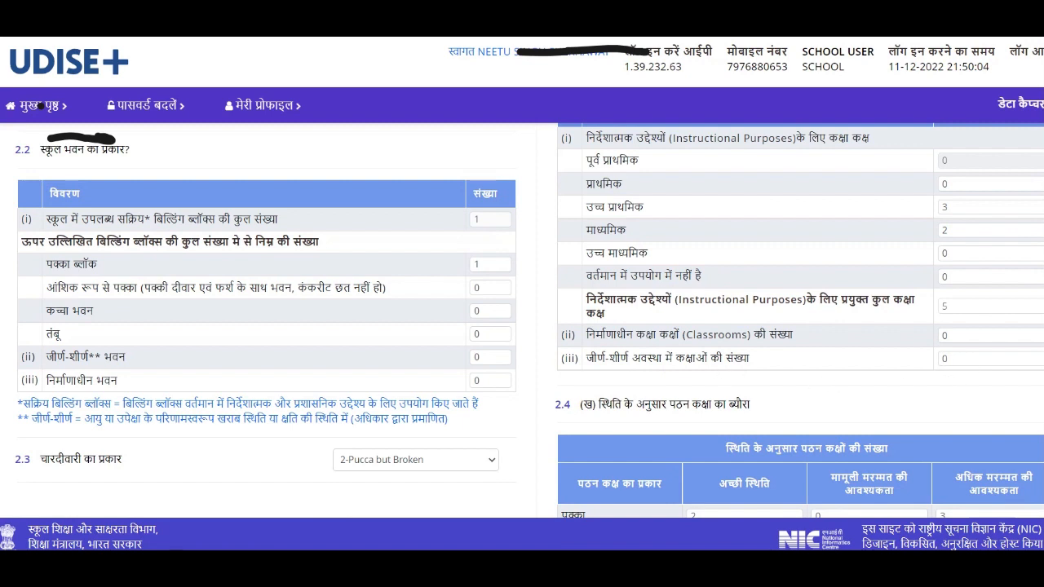
click(946, 335)
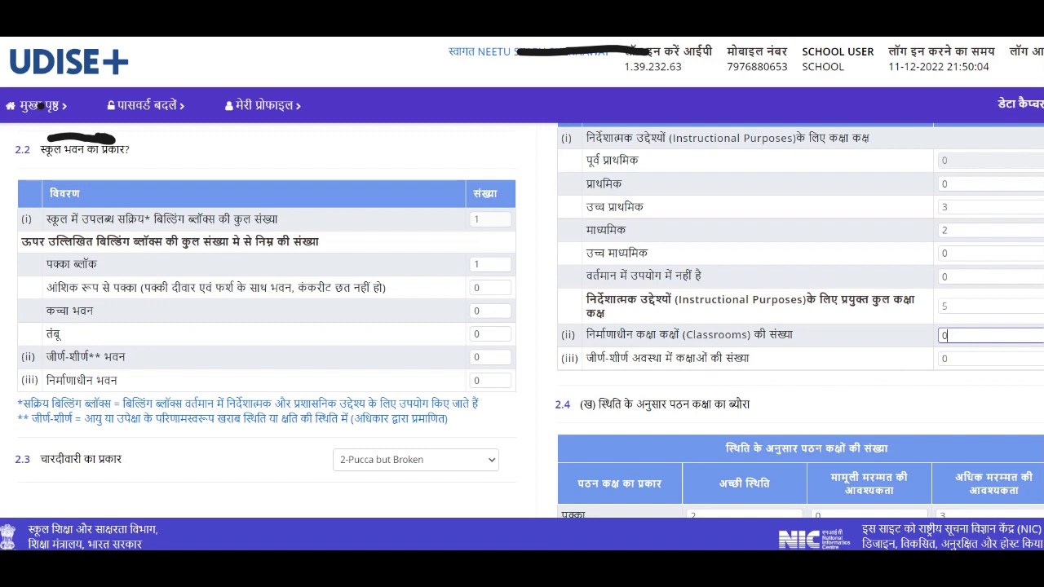
text(1)
scroll(522, 318, down, 3)
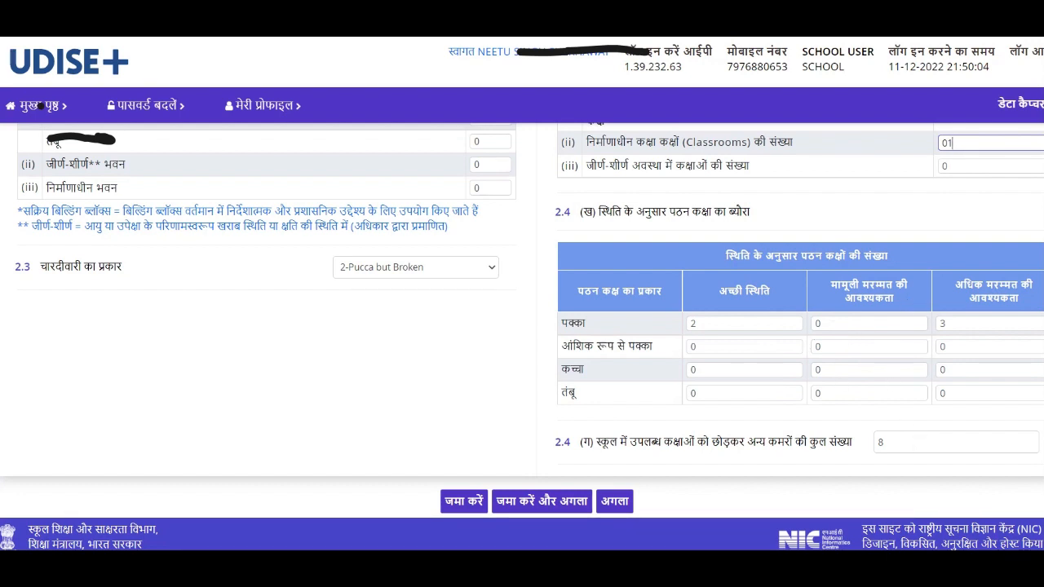
click(558, 506)
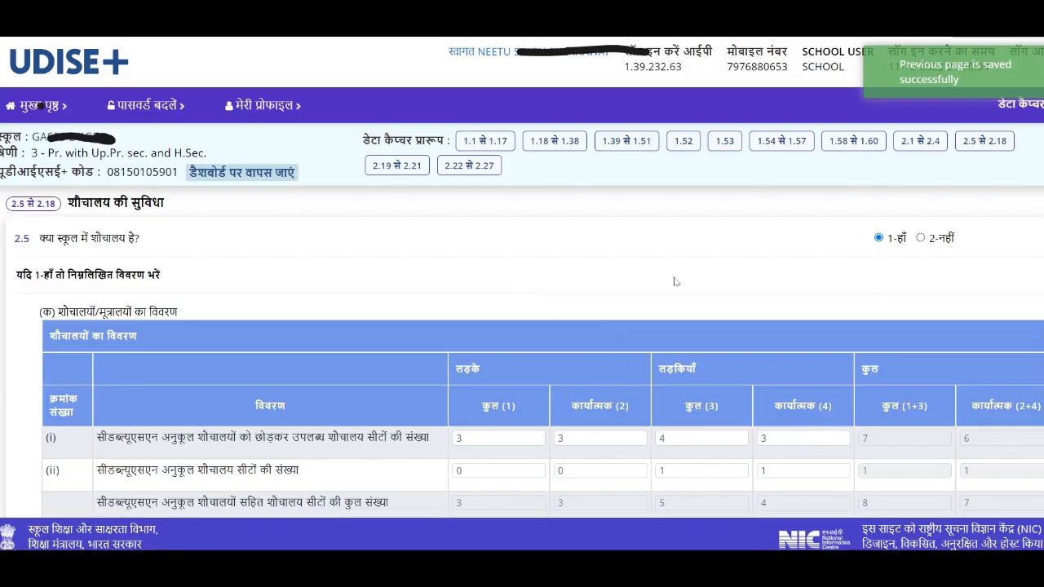
Examine the boys' and girls' toilet and urinal counts in 2.5, including those with running water.
scroll(522, 320, down, 5)
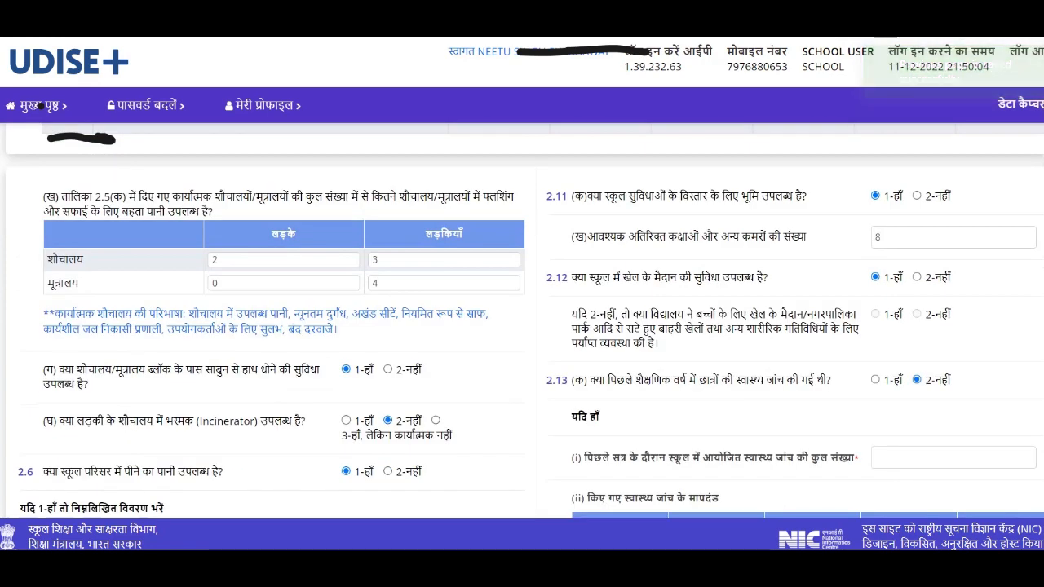
scroll(522, 321, up, 3)
scroll(522, 321, up, 2)
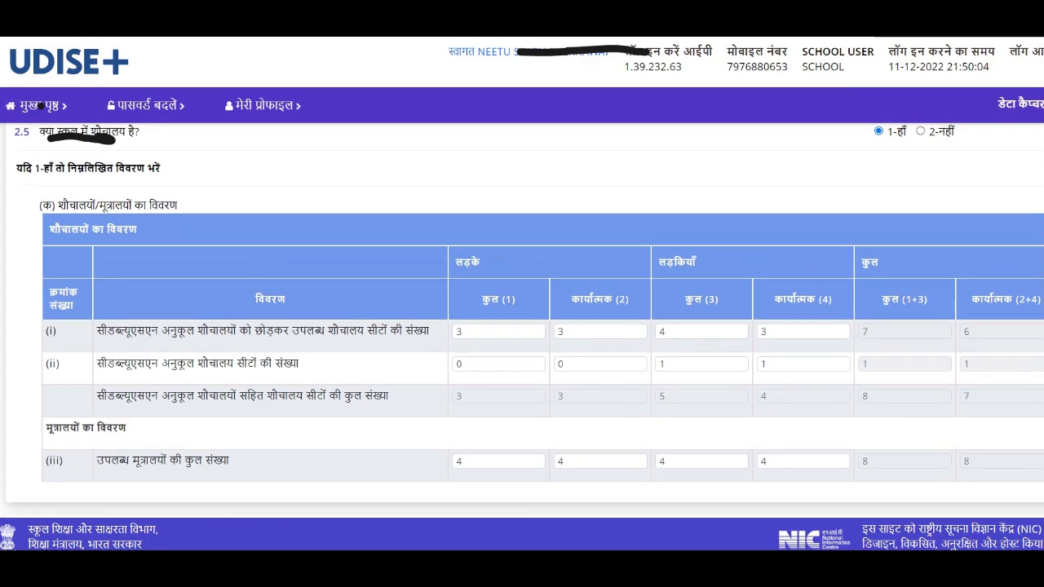
scroll(522, 321, up, 2)
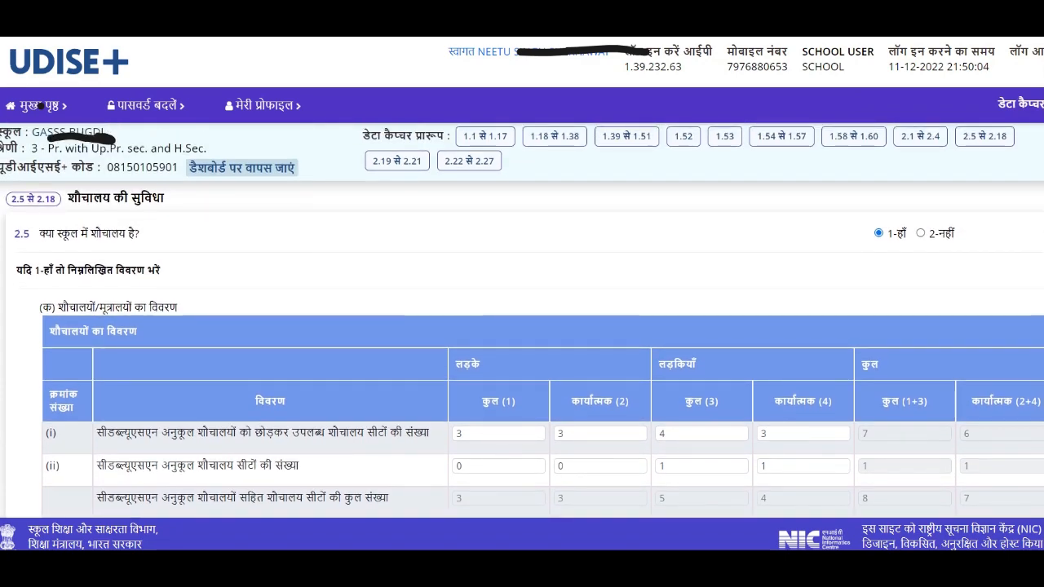
scroll(522, 320, up, 1)
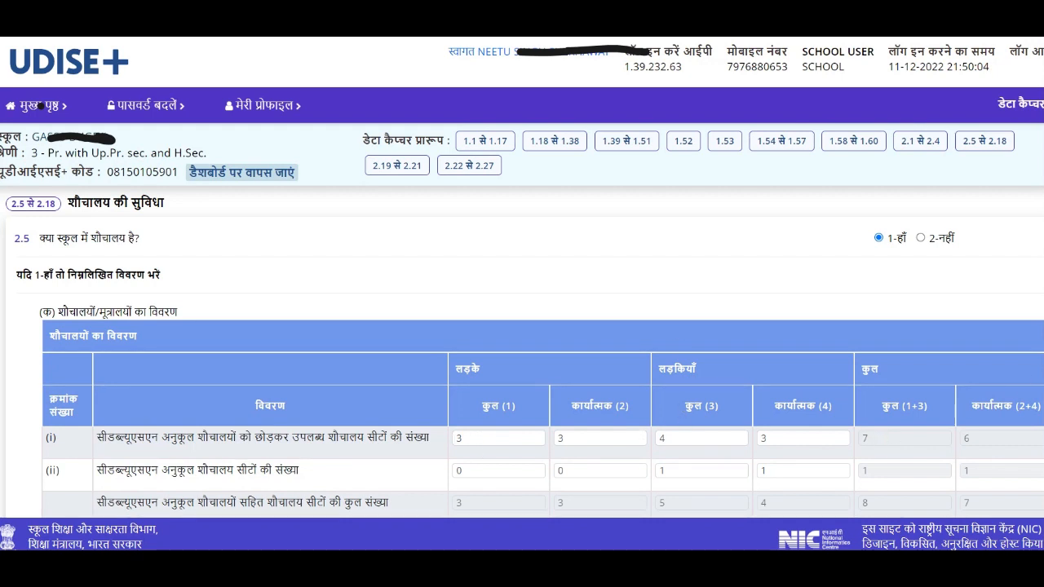
scroll(522, 326, down, 15)
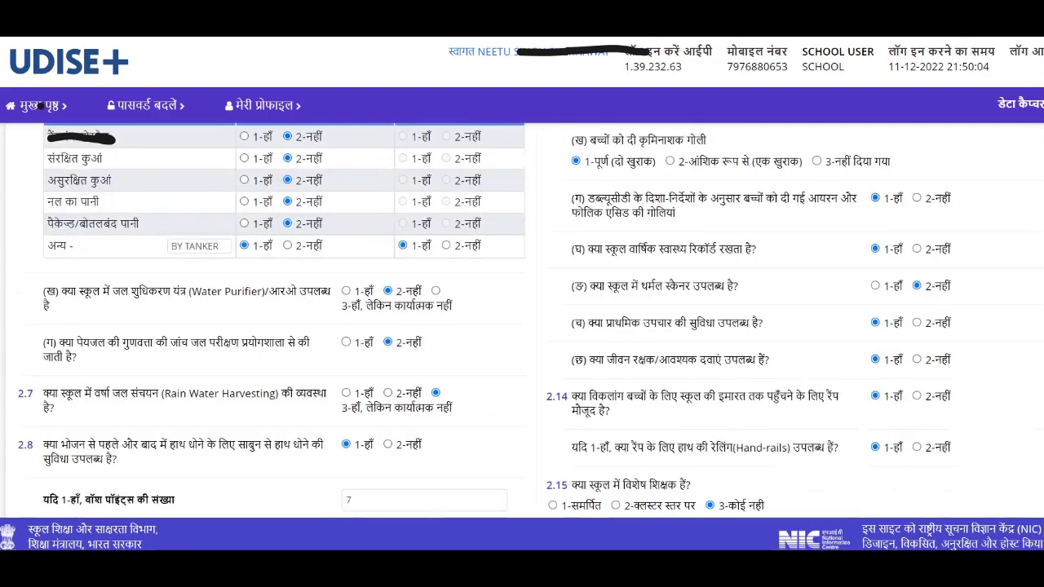
scroll(522, 326, up, 5)
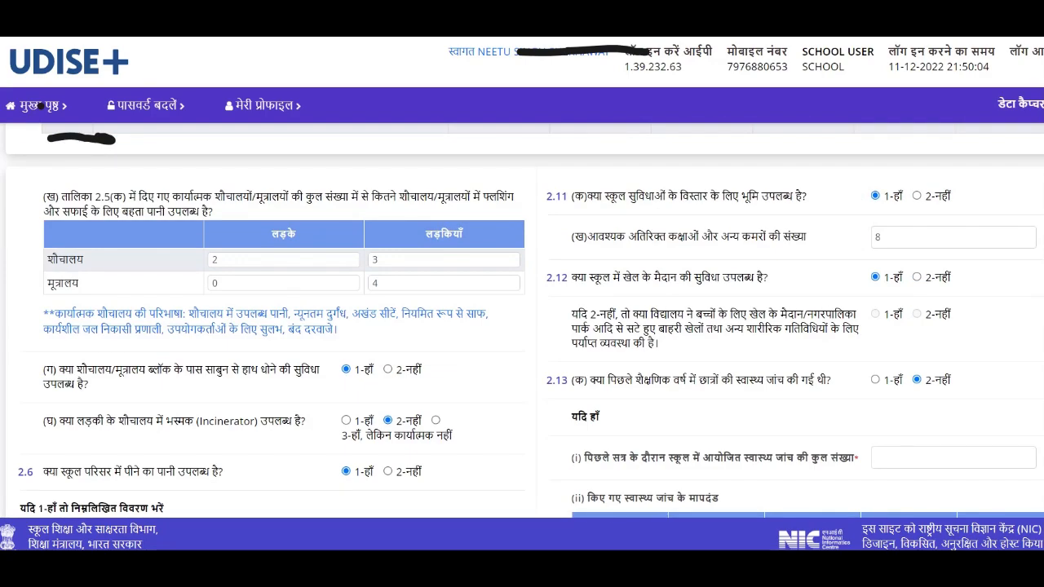
scroll(507, 379, up, 4)
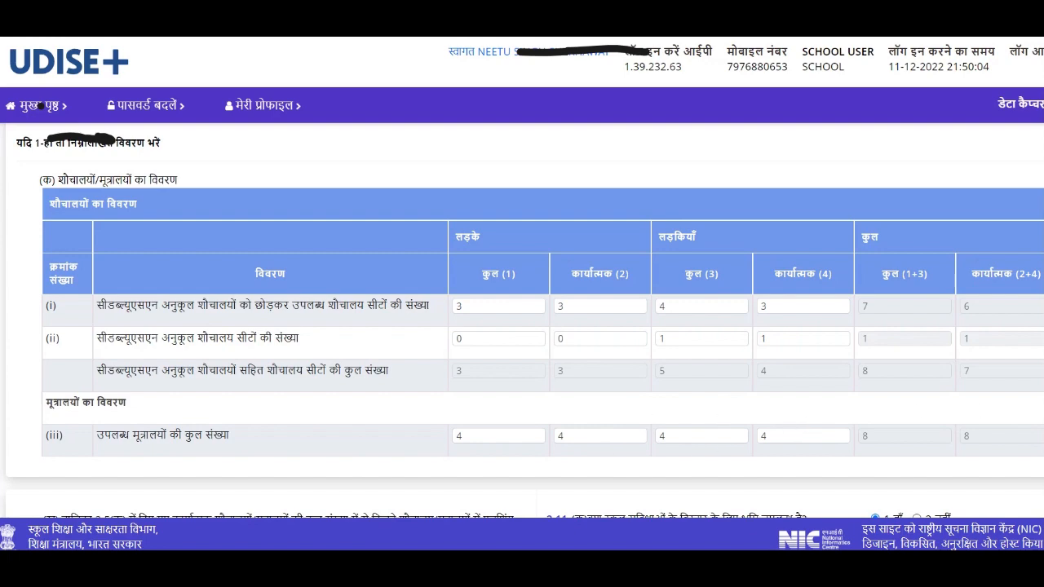
Review the drinking water, rainwater harvesting, handwashing, electricity and library answers in 2.6 to 2.10, alongside 2.12 to 2.18.
scroll(522, 326, down, 5)
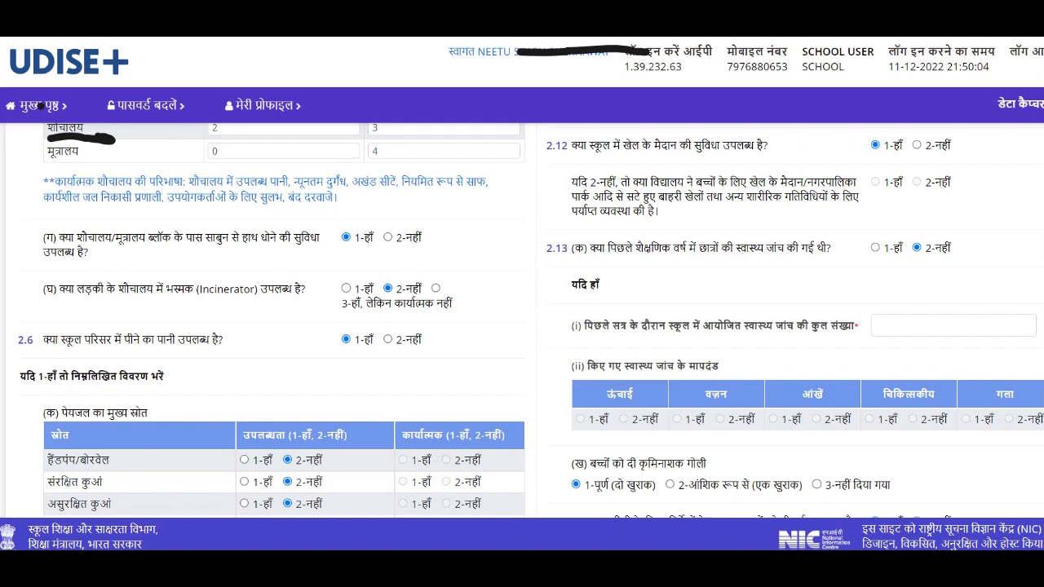
scroll(522, 326, down, 3)
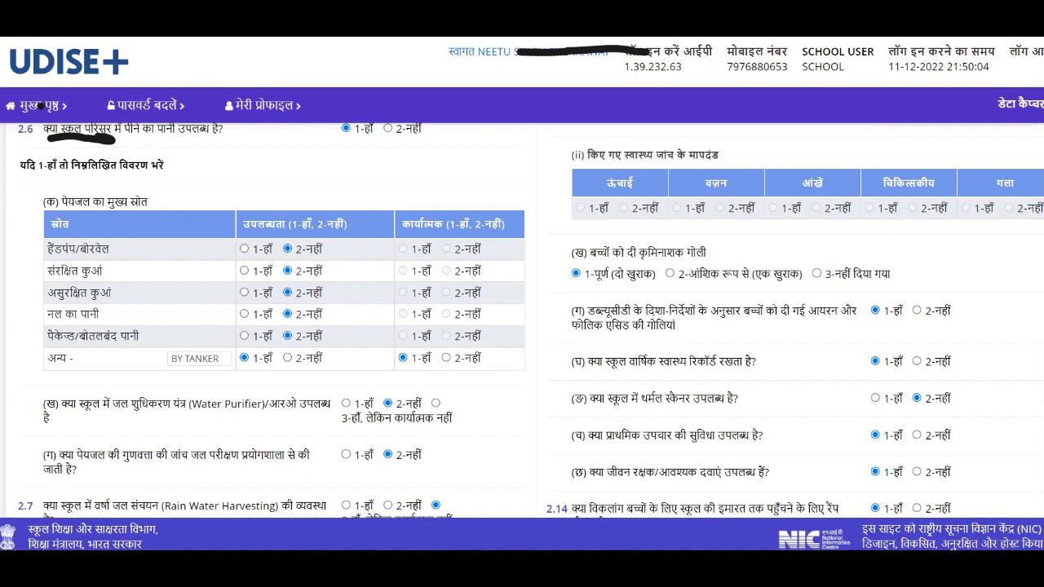
scroll(530, 326, down, 4)
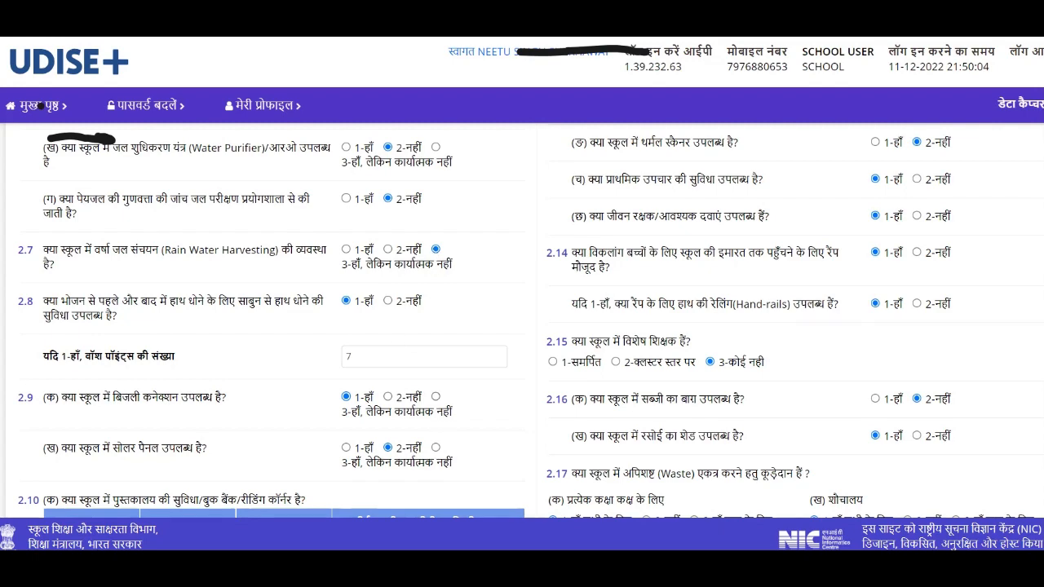
scroll(522, 326, up, 6)
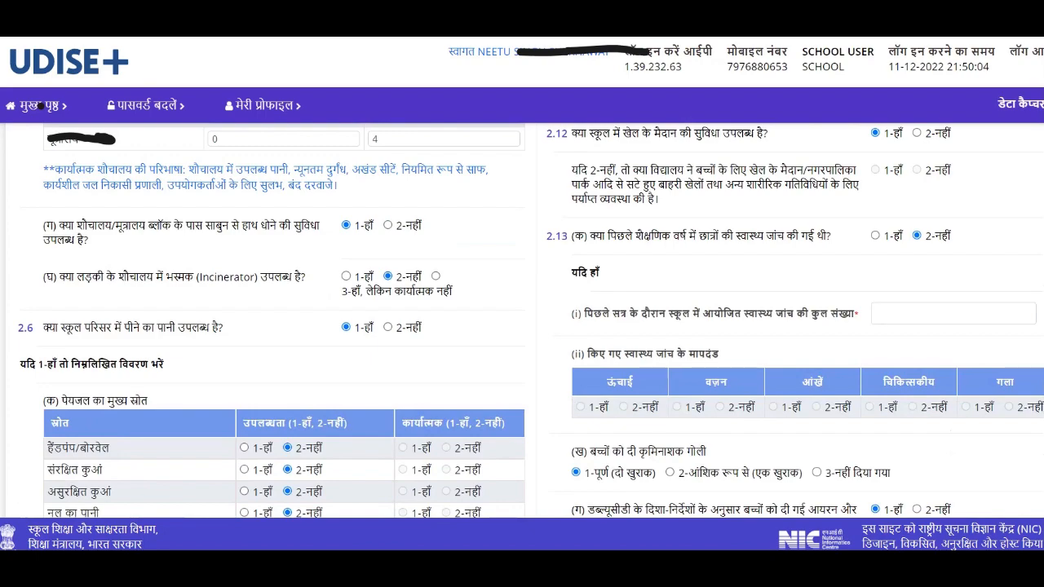
scroll(522, 327, down, 6)
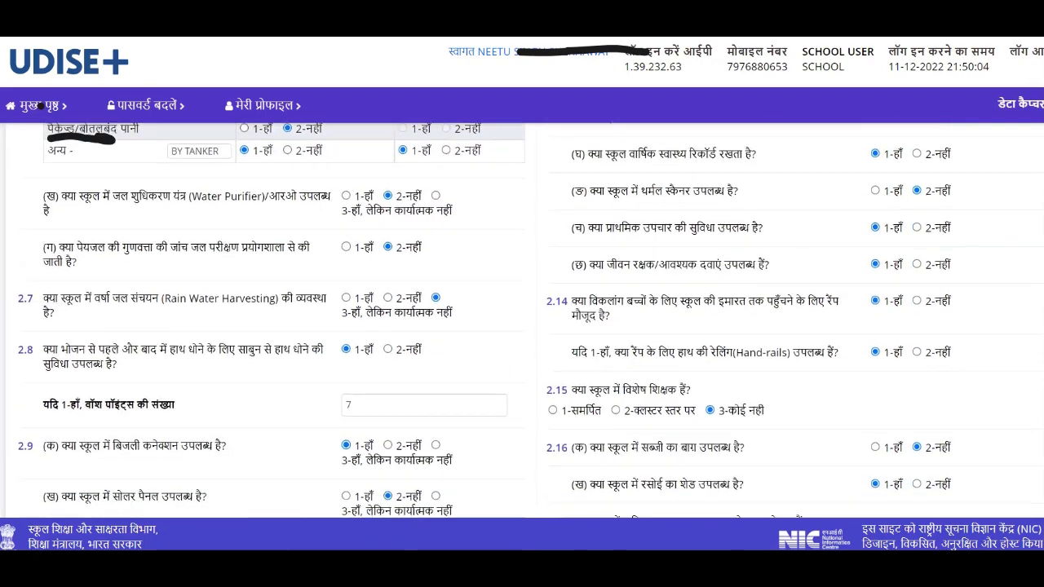
scroll(522, 326, down, 3)
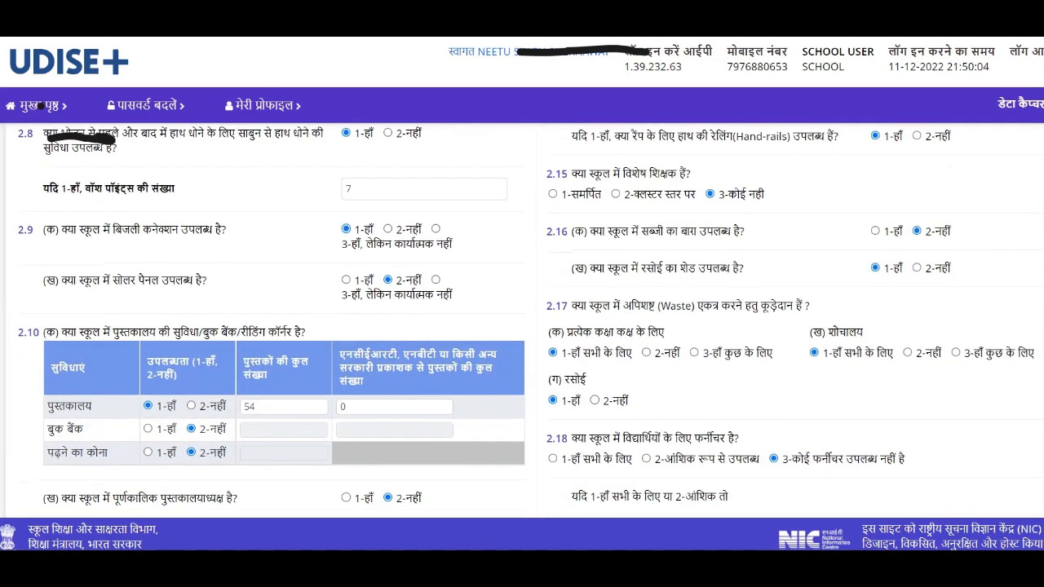
scroll(522, 327, down, 1)
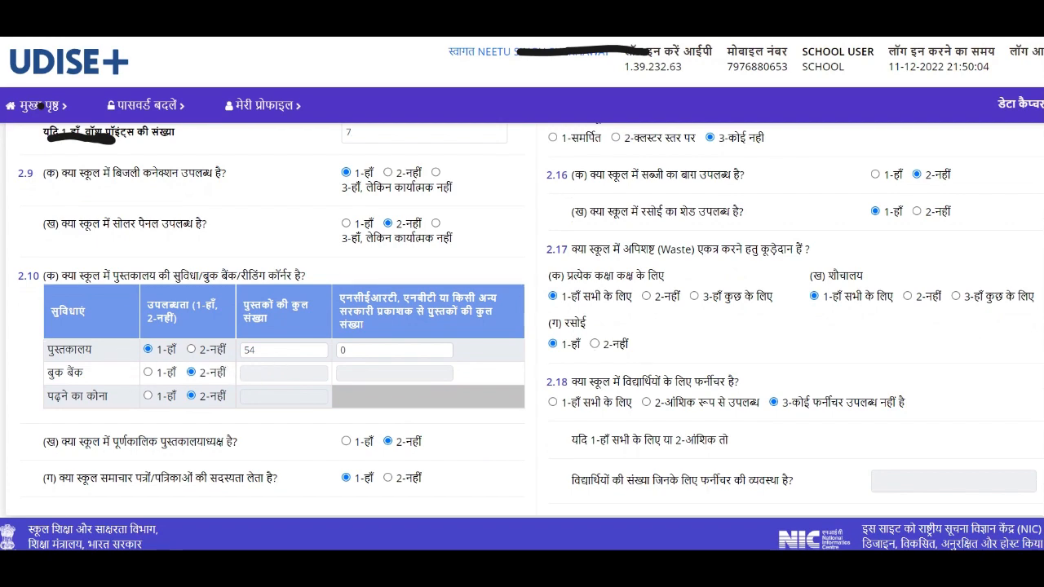
Recheck the running-water, handwashing and drinking-water answers in 2.5 and 2.6 and the school health check-up fields in 2.13.
scroll(522, 318, up, 5)
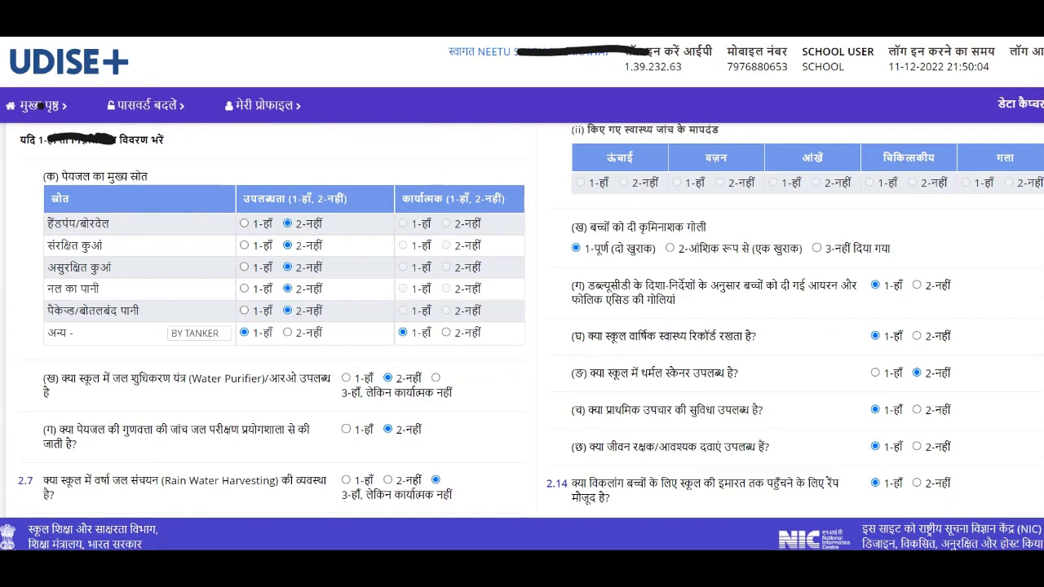
scroll(39, 105, down, 5)
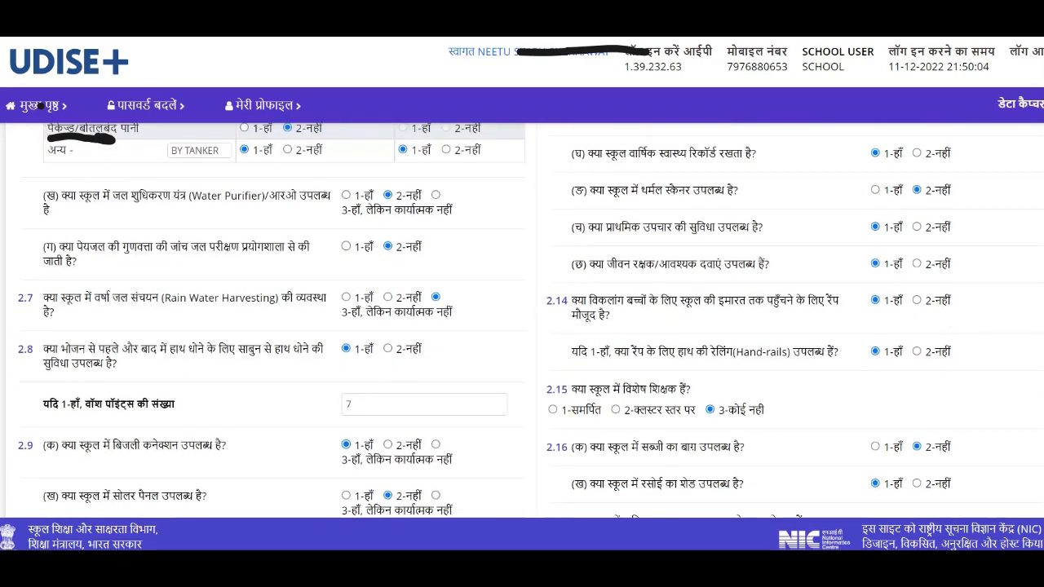
scroll(39, 105, up, 5)
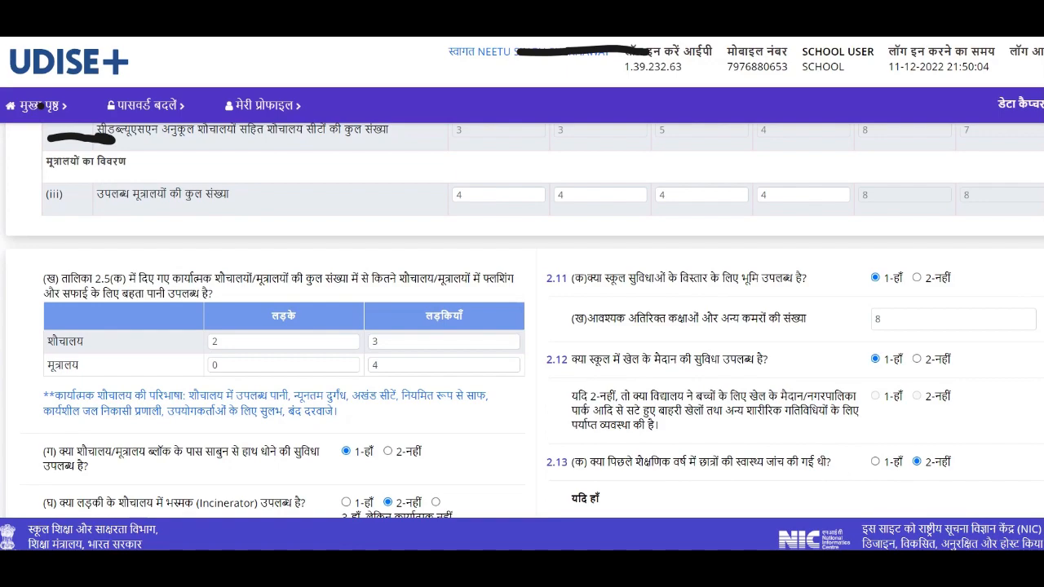
scroll(522, 321, down, 3)
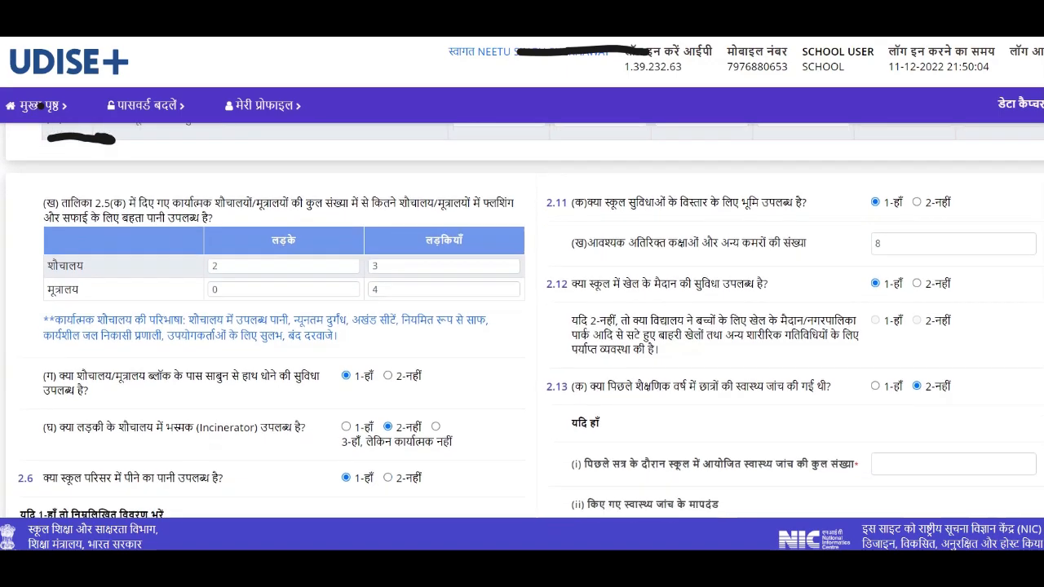
scroll(522, 320, down, 2)
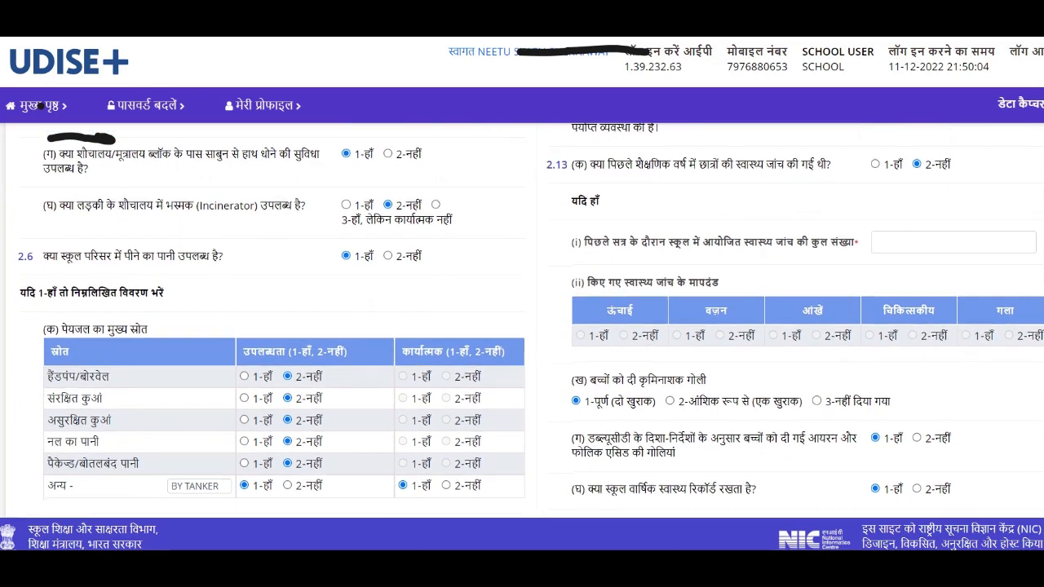
scroll(531, 321, down, 1)
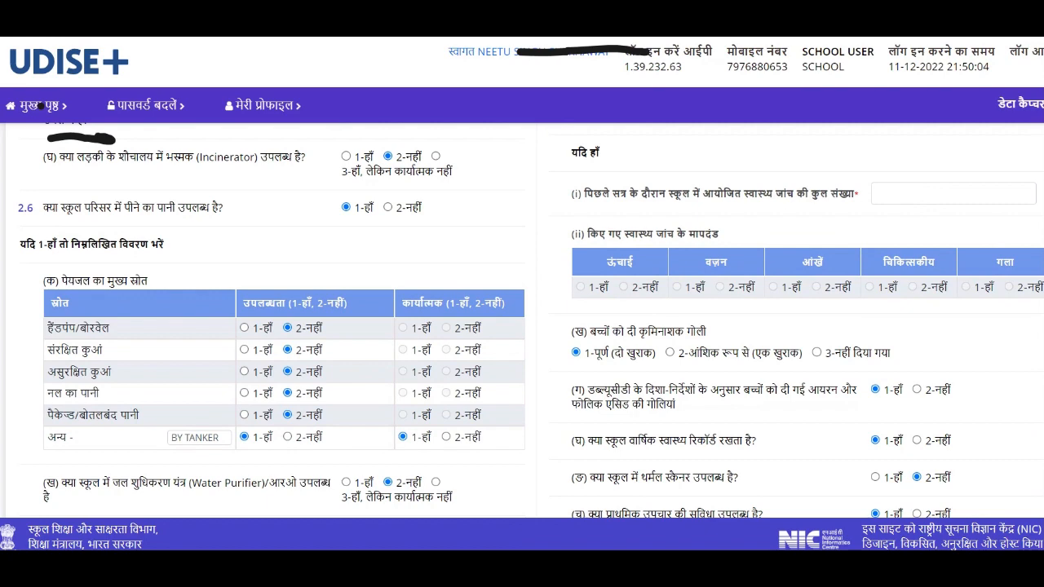
click(914, 194)
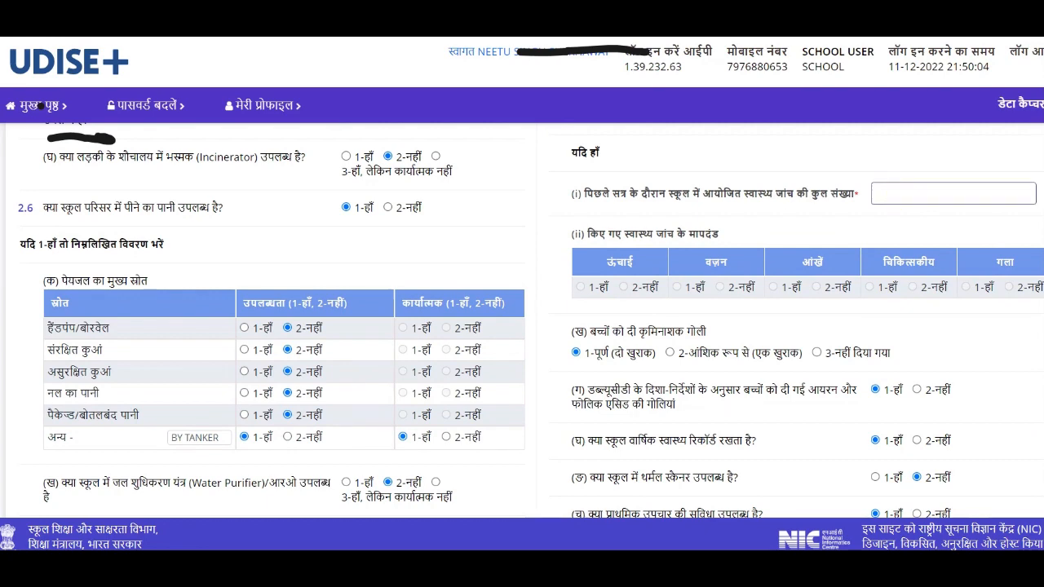
scroll(522, 318, up, 6)
Examine the handwashing, electricity and library answers in 2.8 to 2.10 and the ramp, special teacher, kitchen, waste bin and furniture answers in 2.14 to 2.18.
scroll(39, 106, down, 10)
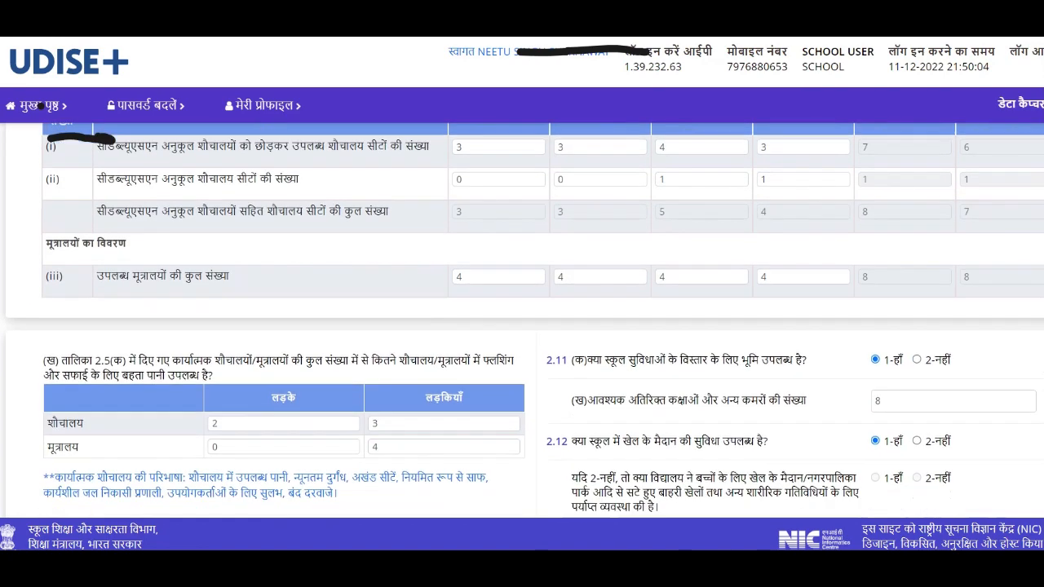
scroll(39, 106, down, 2)
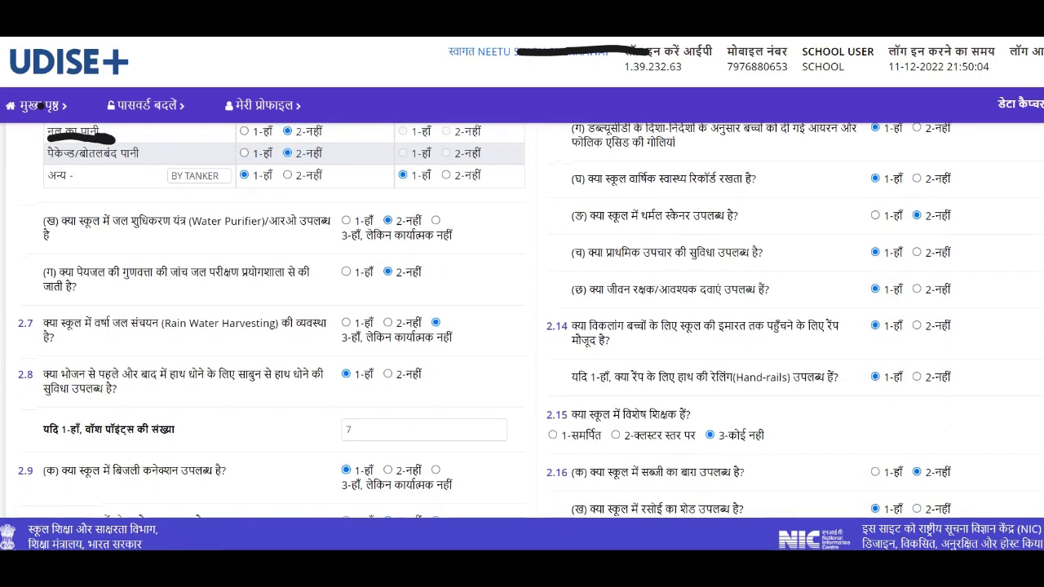
scroll(39, 105, down, 1)
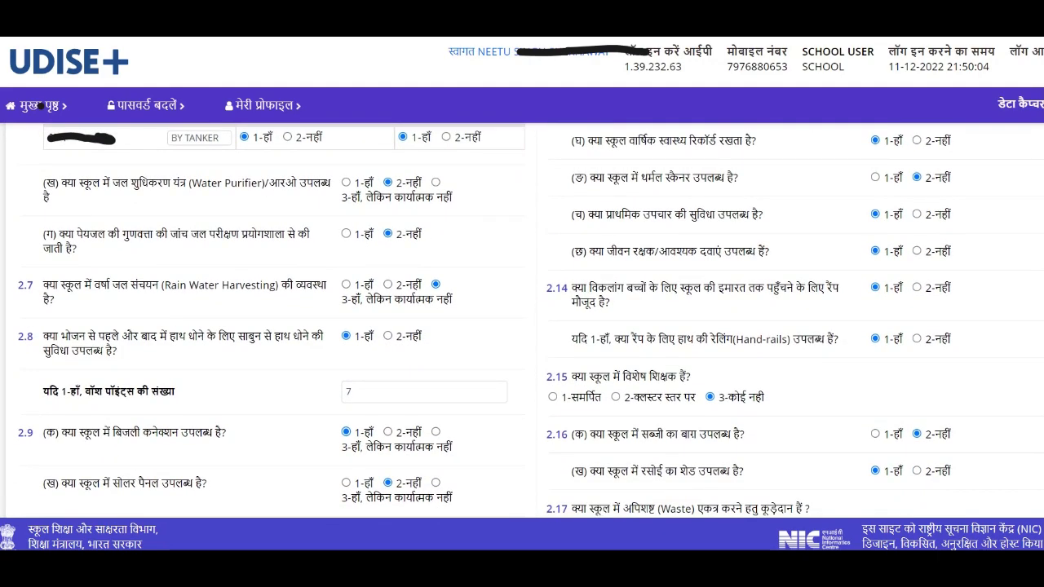
scroll(39, 105, up, 2)
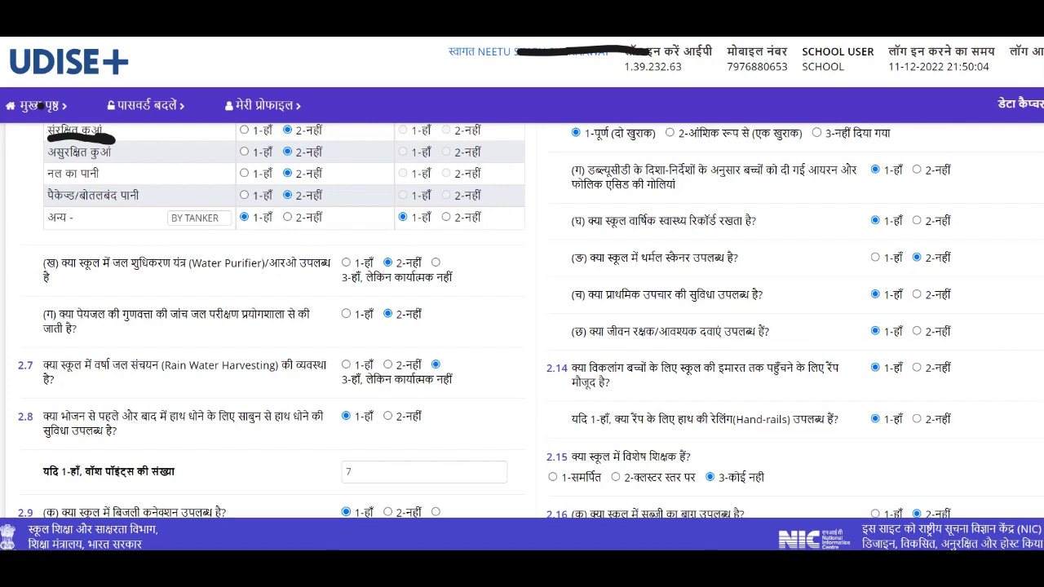
scroll(522, 327, down, 3)
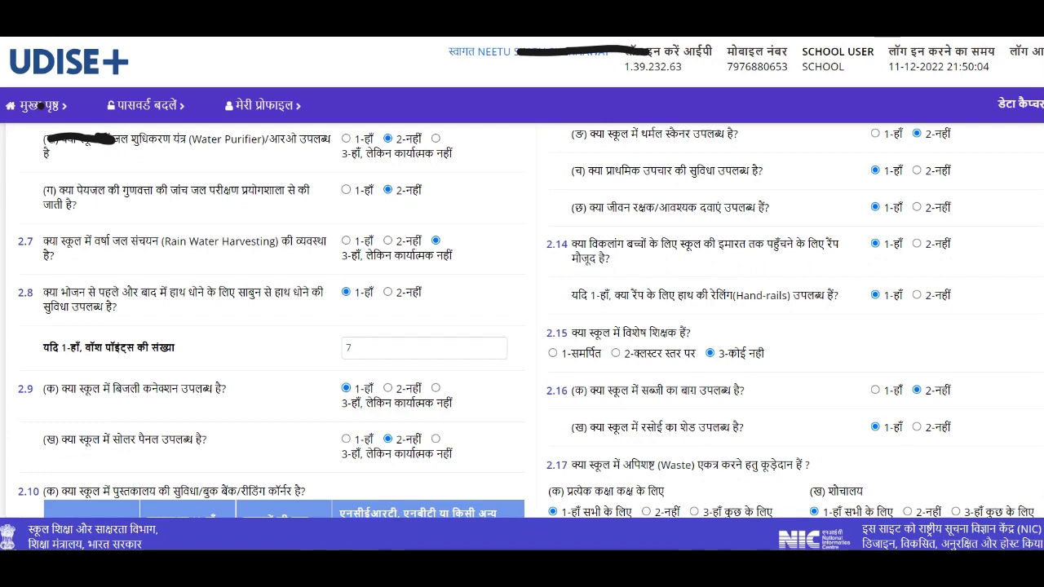
scroll(522, 326, down, 4)
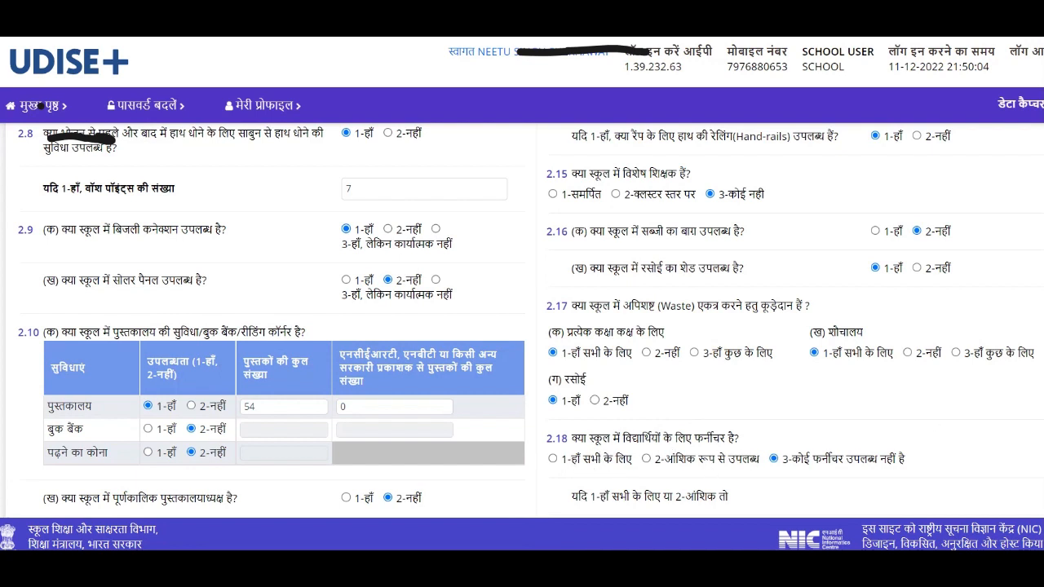
scroll(530, 320, down, 1)
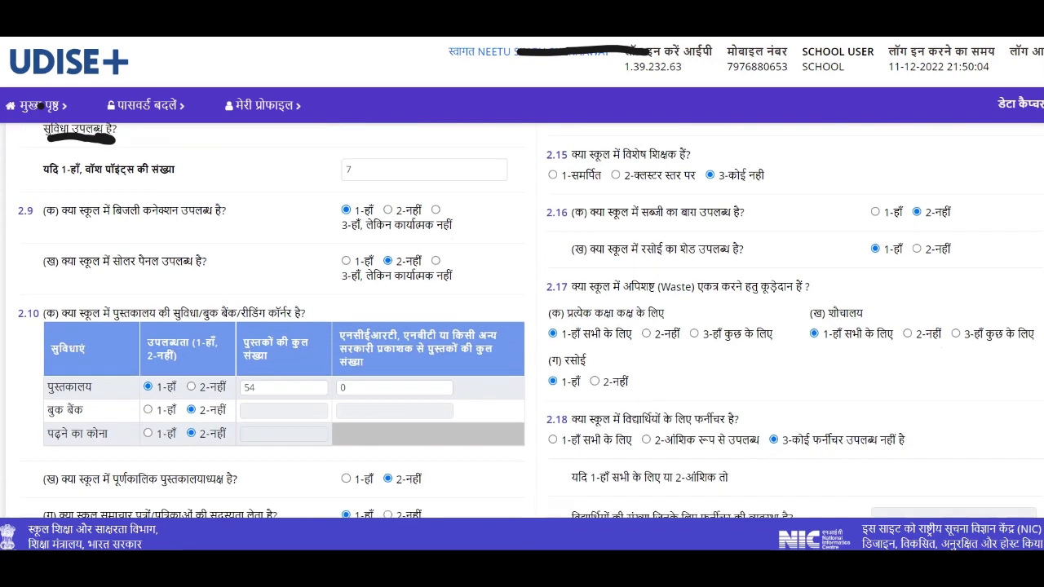
scroll(529, 320, down, 3)
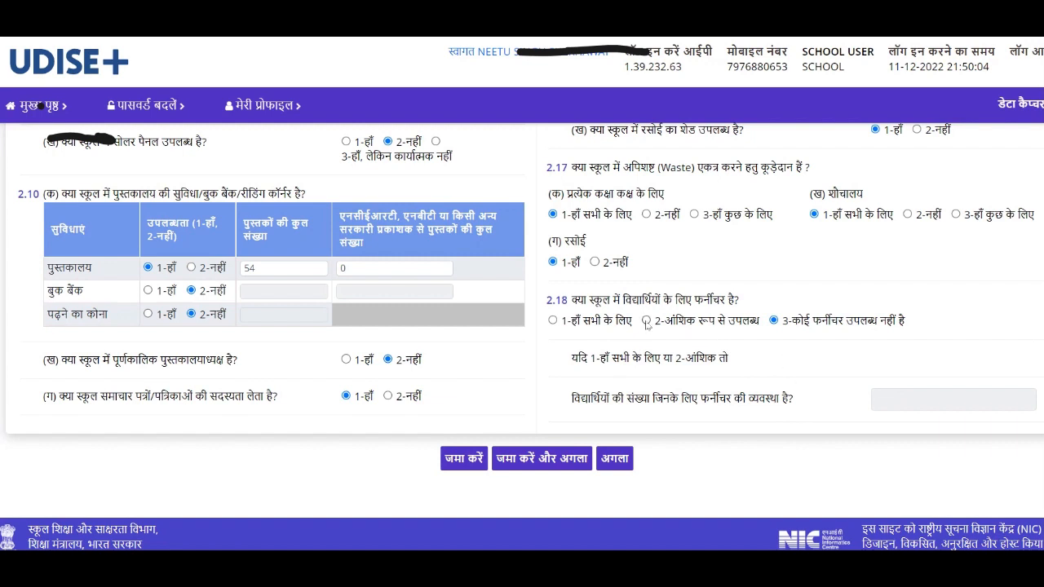
Set student furniture in 2.18 to 2-आंशिक रूप से उपलब्ध for 51 students, submit the form and proceed to form 2.19 to 2.21.
click(646, 322)
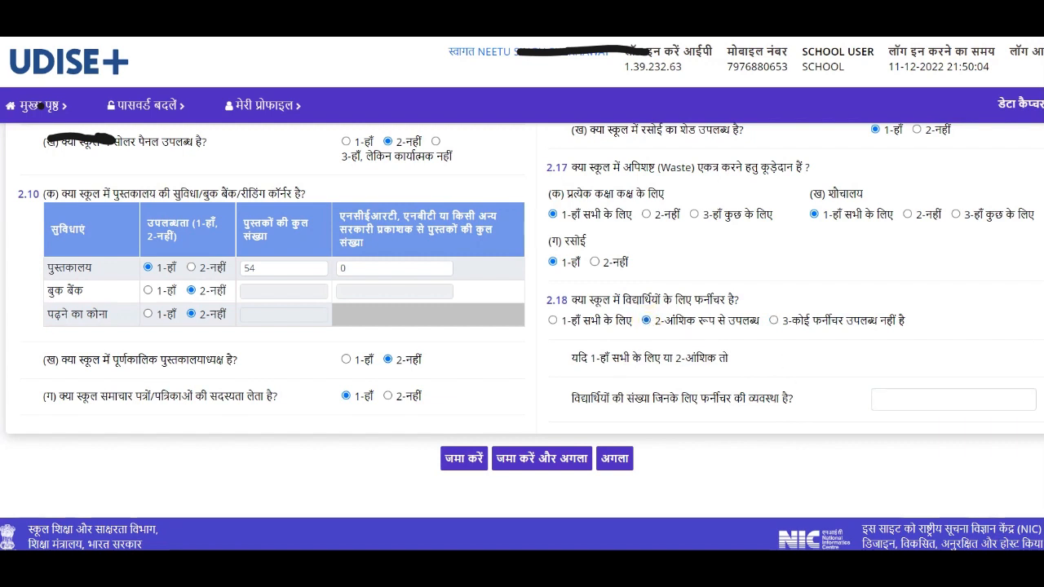
click(894, 398)
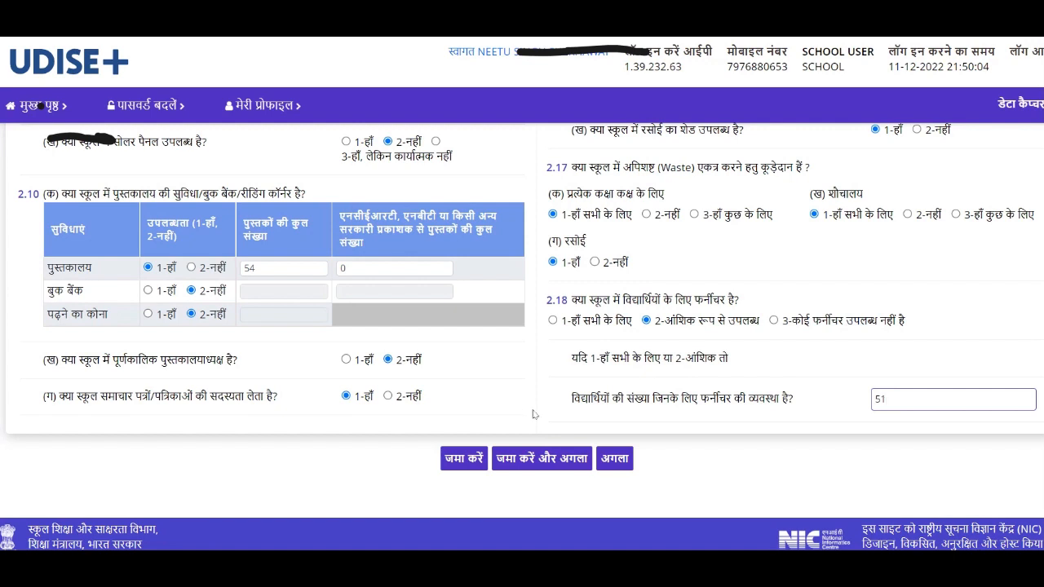
click(540, 459)
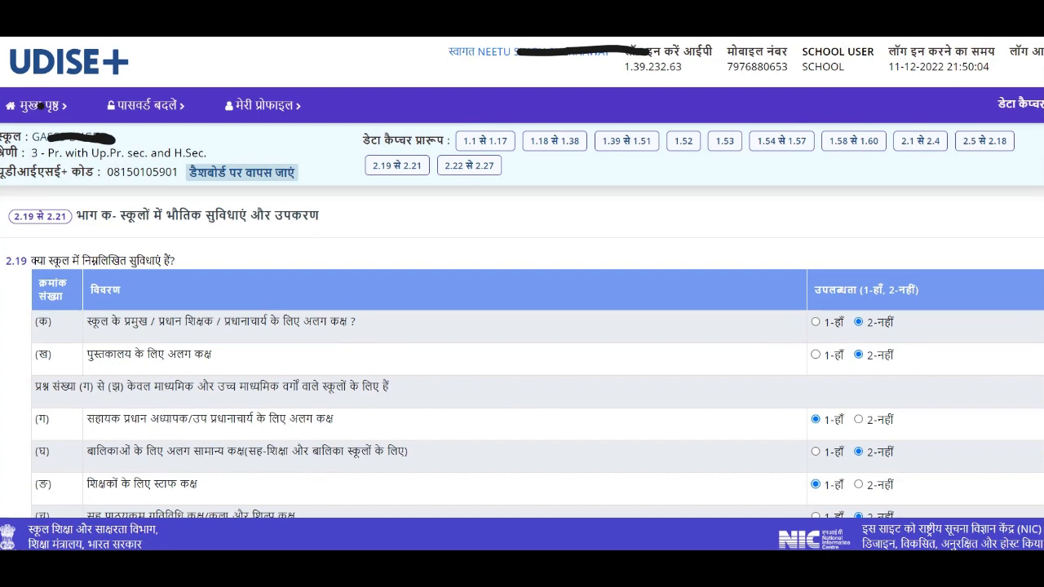
Review the separate room and facility answers in 2.19, the laboratory statuses in 2.20 and the equipment availability in 2.21.
scroll(522, 326, down, 3)
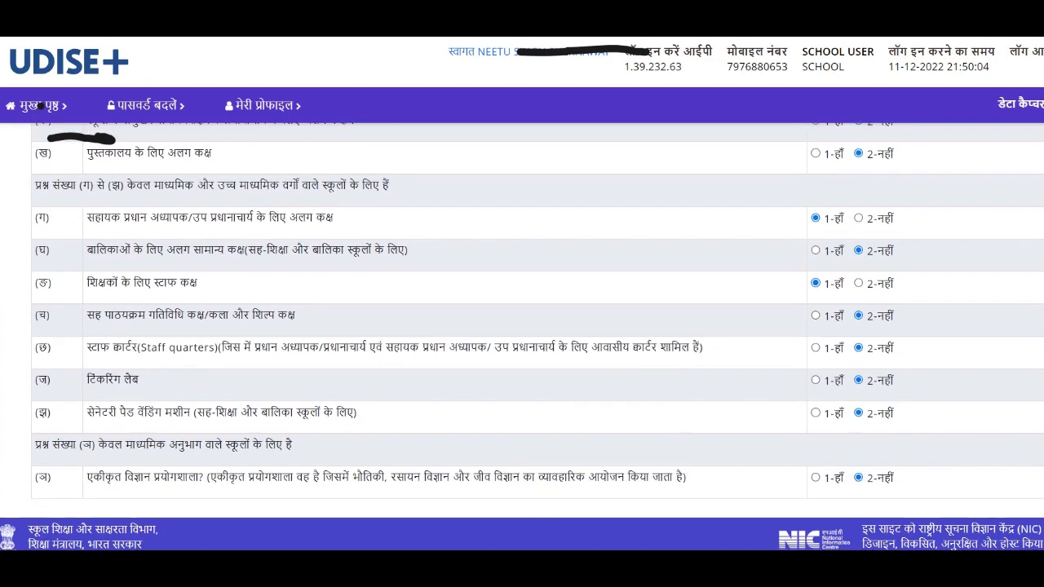
scroll(522, 326, down, 1)
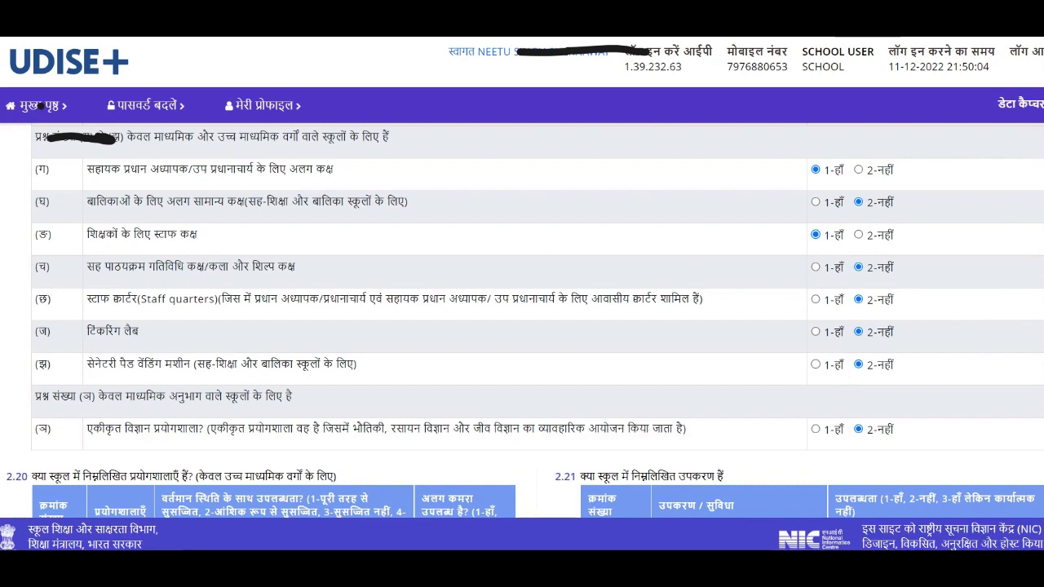
scroll(522, 326, down, 2)
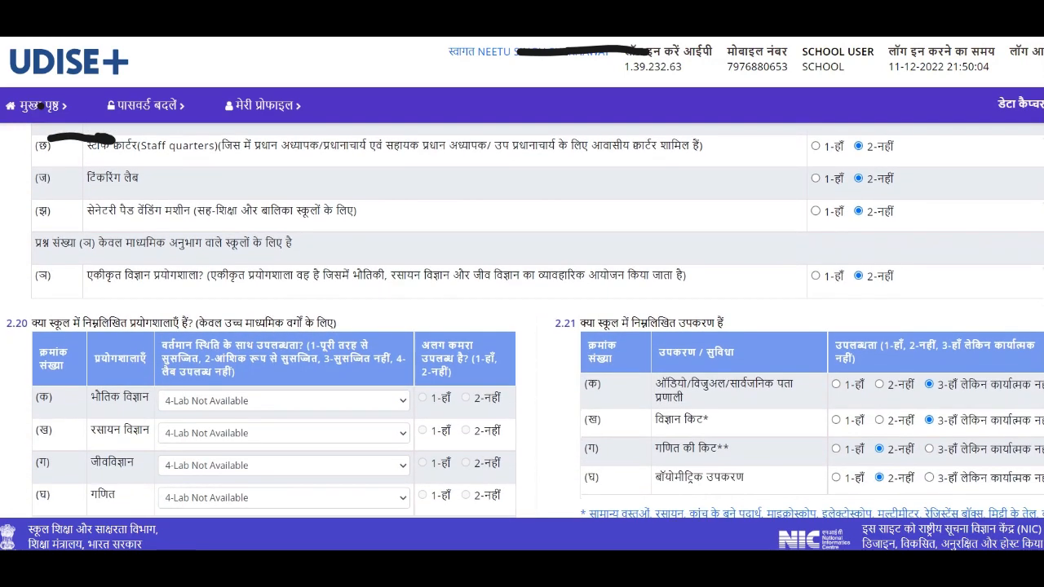
scroll(522, 327, down, 1)
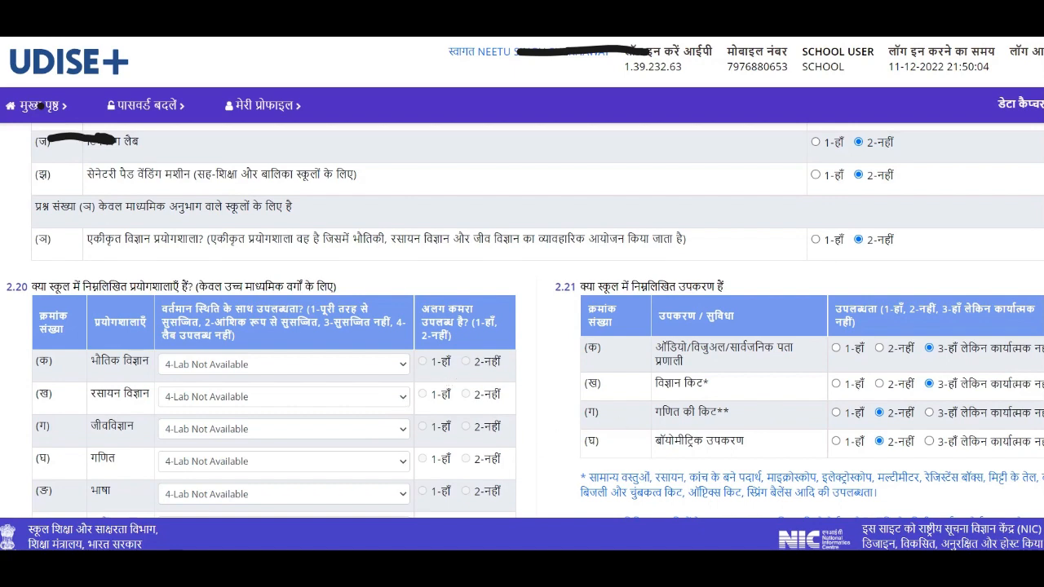
scroll(522, 321, down, 3)
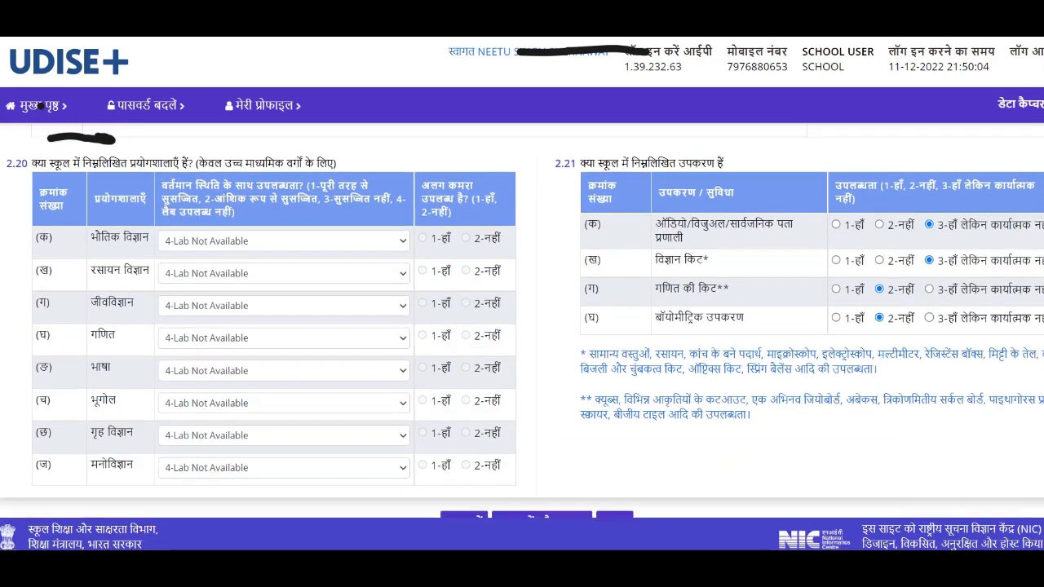
Recheck the answers in 2.19 to 2.21, submit the form without changes and proceed to form 2.22 to 2.27.
scroll(522, 321, up, 6)
scroll(522, 321, down, 4)
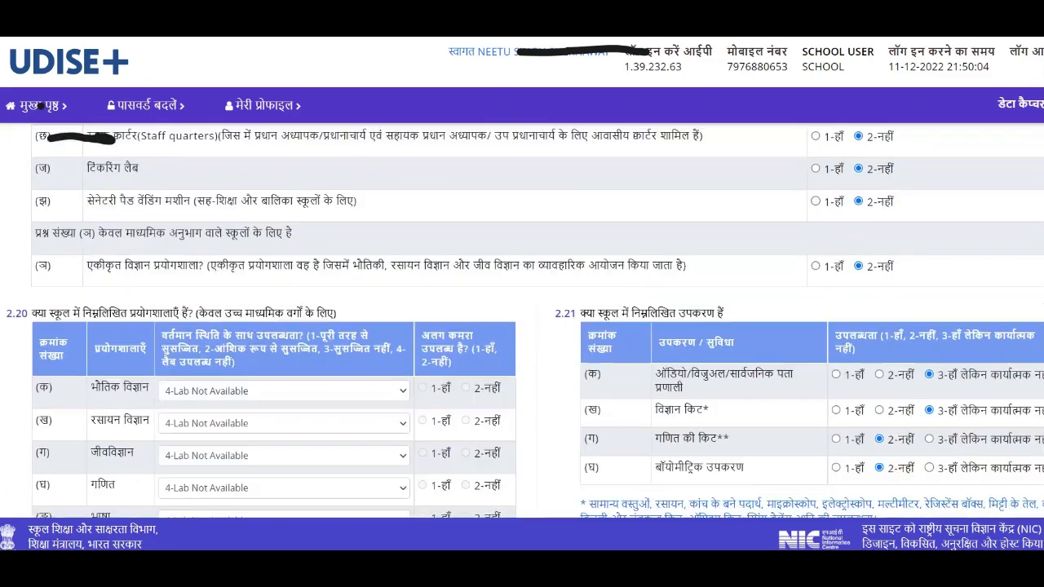
scroll(522, 321, down, 1)
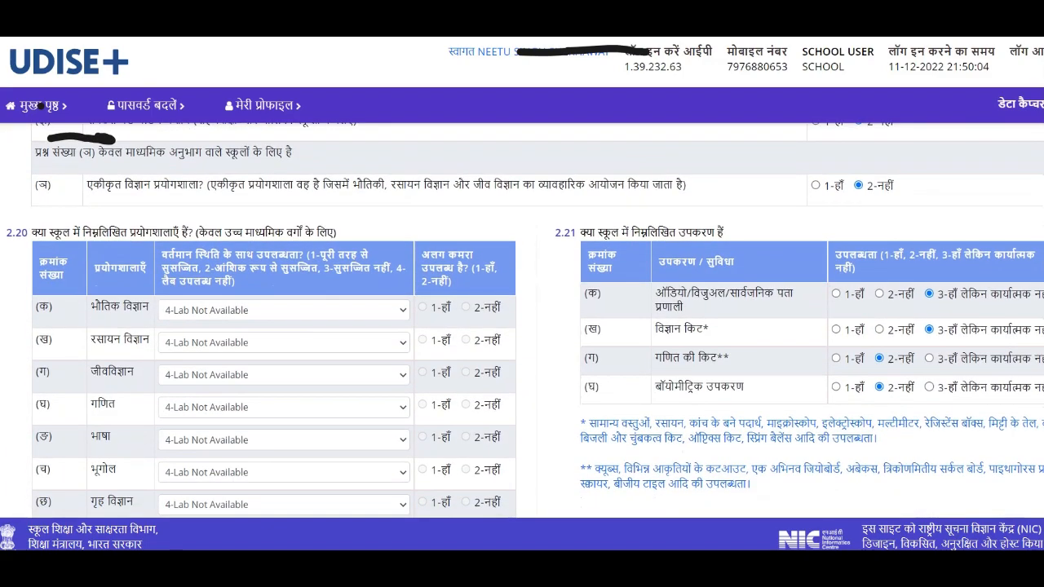
scroll(522, 321, down, 1)
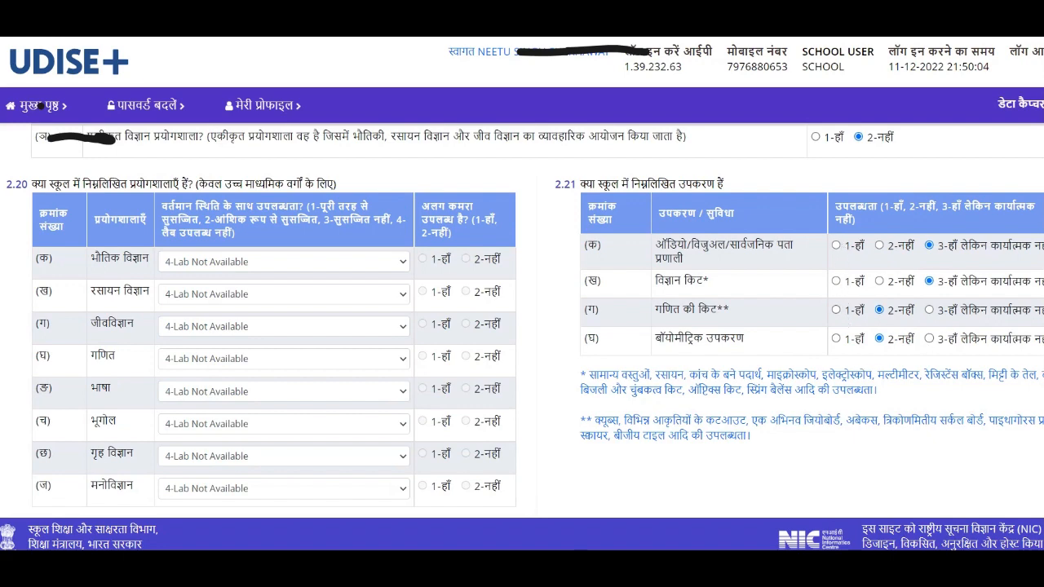
scroll(40, 105, up, 5)
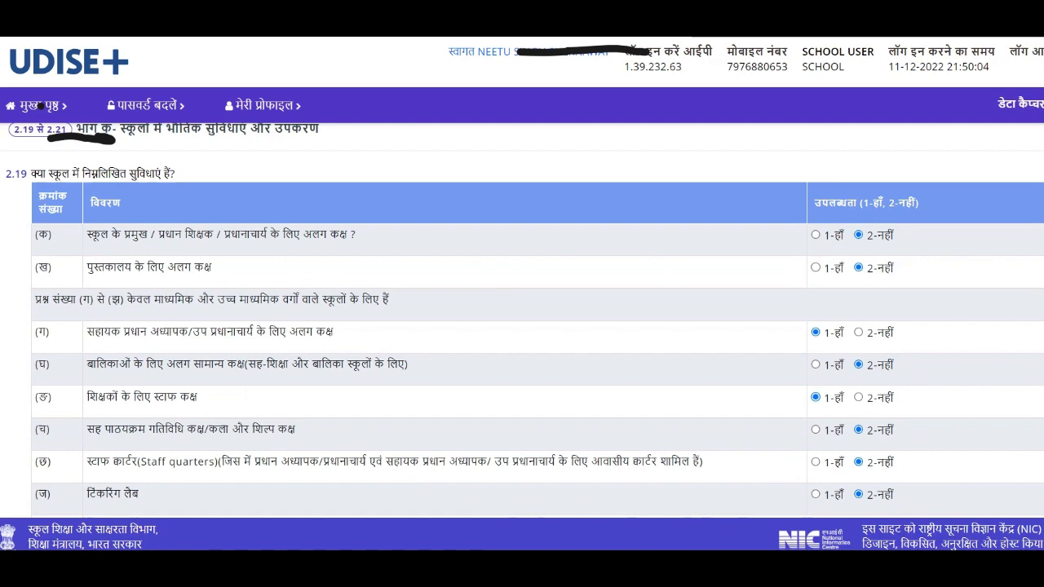
scroll(926, 464, down, 5)
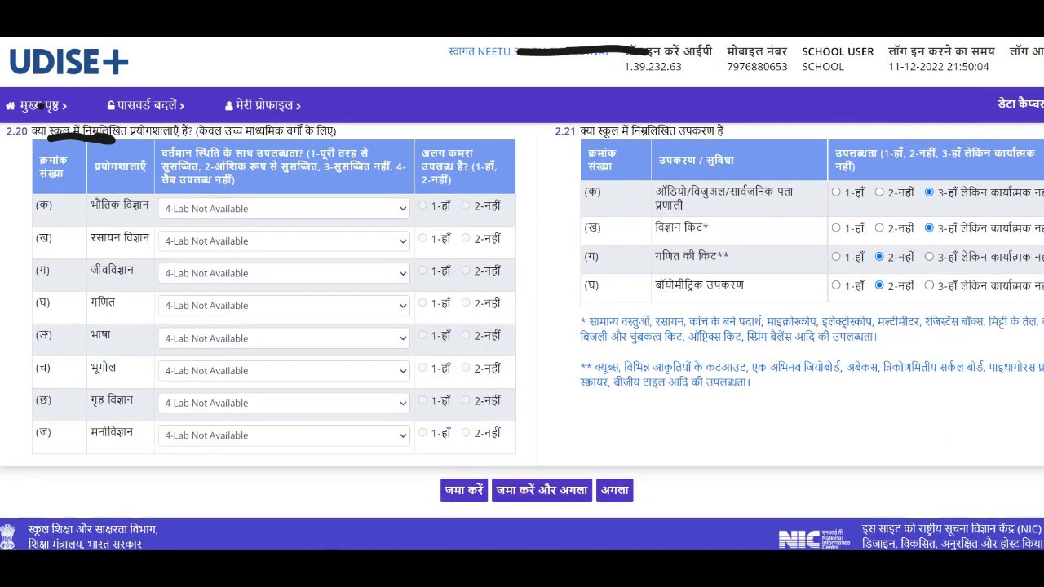
click(553, 487)
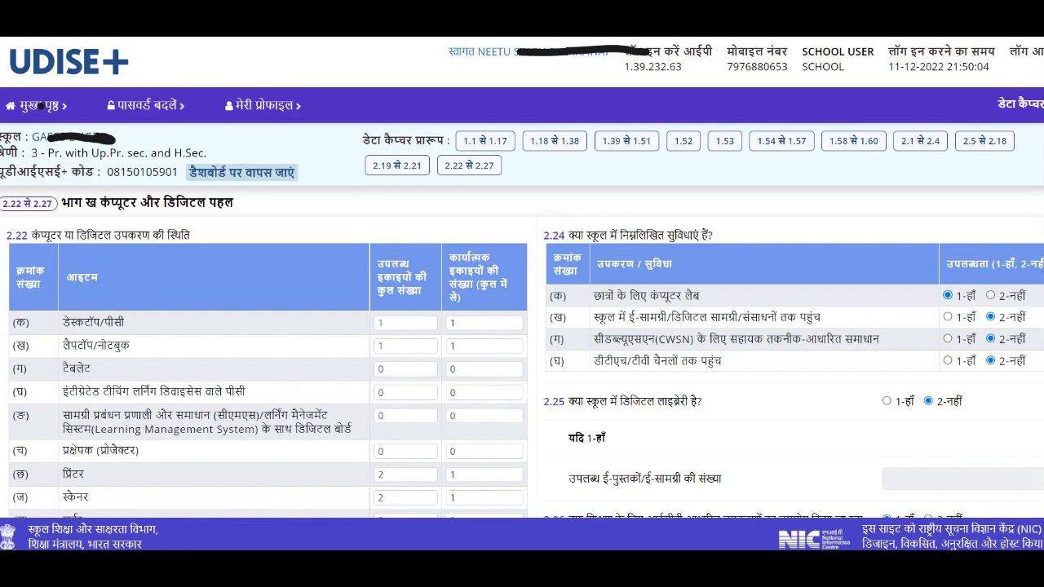
Examine the computer and digital equipment counts in 2.22, the available internet connection types in 2.23 and the ICT answers in 2.24 to 2.27.
scroll(522, 321, down, 4)
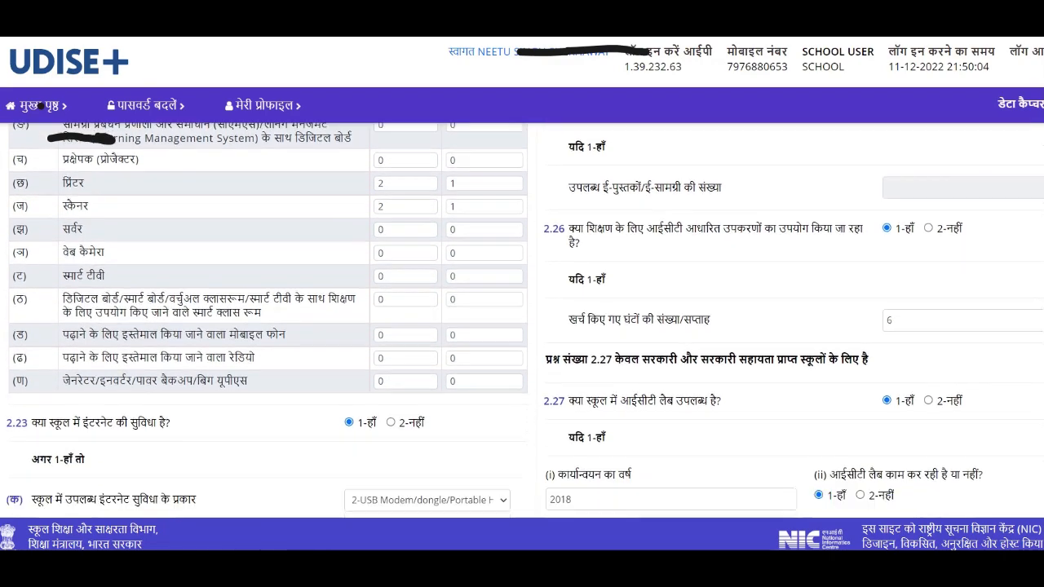
scroll(40, 105, down, 2)
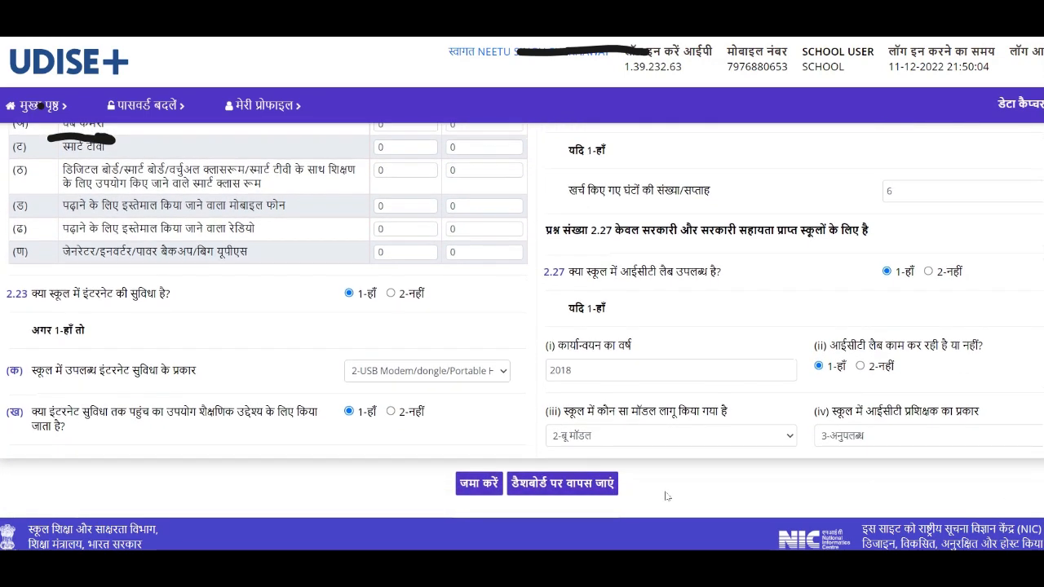
click(499, 373)
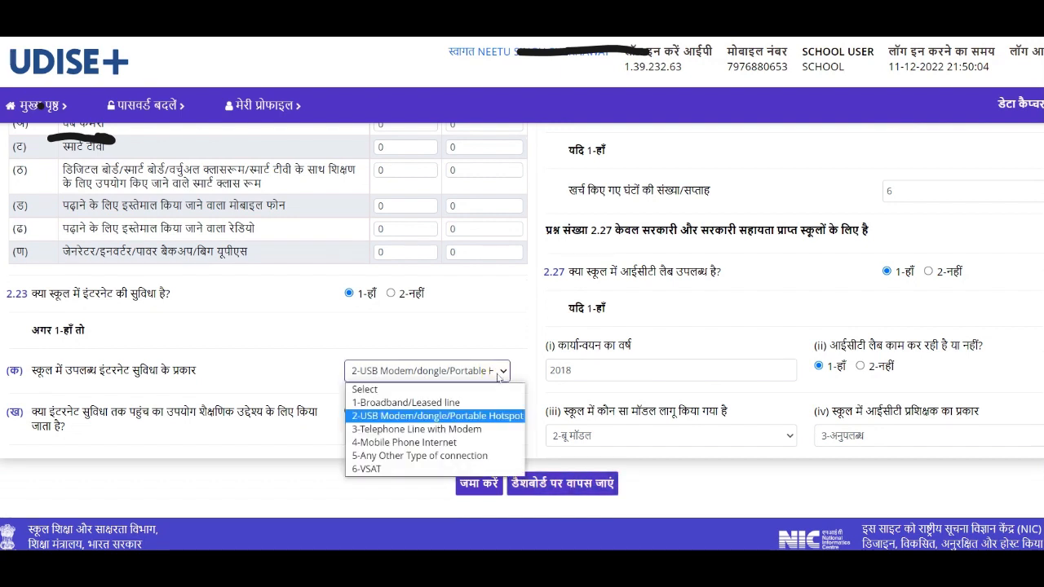
click(290, 363)
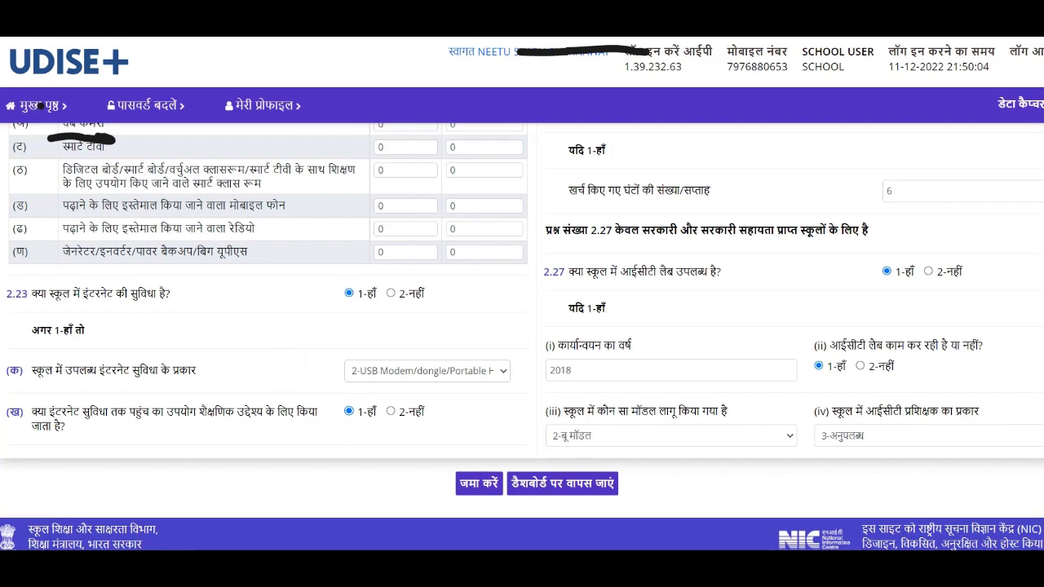
scroll(522, 318, up, 3)
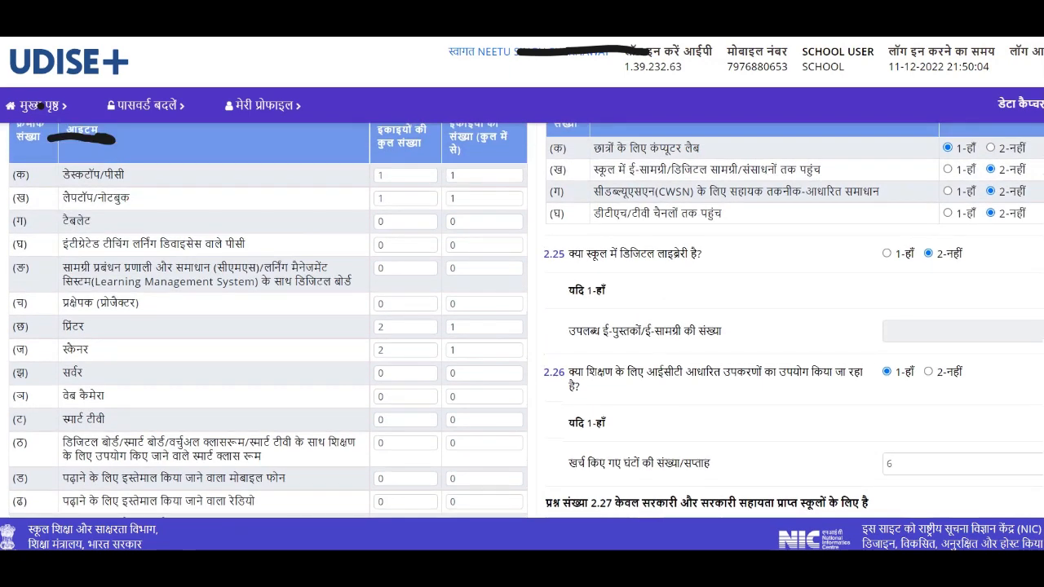
scroll(522, 319, up, 2)
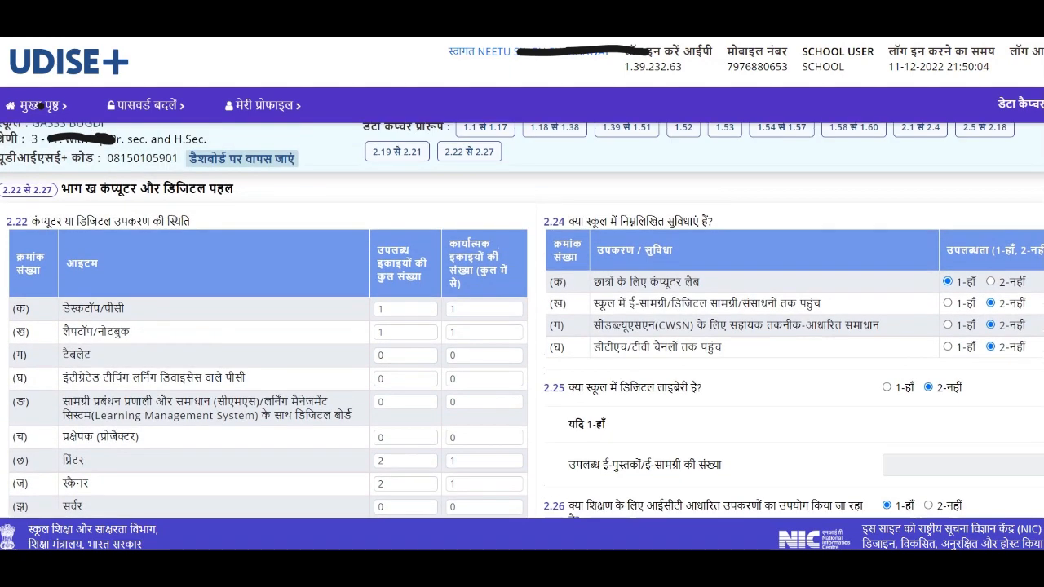
Recheck the answers in 2.22 to 2.27, keep 2-बू मॉडल as the implemented ICT lab model in 2.27 (iii) and submit the form.
scroll(522, 319, down, 1)
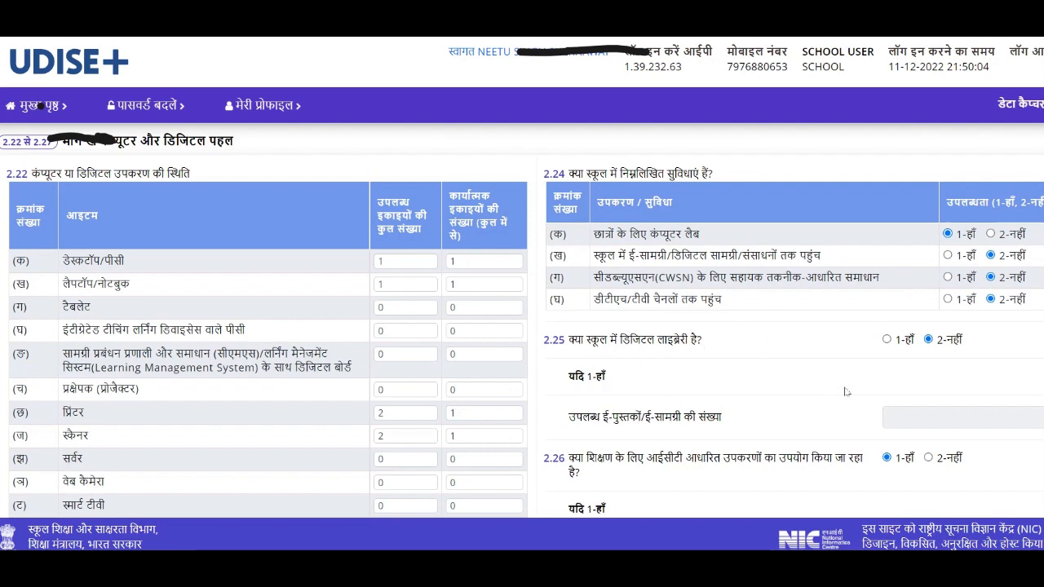
scroll(522, 318, down, 2)
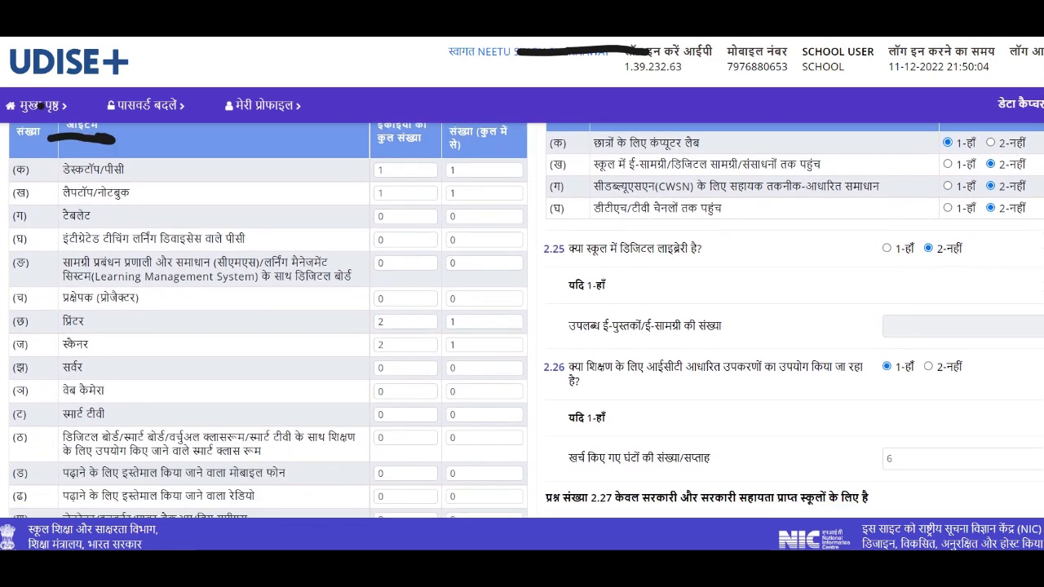
scroll(522, 318, down, 2)
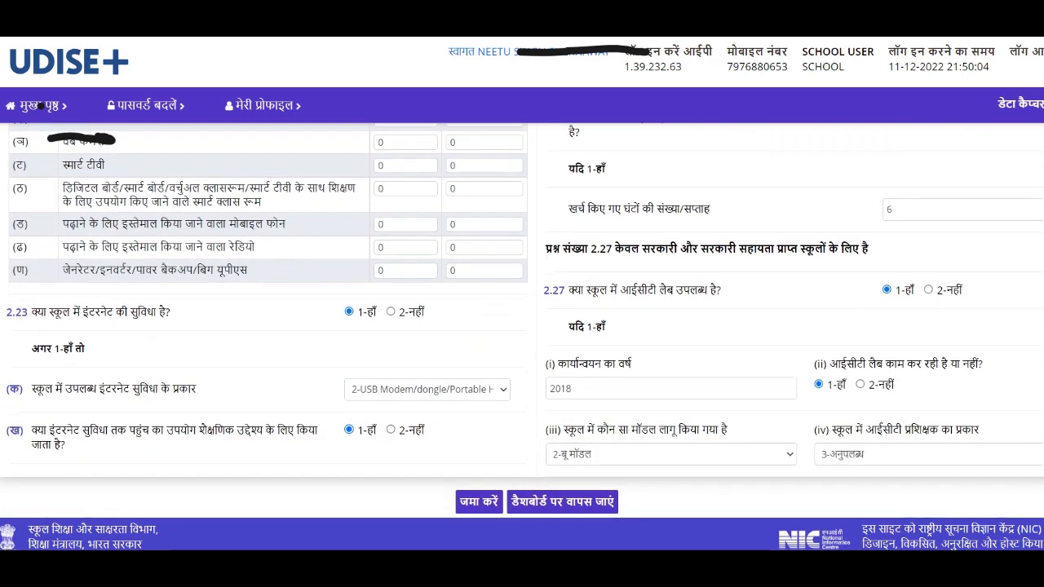
scroll(522, 318, down, 1)
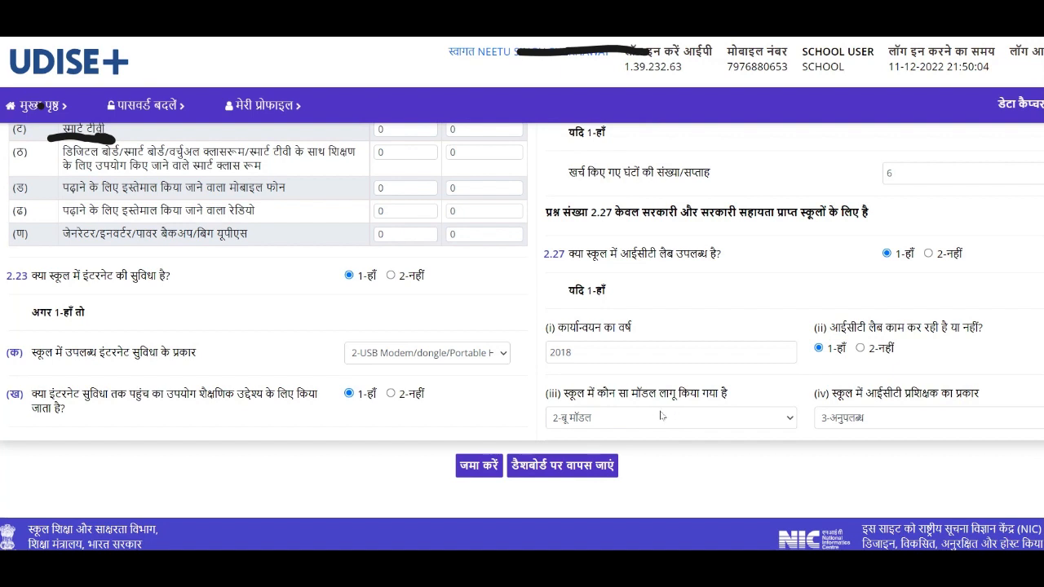
click(772, 425)
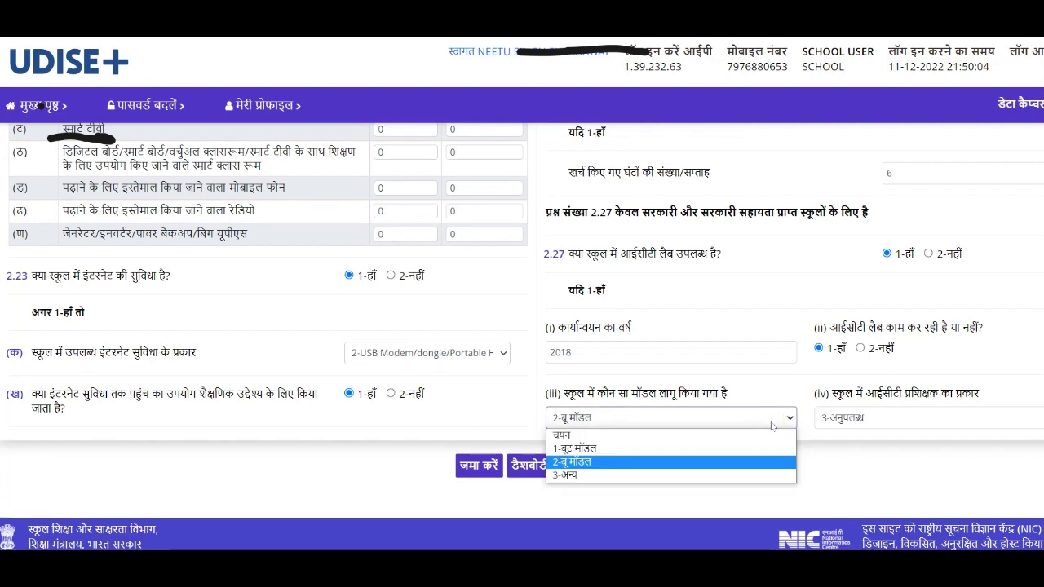
click(751, 470)
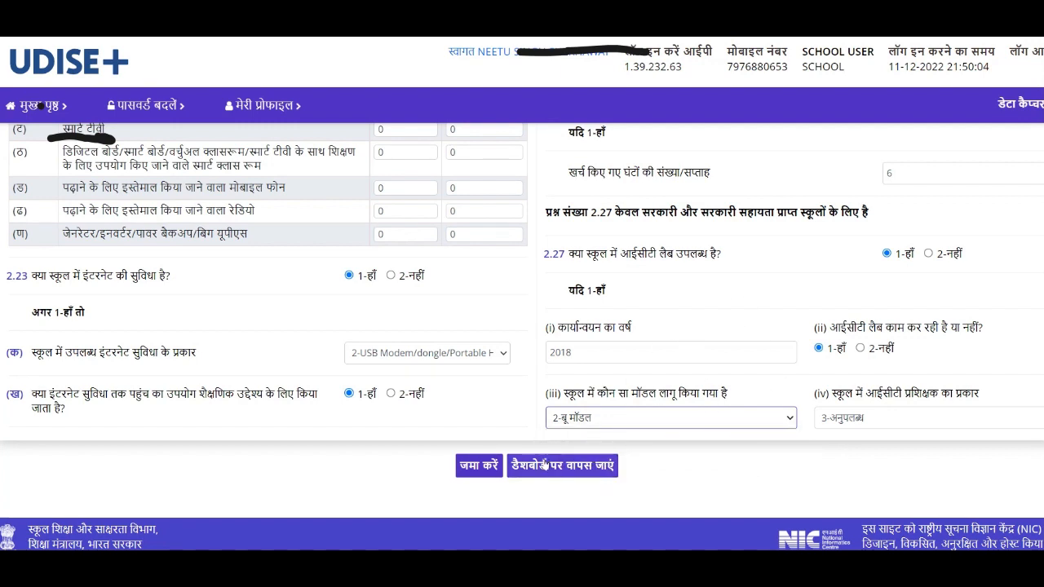
click(483, 466)
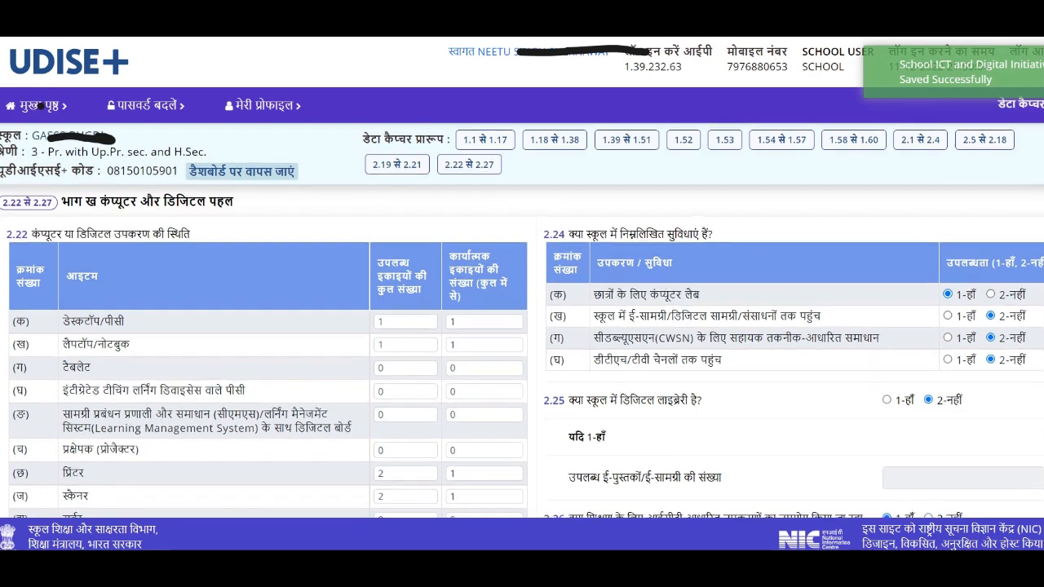
Return to the data capture dashboard and check the completion status of every form in sections 1 and 2.
scroll(39, 105, down, 5)
scroll(38, 105, down, 2)
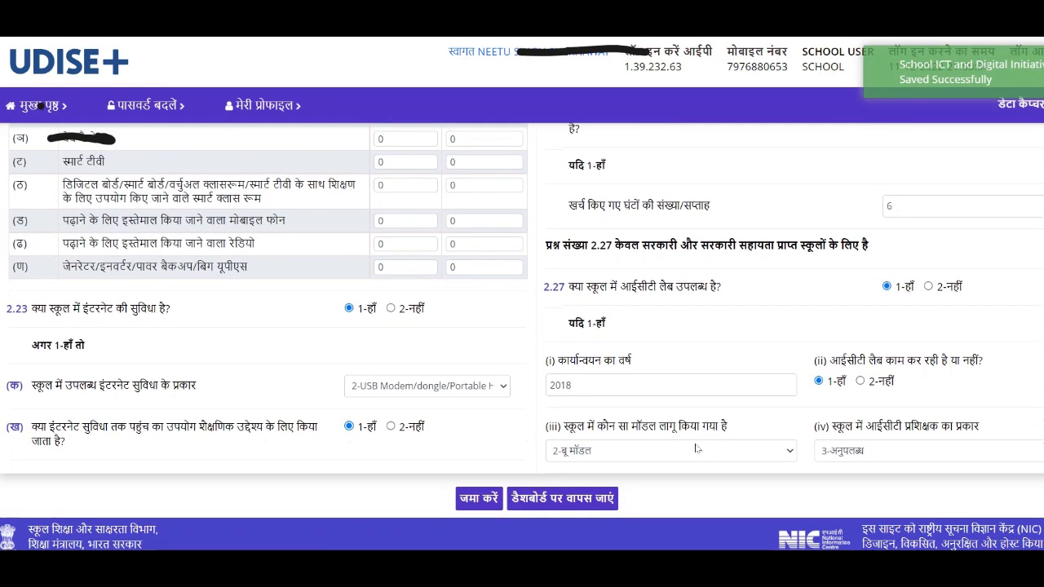
click(590, 496)
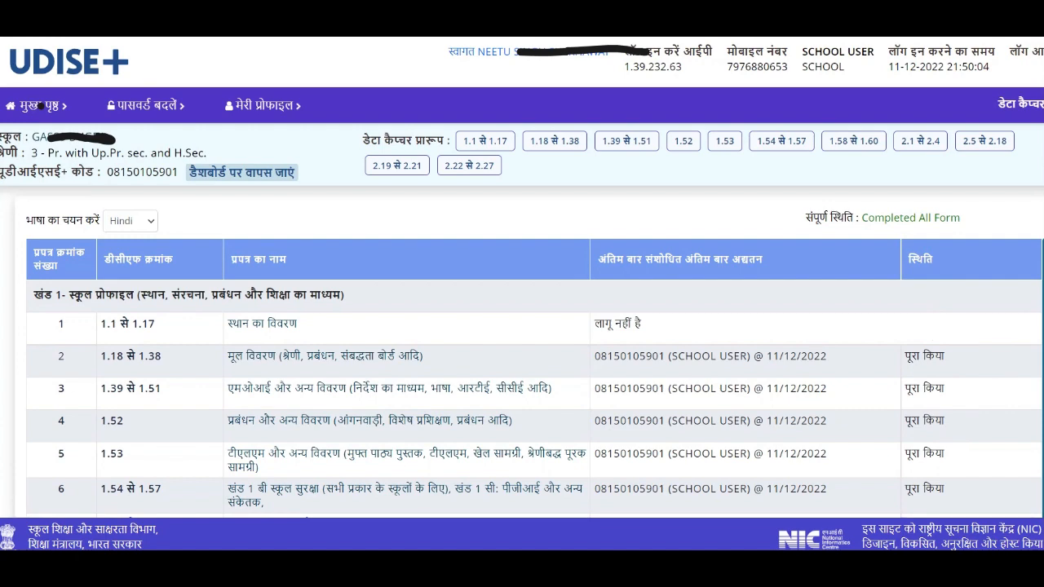
scroll(522, 326, down, 3)
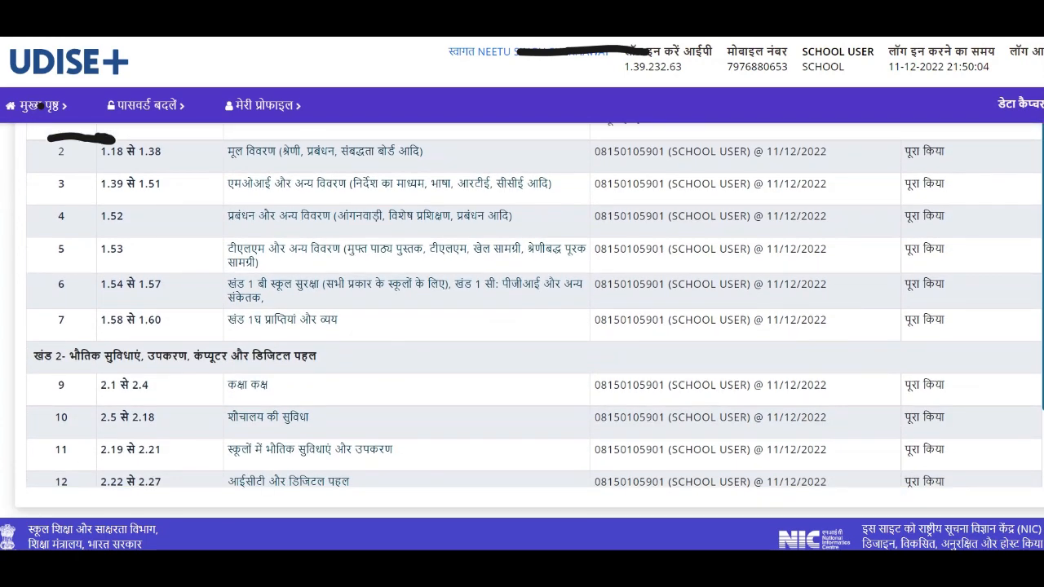
scroll(519, 423, up, 3)
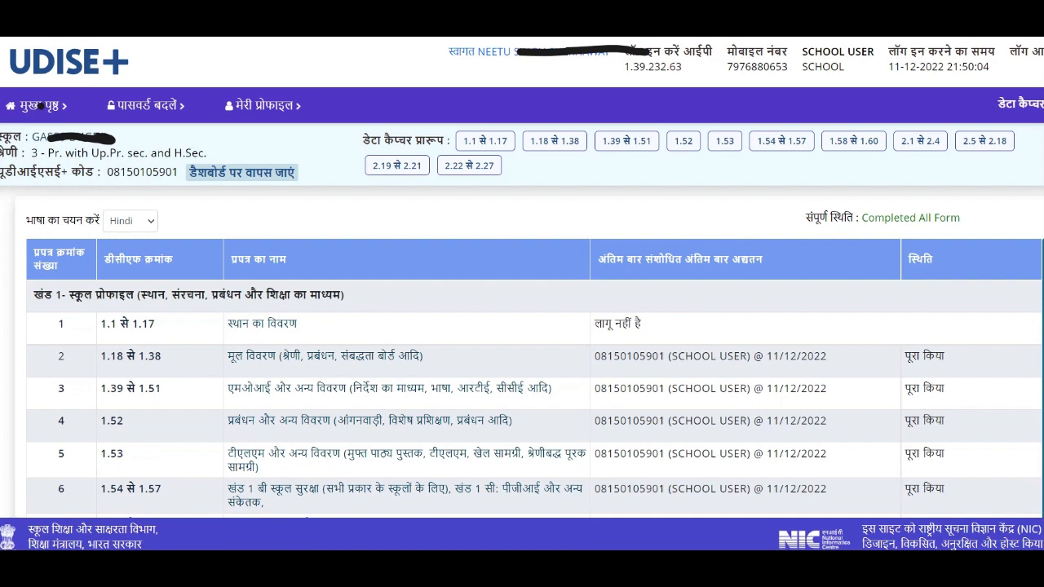
Go back to the UDISE+ portal page, enter the AY 2022-23 Teacher Module and open the Teacher DCF's list of all teaching staff.
key(alt+Left)
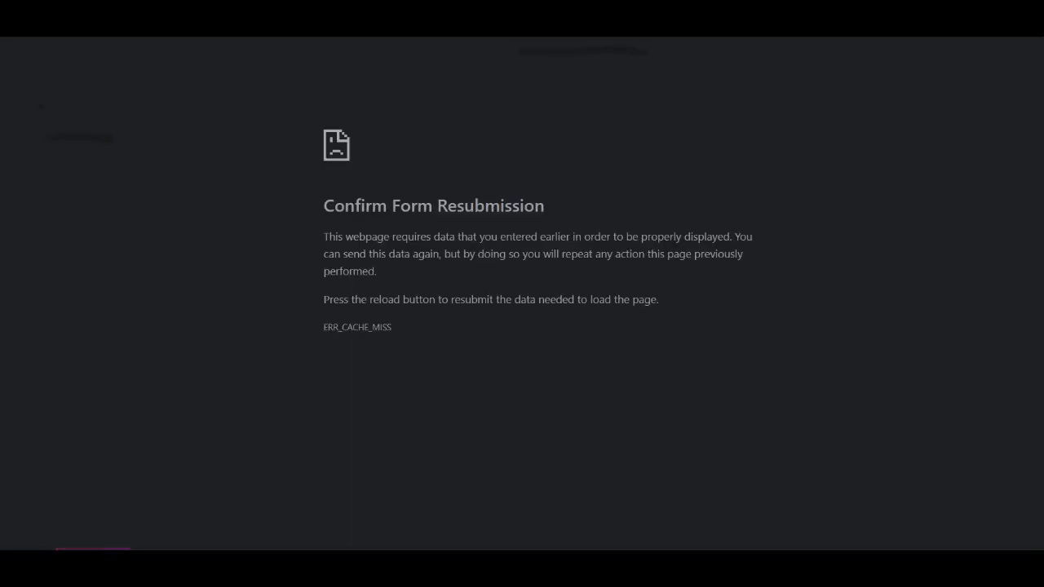
key(alt+Left)
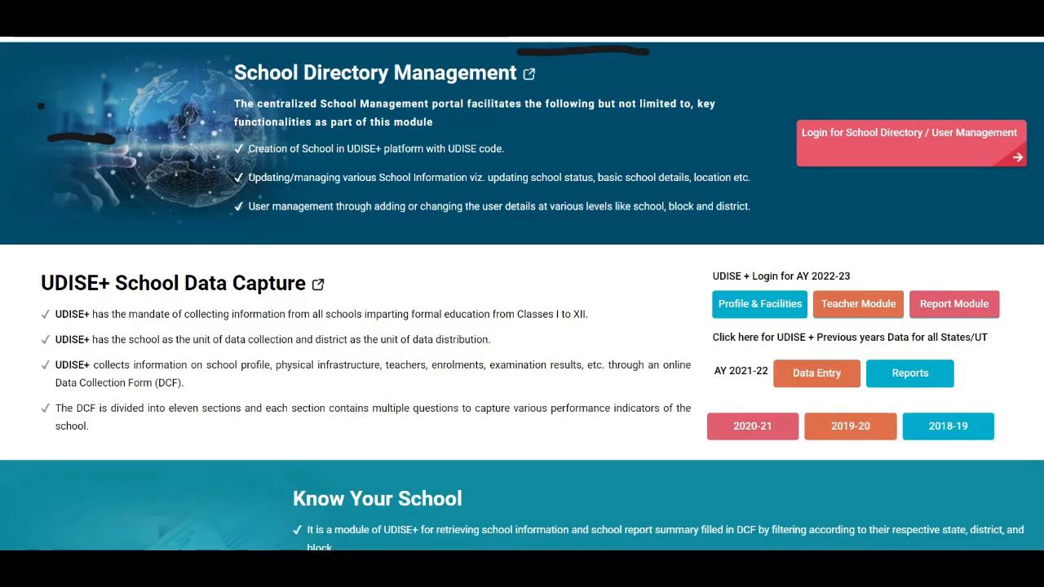
click(860, 306)
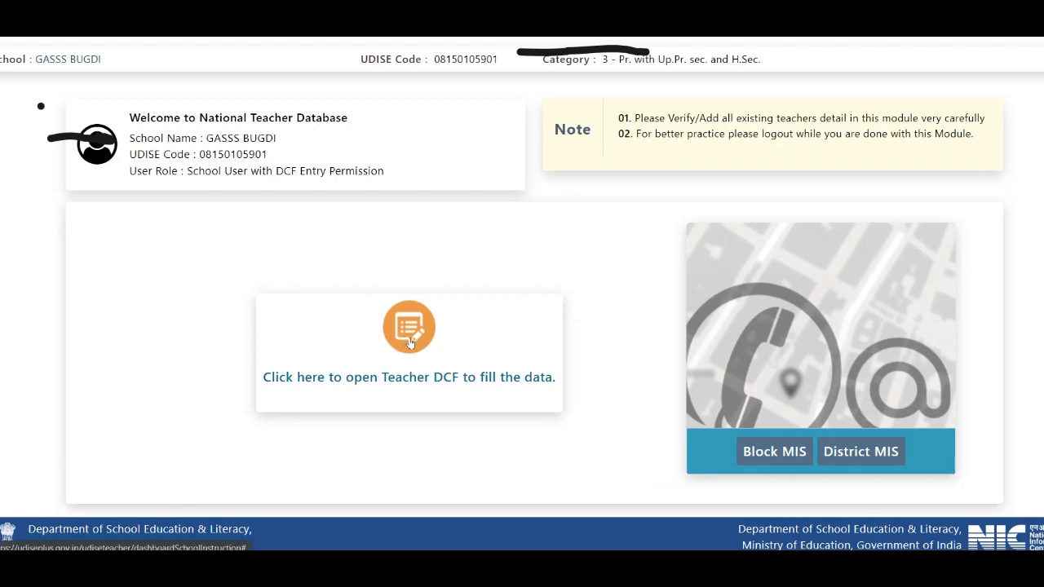
click(409, 343)
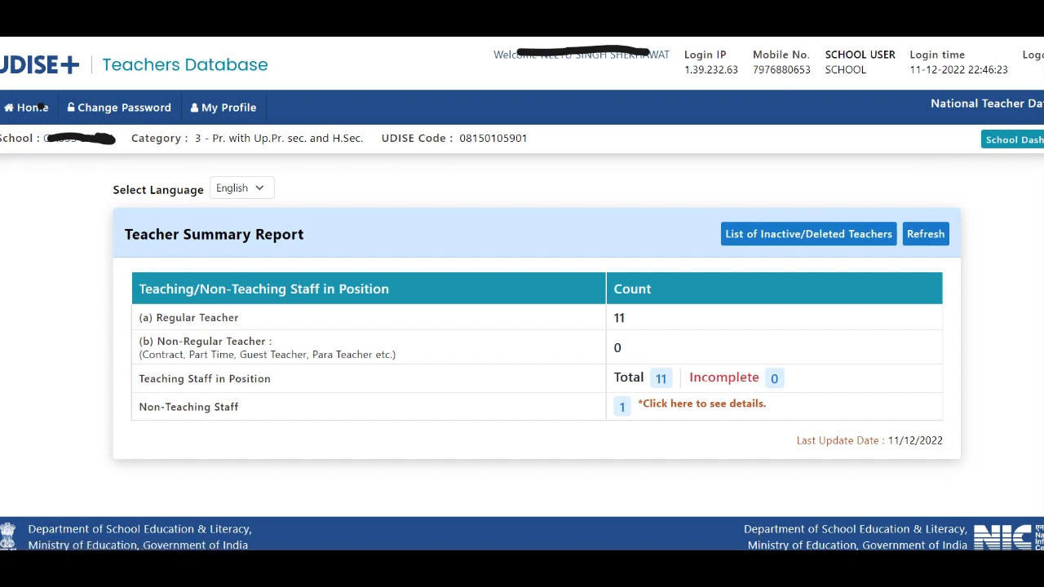
click(660, 381)
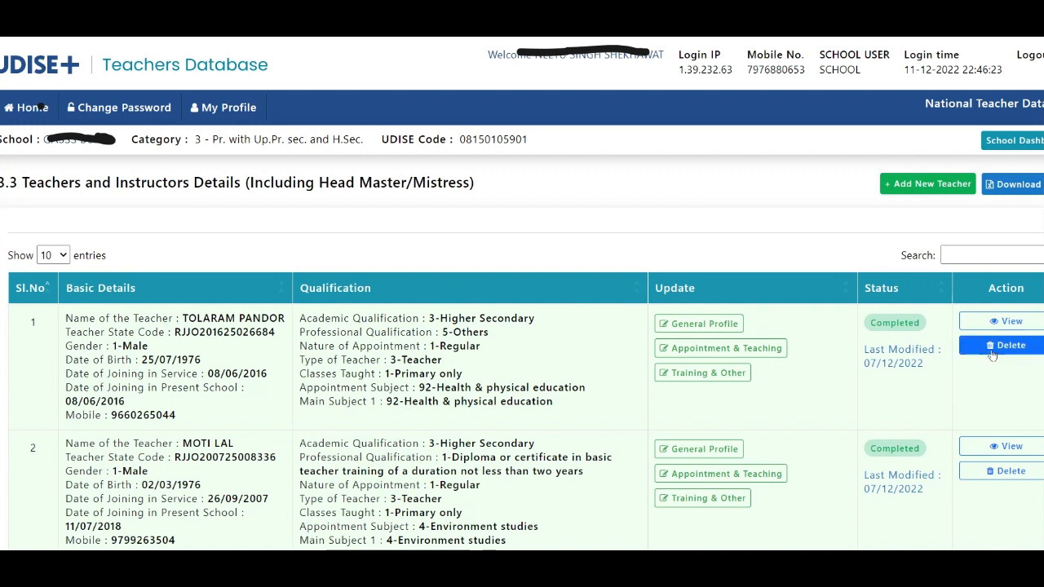
Review and update the first listed teacher's General Profile and Appointment & Teaching details, keeping the existing entries.
click(716, 329)
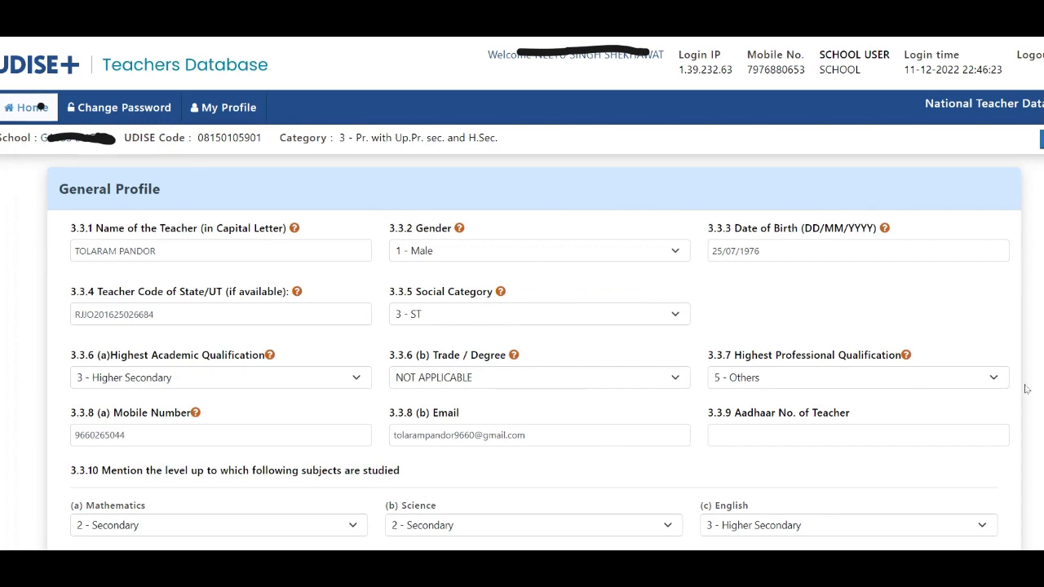
scroll(41, 107, down, 3)
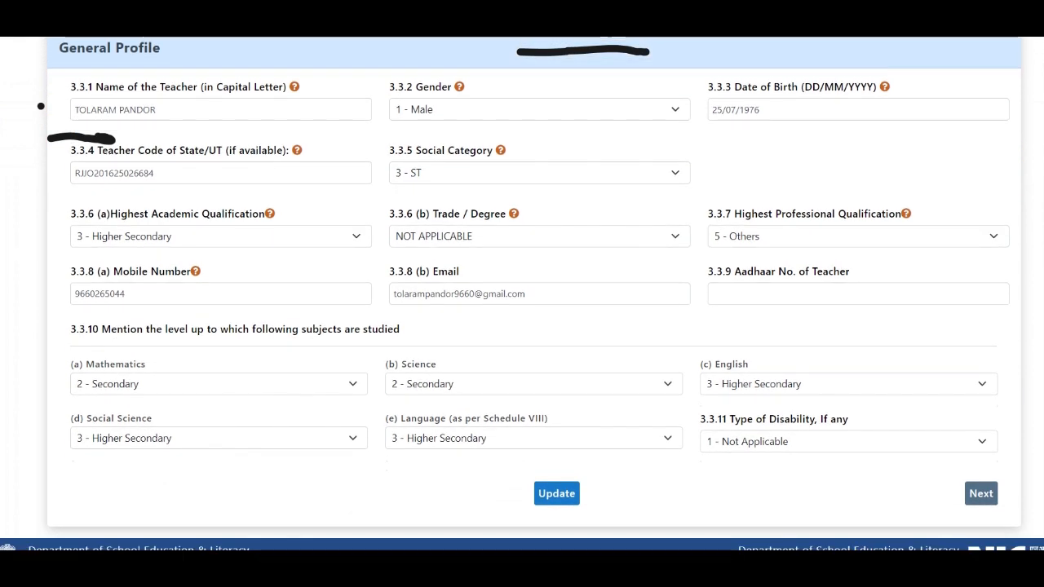
click(557, 495)
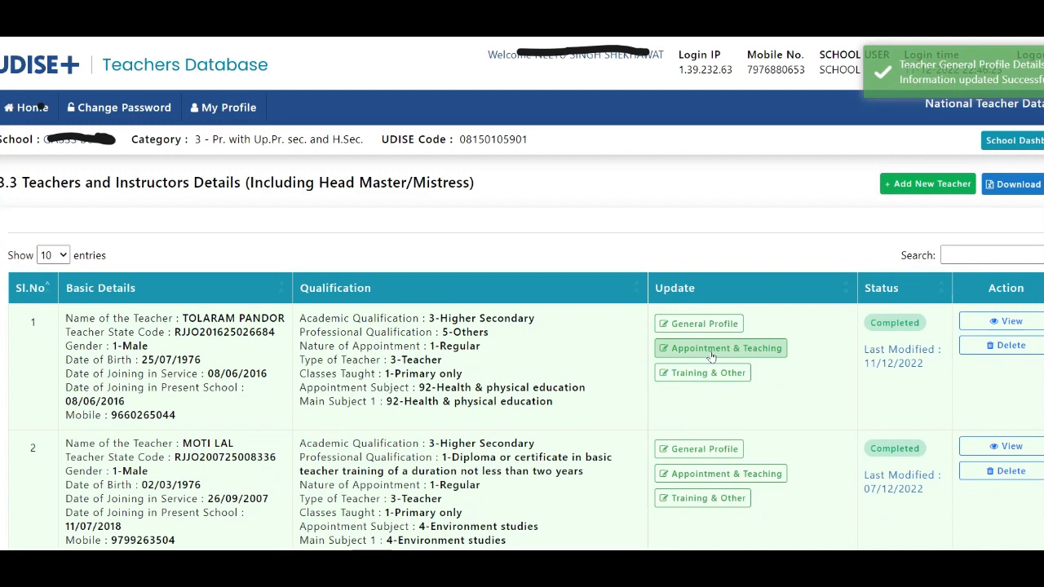
click(737, 359)
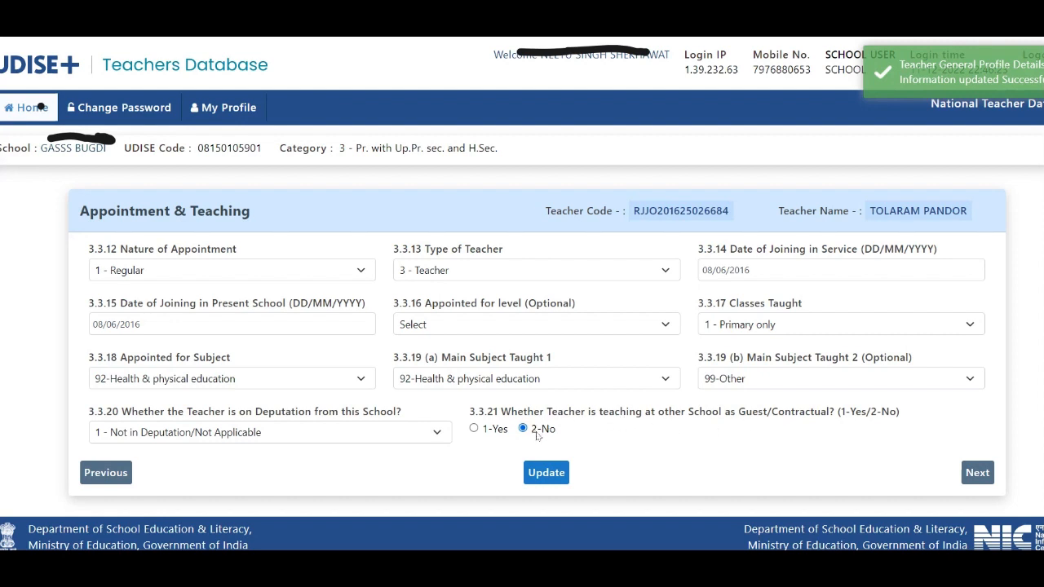
click(548, 479)
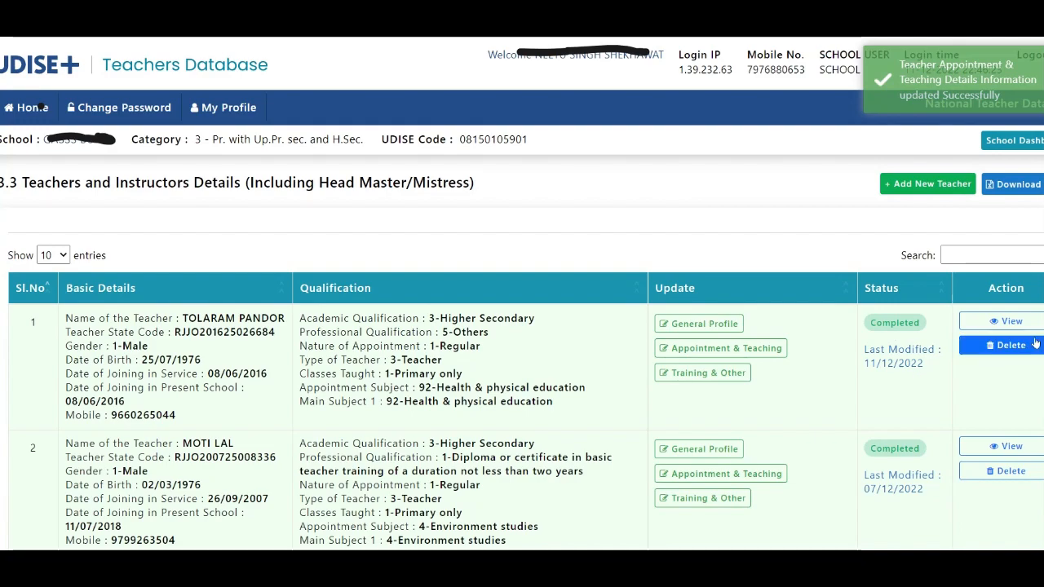
Examine the basic details, qualifications and completion status of every teacher on both pages of the 3.3 list.
scroll(41, 107, down, 15)
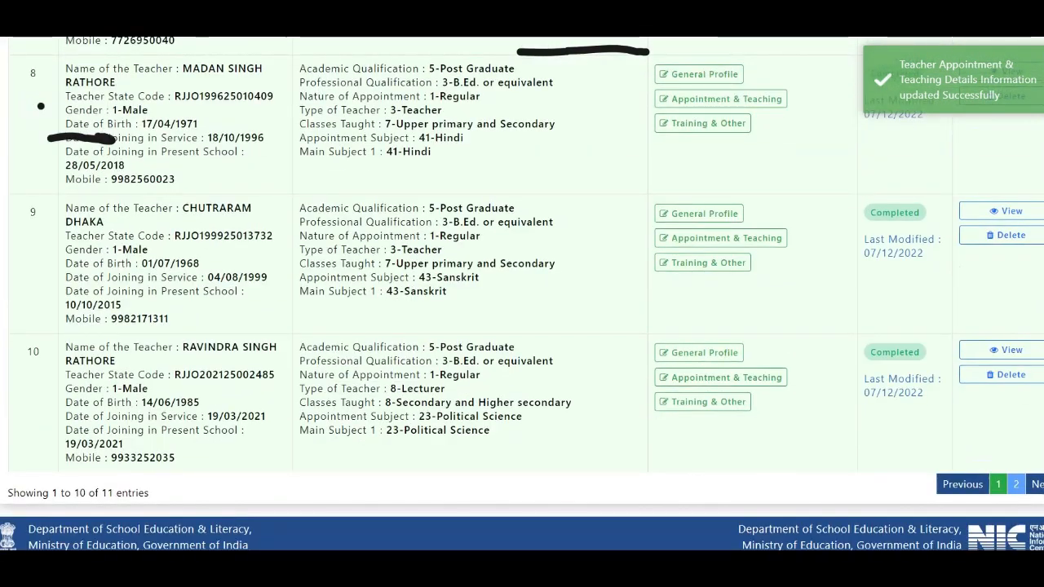
click(1016, 487)
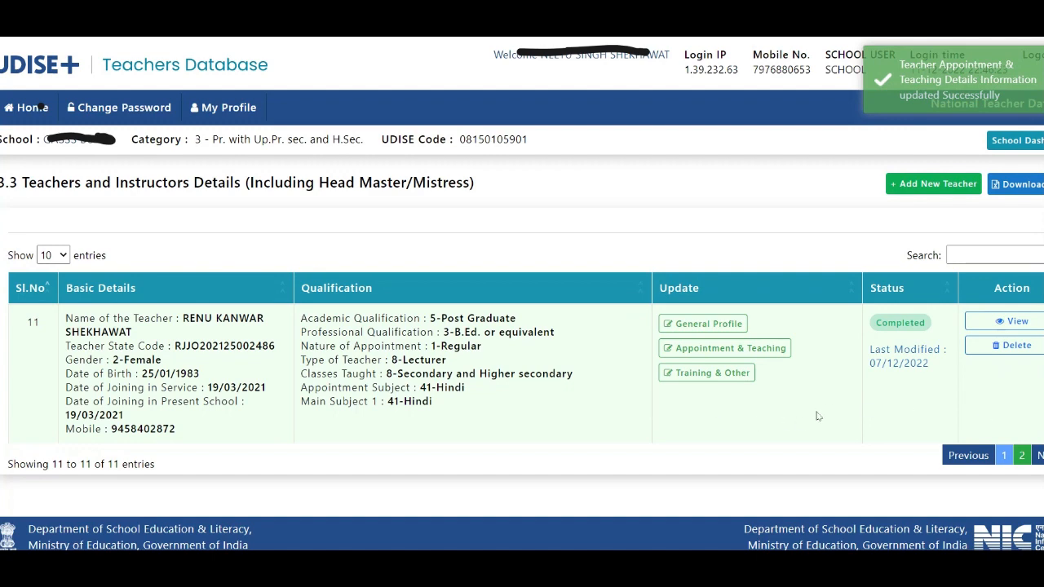
click(1004, 456)
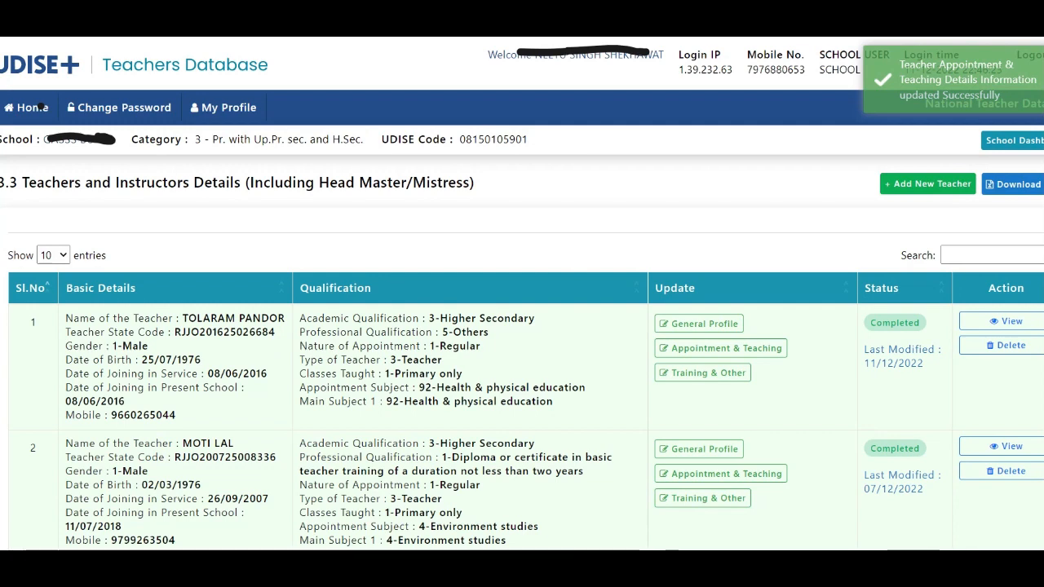
scroll(39, 107, down, 1)
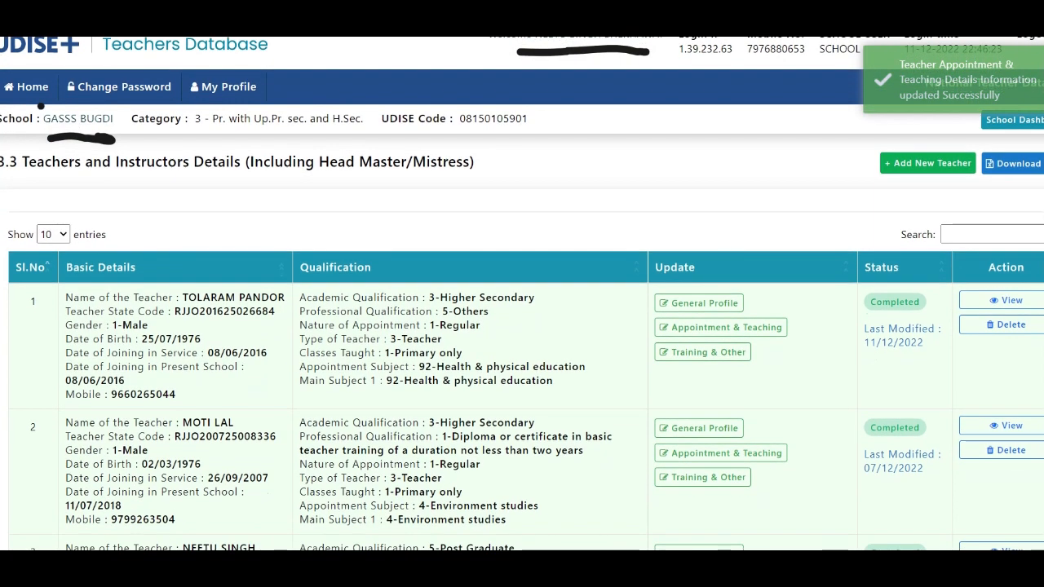
scroll(40, 105, down, 1)
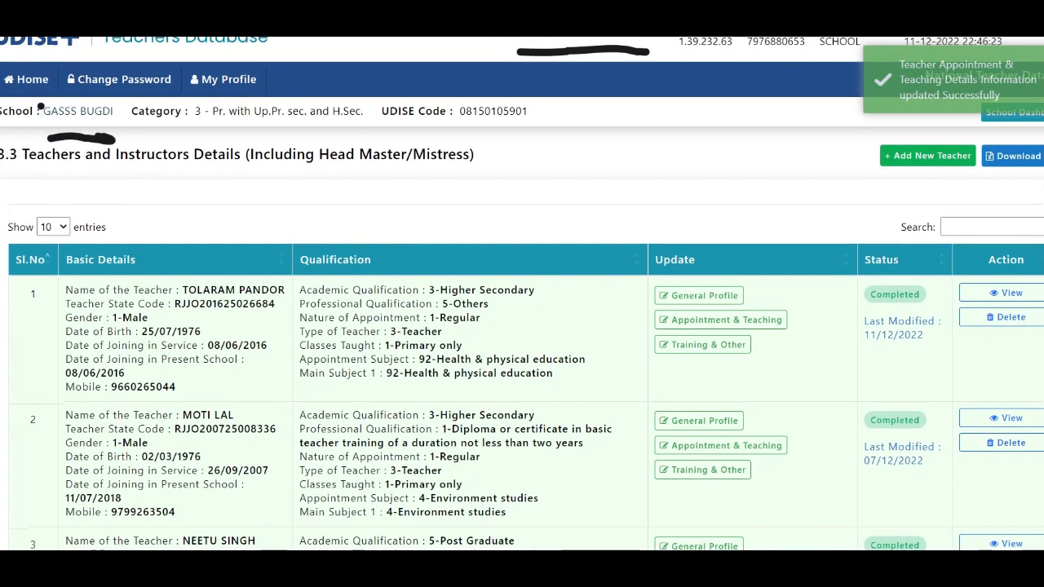
scroll(40, 107, down, 5)
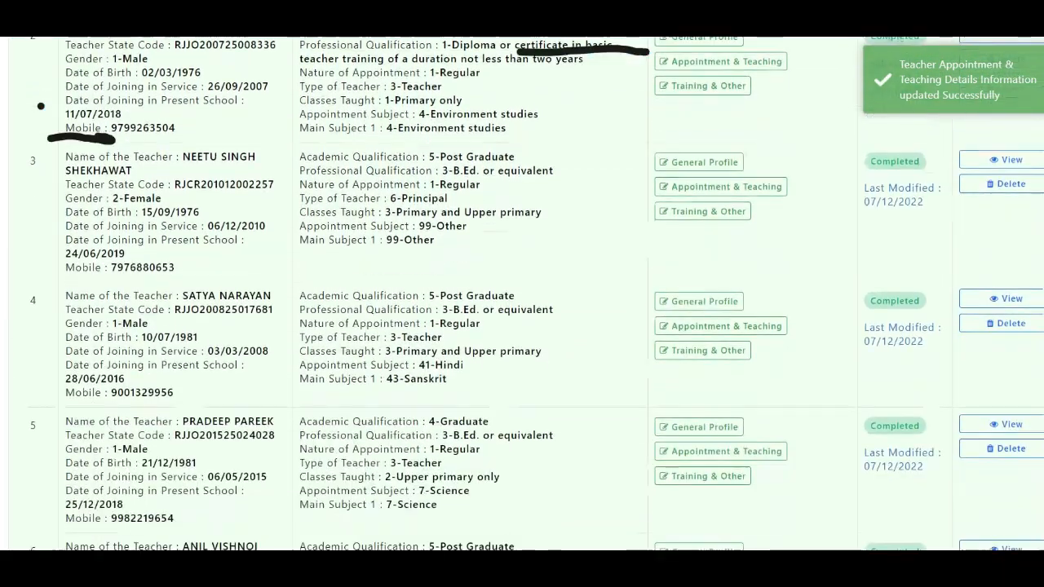
scroll(40, 106, down, 8)
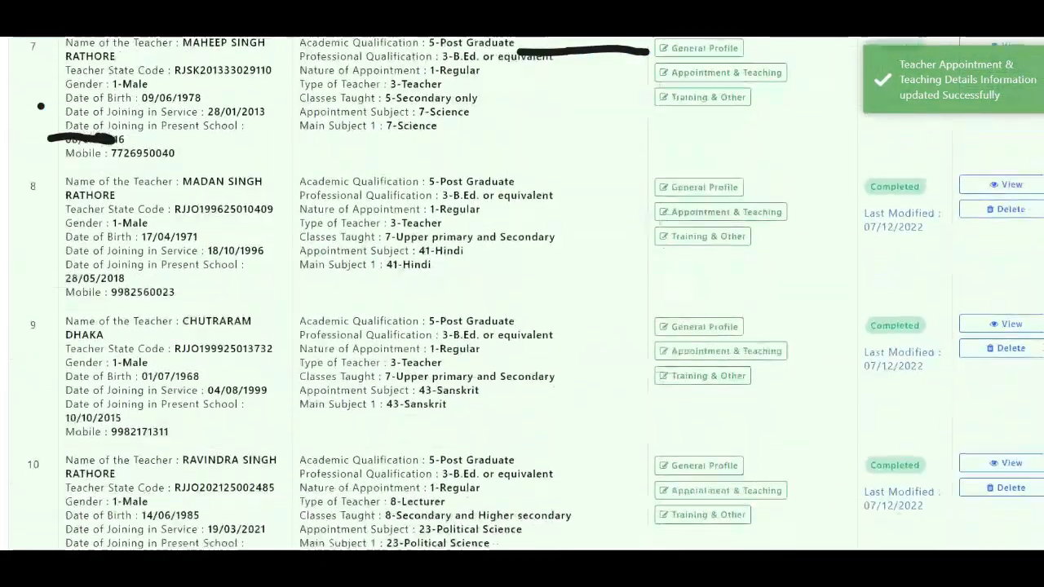
scroll(40, 106, down, 2)
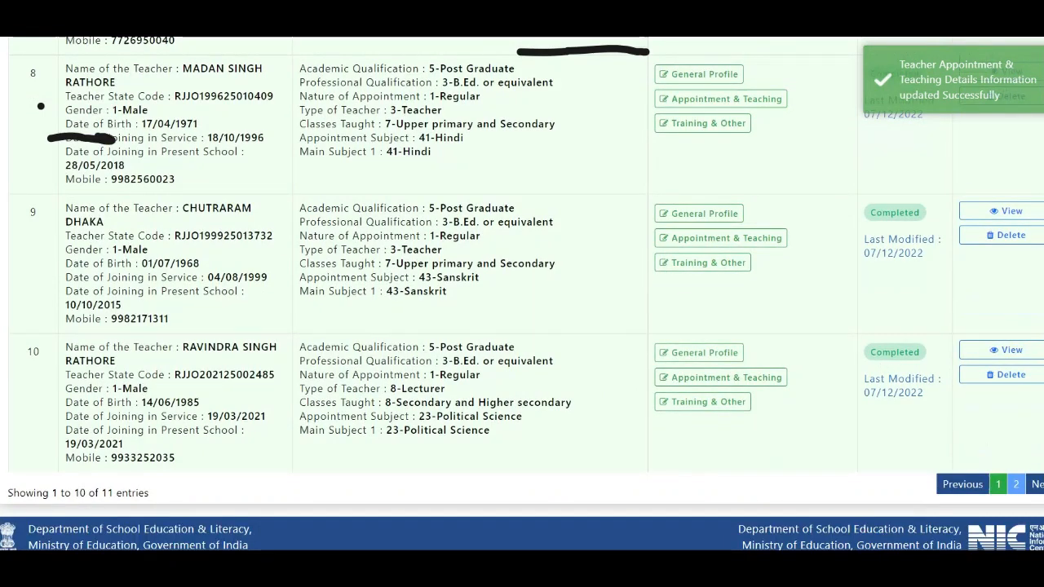
scroll(40, 106, up, 5)
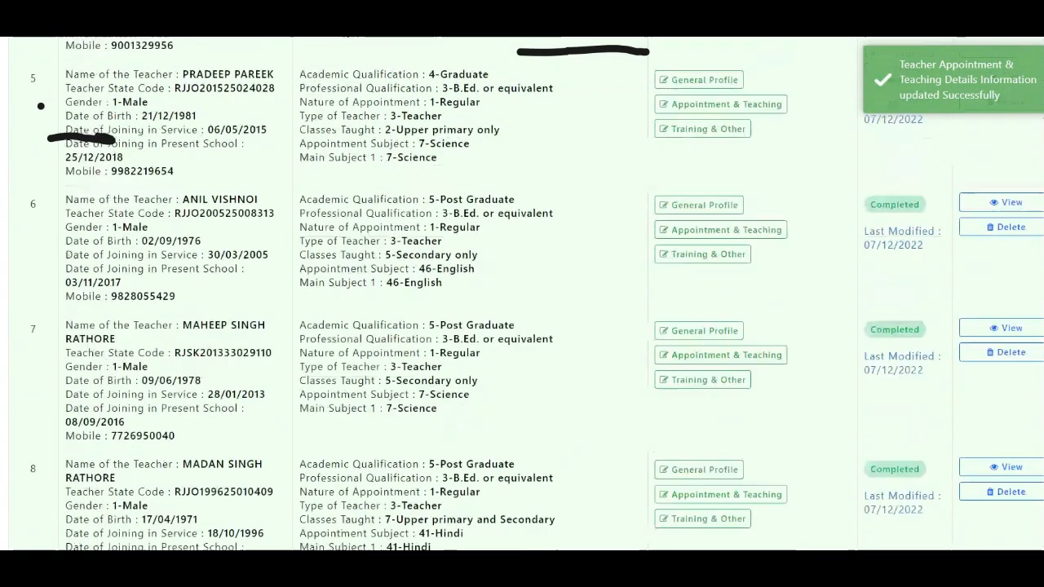
scroll(40, 105, up, 1)
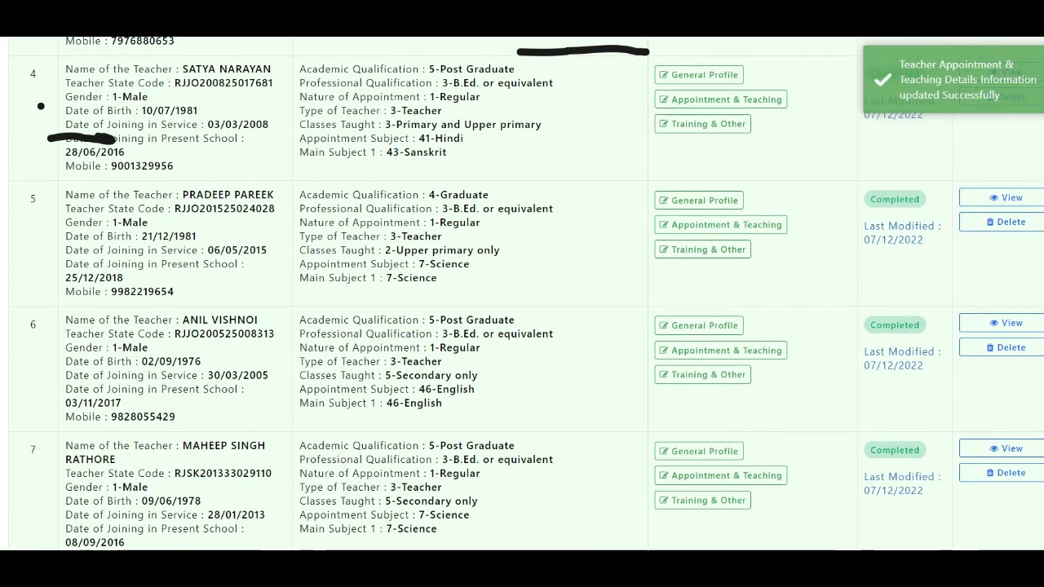
scroll(41, 106, up, 5)
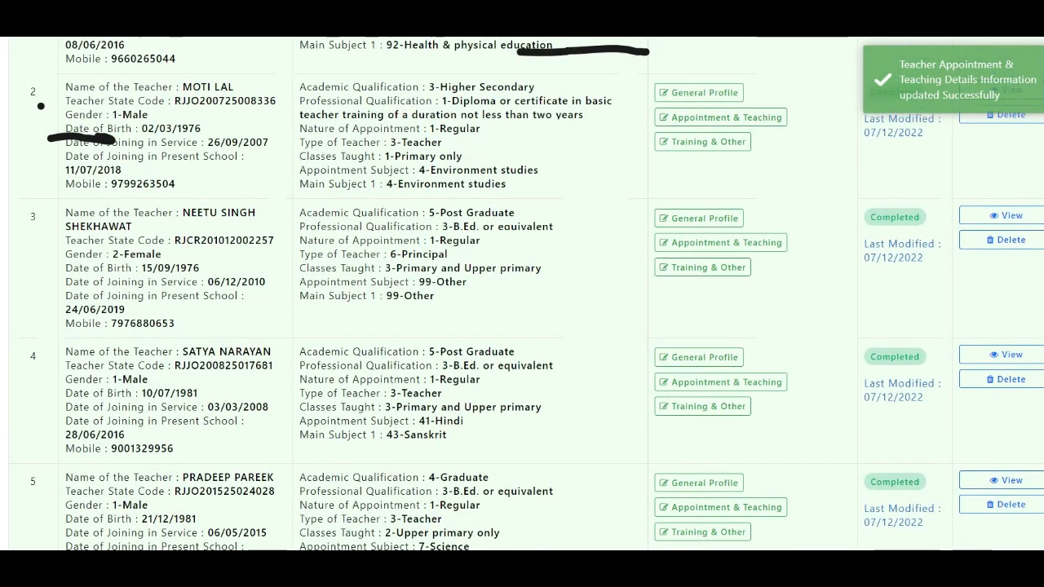
scroll(41, 106, up, 4)
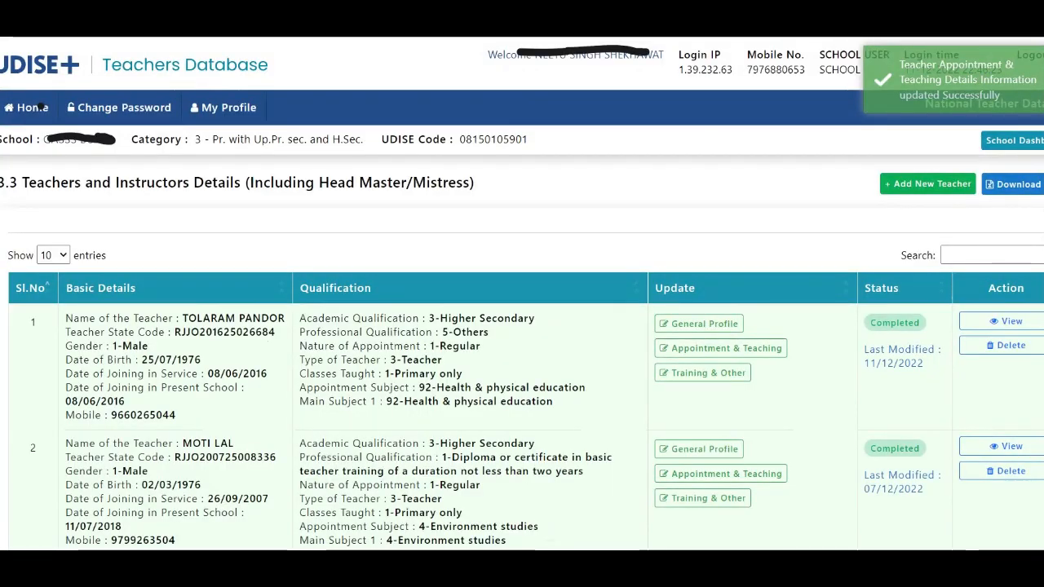